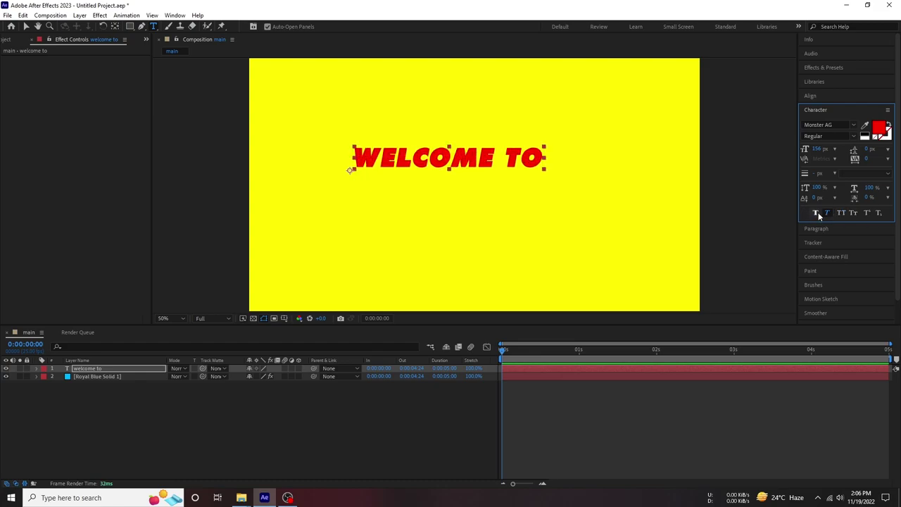
Step: Try the Montserrat font on the "welcome to" text, switching it back to Monster AG
{"action": "left_click", "coordinate": [855, 136]}
{"action": "left_click", "coordinate": [854, 125]}
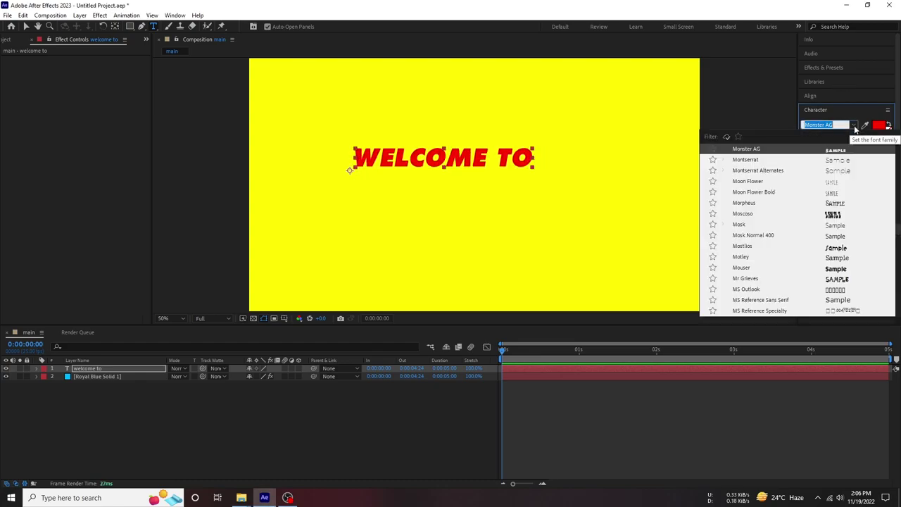
{"action": "left_click", "coordinate": [840, 161]}
{"action": "left_click", "coordinate": [853, 126]}
{"action": "scroll", "coordinate": [801, 155], "scroll_direction": "up", "scroll_amount": 2}
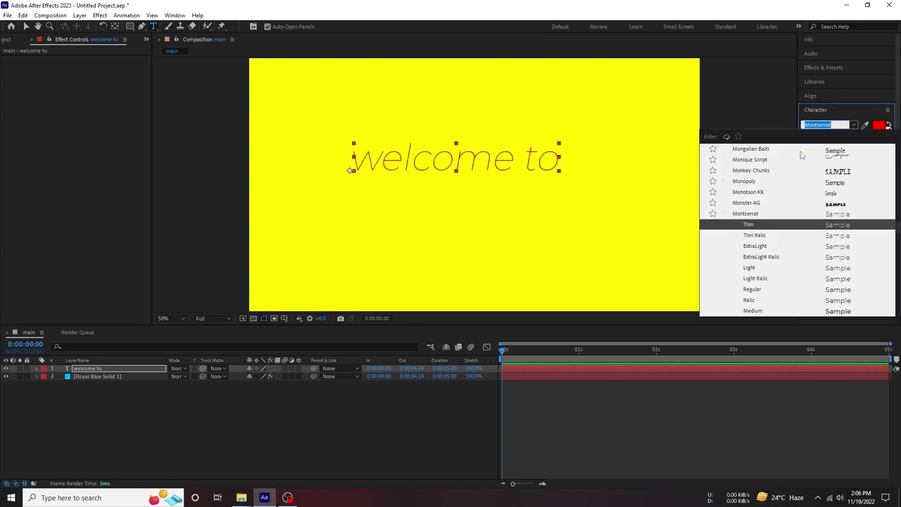
{"action": "left_click", "coordinate": [826, 204]}
{"action": "left_click", "coordinate": [314, 436]}
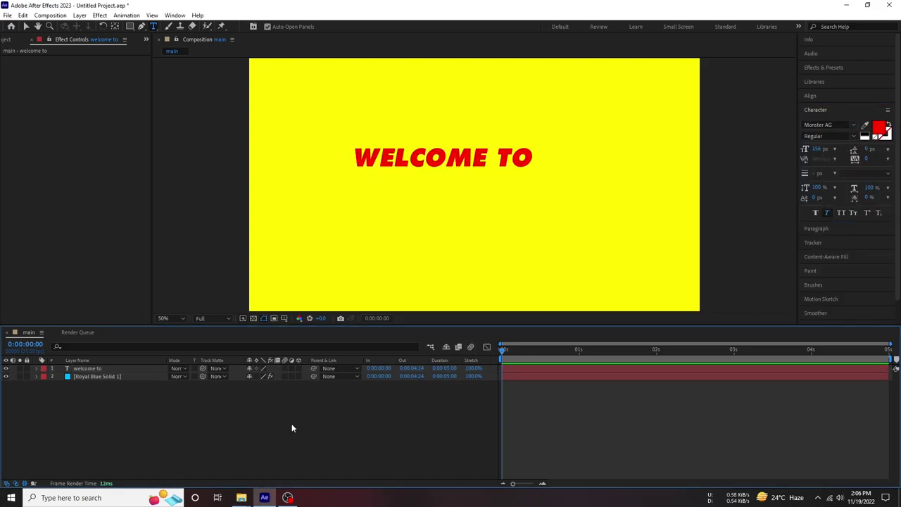
Step: Replace the second letter of "welcome" with a capital E so the text reads "wElcome to"
{"action": "left_click", "coordinate": [93, 369]}
{"action": "double_click", "coordinate": [389, 156]}
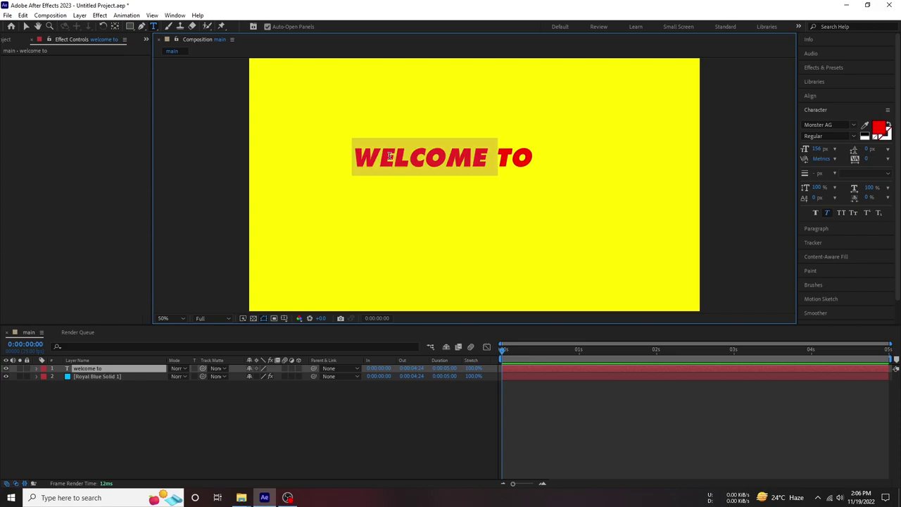
{"action": "left_click", "coordinate": [389, 155]}
{"action": "key", "text": "BackSpace"}
{"action": "type", "text": "e"}
{"action": "key", "text": "BackSpace"}
{"action": "type", "text": "E"}
{"action": "key", "text": "BackSpace"}
{"action": "type", "text": "E"}
{"action": "left_click", "coordinate": [374, 432]}
Step: Center the "wElcome to" text layer vertically and horizontally in the composition
{"action": "left_click", "coordinate": [83, 368]}
{"action": "left_click", "coordinate": [818, 80]}
{"action": "left_click", "coordinate": [826, 68]}
{"action": "left_click", "coordinate": [824, 68]}
{"action": "left_click", "coordinate": [829, 96]}
{"action": "left_click", "coordinate": [872, 119]}
{"action": "left_click", "coordinate": [823, 119]}
{"action": "left_click", "coordinate": [296, 431]}
Step: Duplicate the "wElcome to" text layer and move the copy just below the original line
{"action": "left_click", "coordinate": [93, 369]}
{"action": "left_click", "coordinate": [196, 384]}
{"action": "left_click", "coordinate": [103, 369]}
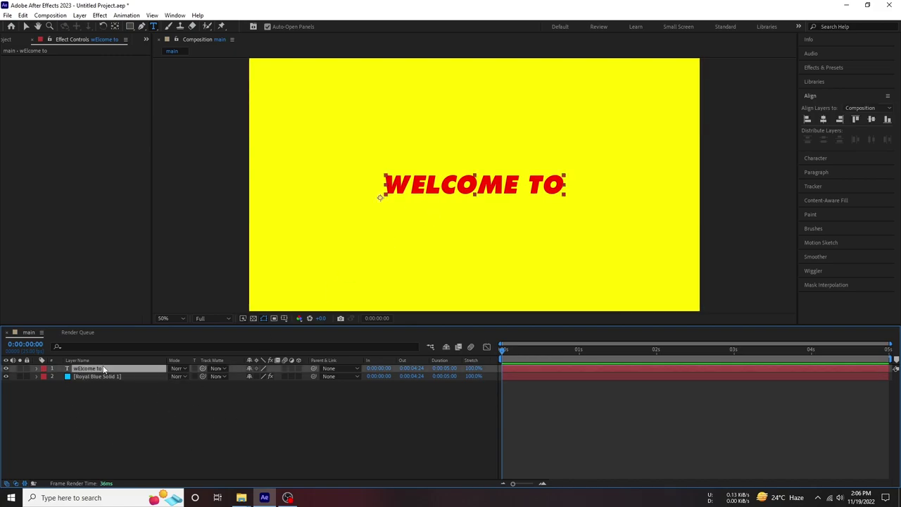
{"action": "key", "text": "ctrl+d"}
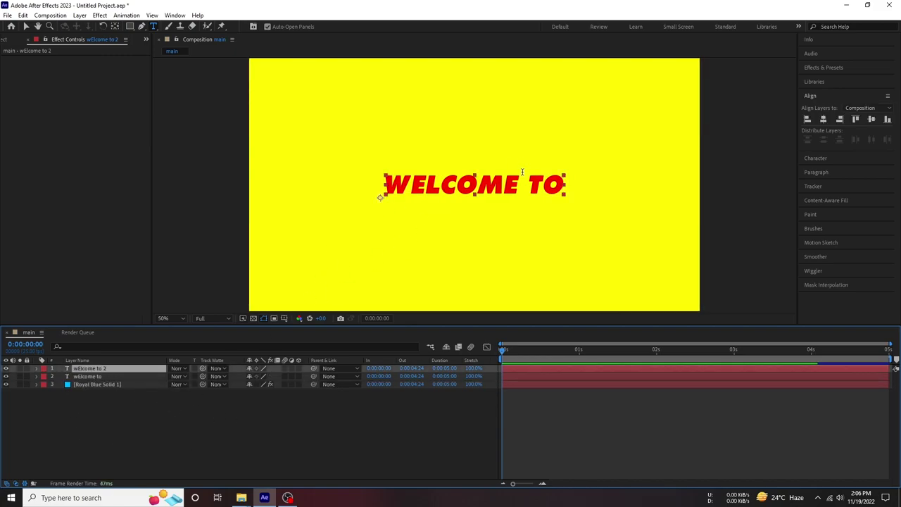
{"action": "key", "text": "v"}
{"action": "mouse_move", "coordinate": [482, 204]}
{"action": "left_mouse_down"}
{"action": "mouse_move", "coordinate": [479, 252]}
{"action": "mouse_move", "coordinate": [483, 217]}
{"action": "left_mouse_up"}
Step: Replace the text of the lower copy with "Niaz motion"
{"action": "double_click", "coordinate": [484, 217]}
{"action": "type", "text": "Niaz"}
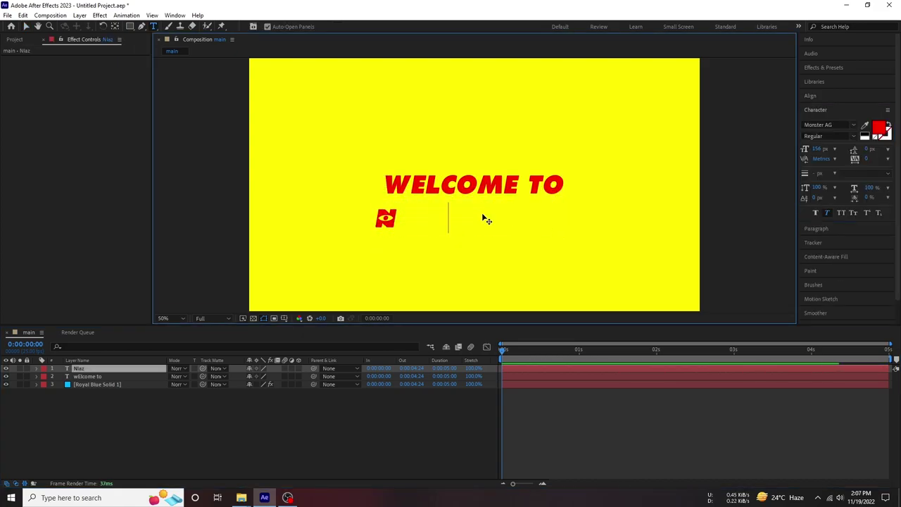
{"action": "type", "text": " motion"}
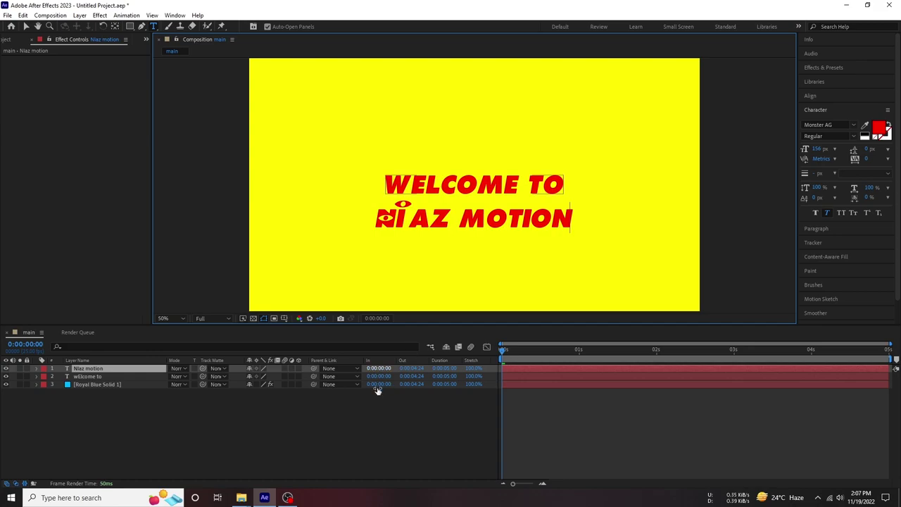
{"action": "left_click", "coordinate": [299, 468]}
Step: Try All Caps and Faux Bold on the "Niaz motion" layer, settling on Small Caps
{"action": "left_click", "coordinate": [106, 376]}
{"action": "left_click", "coordinate": [100, 369]}
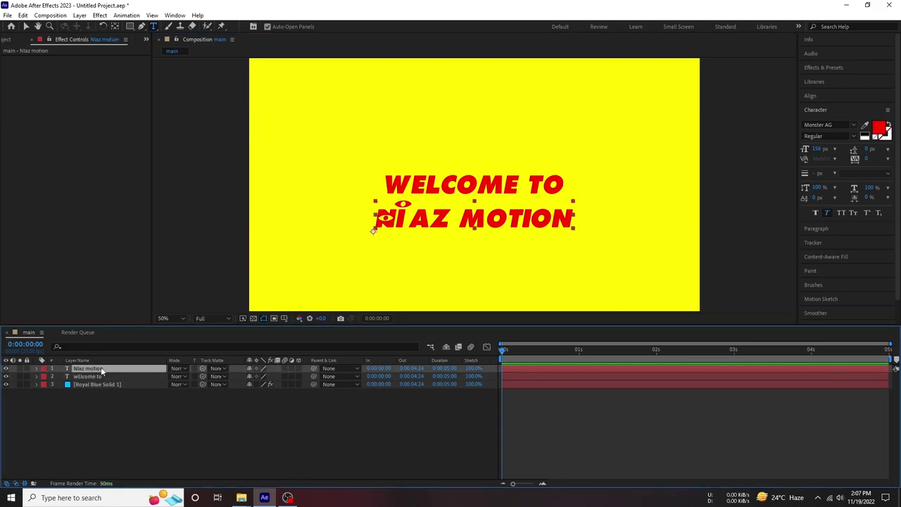
{"action": "left_click", "coordinate": [844, 214]}
{"action": "left_click", "coordinate": [843, 214]}
{"action": "left_click", "coordinate": [817, 213]}
{"action": "left_click", "coordinate": [817, 214]}
{"action": "left_click", "coordinate": [851, 212]}
{"action": "left_click", "coordinate": [849, 212]}
{"action": "left_click", "coordinate": [848, 211]}
Step: Try the Alice and the Wicked Monster and Alien Encounters fonts, including Bold Italic, on the "Niaz motion" text
{"action": "left_click", "coordinate": [853, 125]}
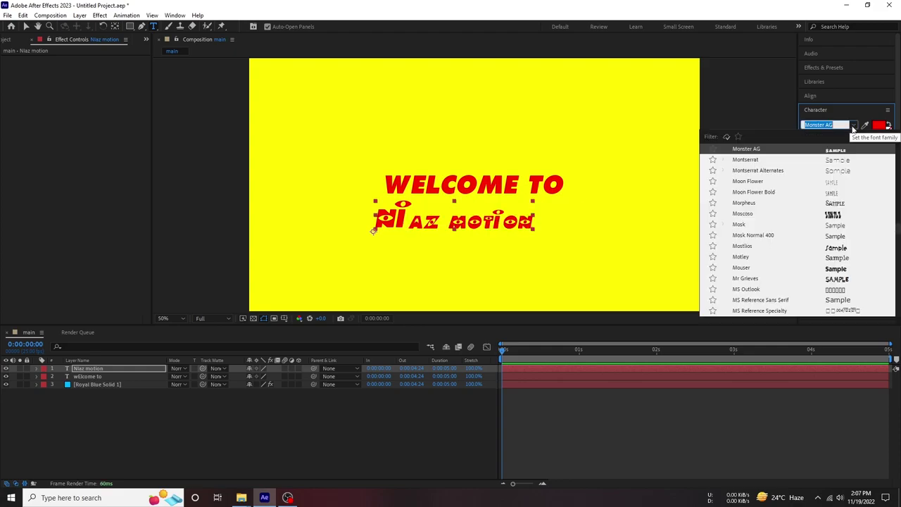
{"action": "type", "text": "monst"}
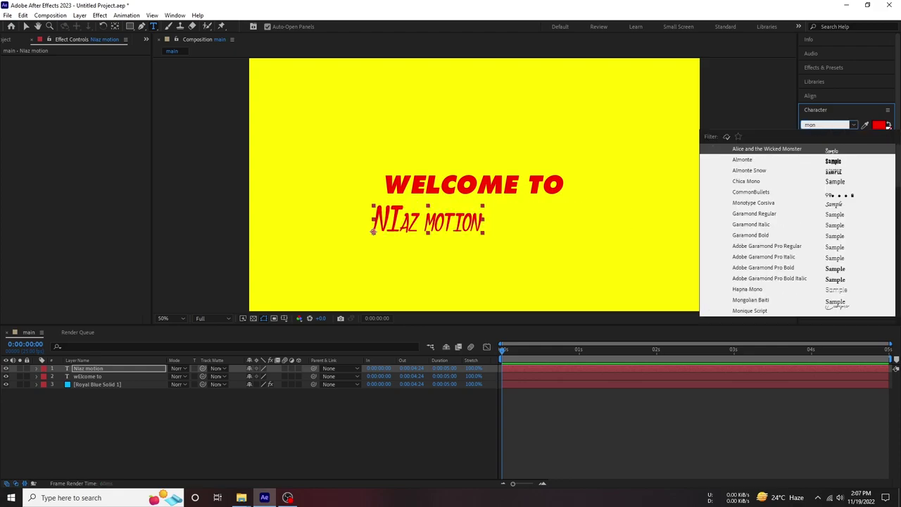
{"action": "left_click", "coordinate": [807, 153]}
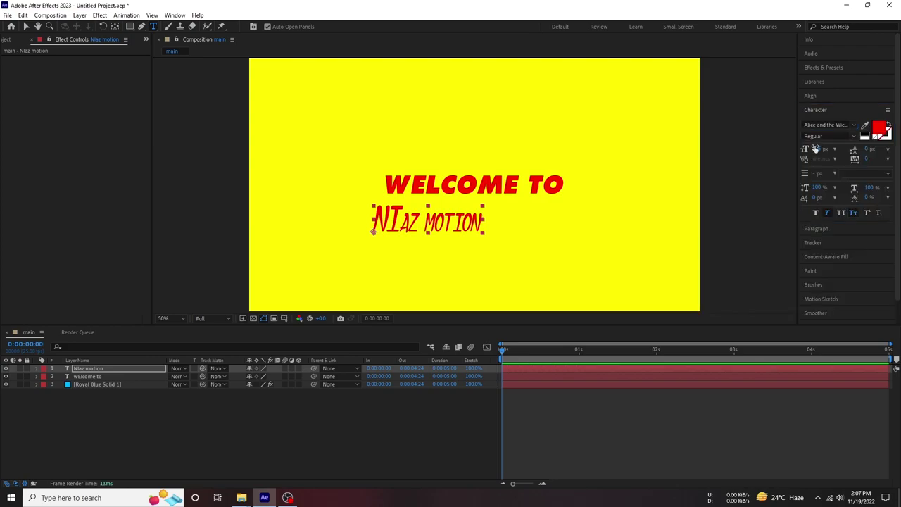
{"action": "left_click", "coordinate": [855, 126]}
{"action": "left_click", "coordinate": [843, 171]}
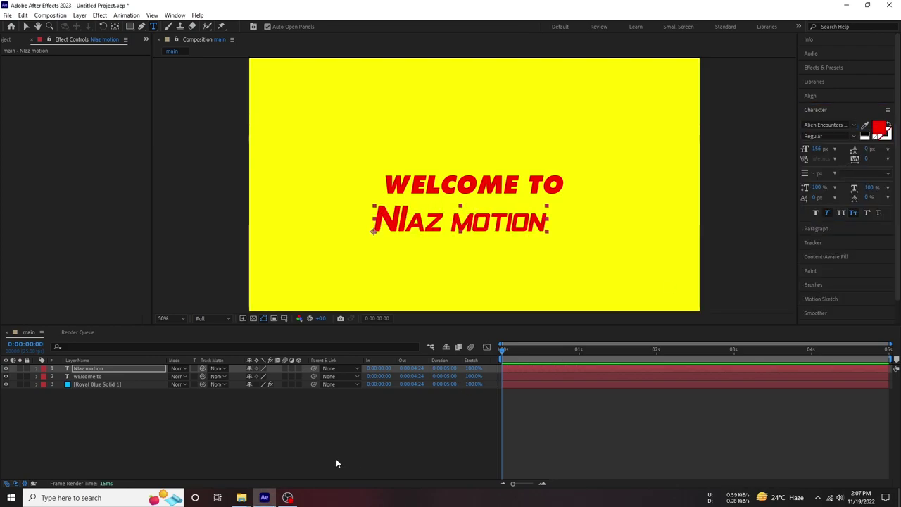
{"action": "left_click", "coordinate": [854, 126]}
{"action": "left_click", "coordinate": [838, 185]}
{"action": "left_click", "coordinate": [854, 127]}
{"action": "left_click", "coordinate": [854, 127]}
Step: Turn off Faux Italic for the "Niaz motion" text
{"action": "left_click", "coordinate": [827, 213]}
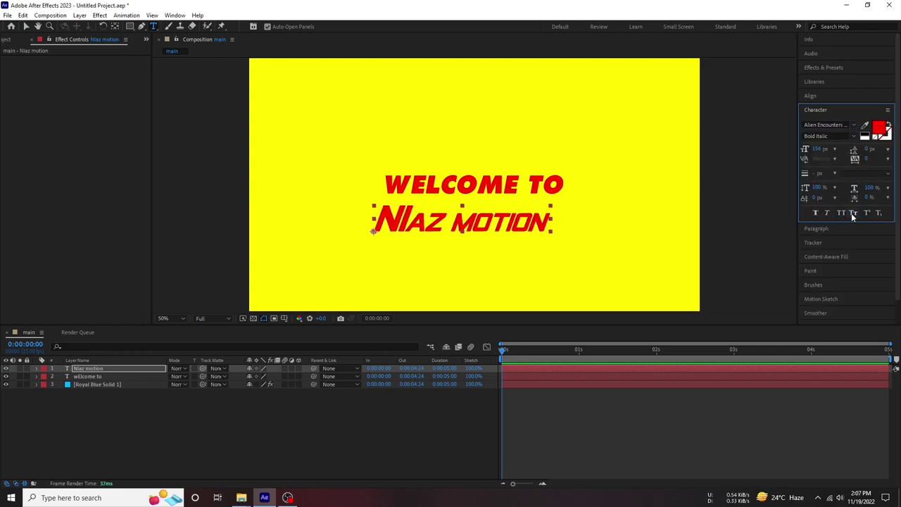
{"action": "left_click", "coordinate": [851, 213]}
{"action": "left_click", "coordinate": [850, 213]}
{"action": "left_click", "coordinate": [817, 213]}
{"action": "left_click", "coordinate": [816, 213]}
Step: Try the Army and Back to the future fonts on the "Niaz motion" text
{"action": "left_click", "coordinate": [849, 125]}
{"action": "scroll", "coordinate": [839, 224], "scroll_direction": "down", "scroll_amount": 5}
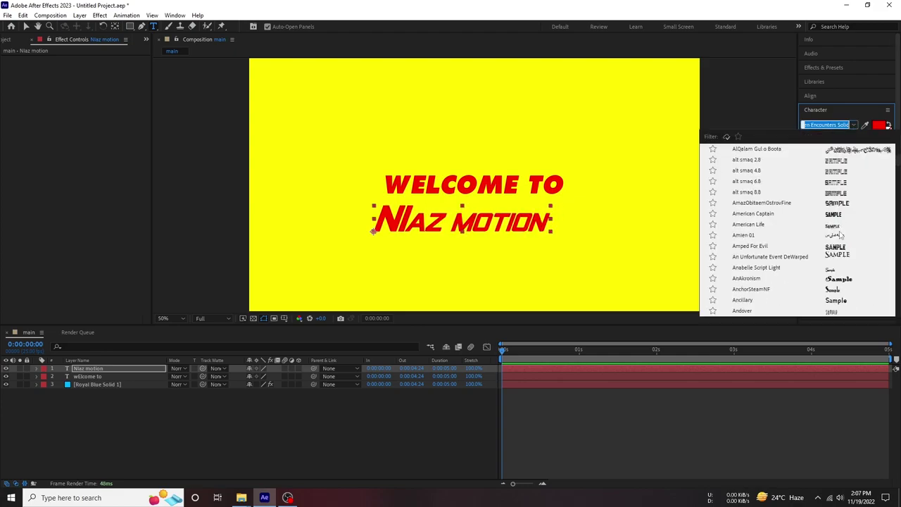
{"action": "scroll", "coordinate": [843, 222], "scroll_direction": "down", "scroll_amount": 5}
{"action": "left_click", "coordinate": [848, 240]}
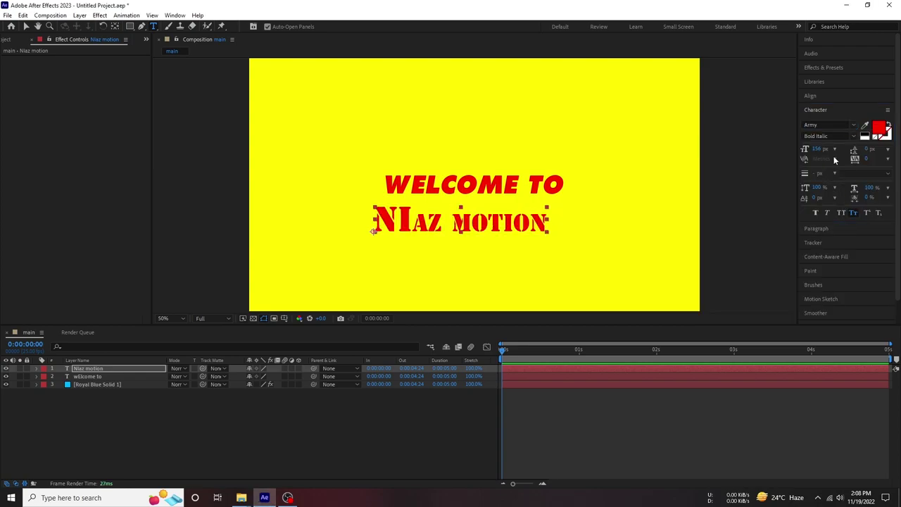
{"action": "left_click", "coordinate": [853, 126]}
{"action": "scroll", "coordinate": [833, 196], "scroll_direction": "down", "scroll_amount": 10}
{"action": "left_click", "coordinate": [846, 171]}
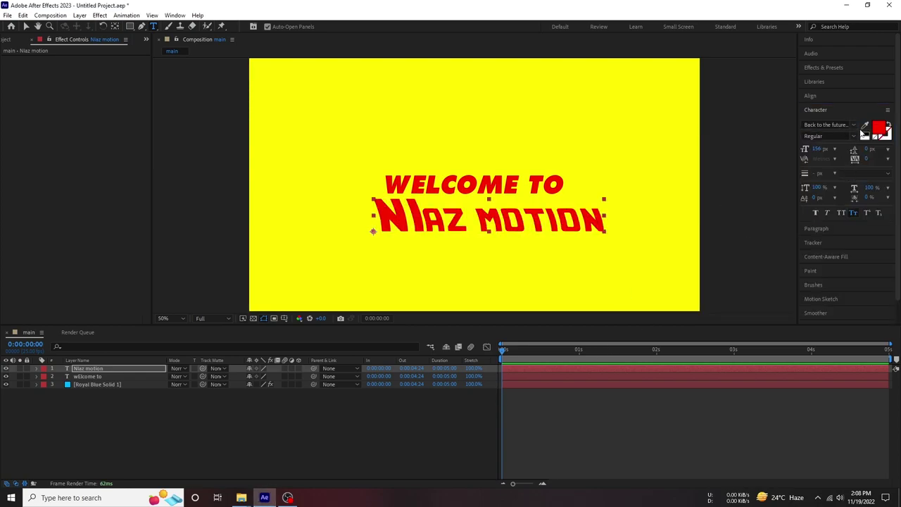
Step: Set the font of the "Niaz motion" text to BERNARD WACK... Regular
{"action": "left_click", "coordinate": [854, 124]}
{"action": "scroll", "coordinate": [846, 232], "scroll_direction": "down", "scroll_amount": 2}
{"action": "left_click", "coordinate": [857, 237]}
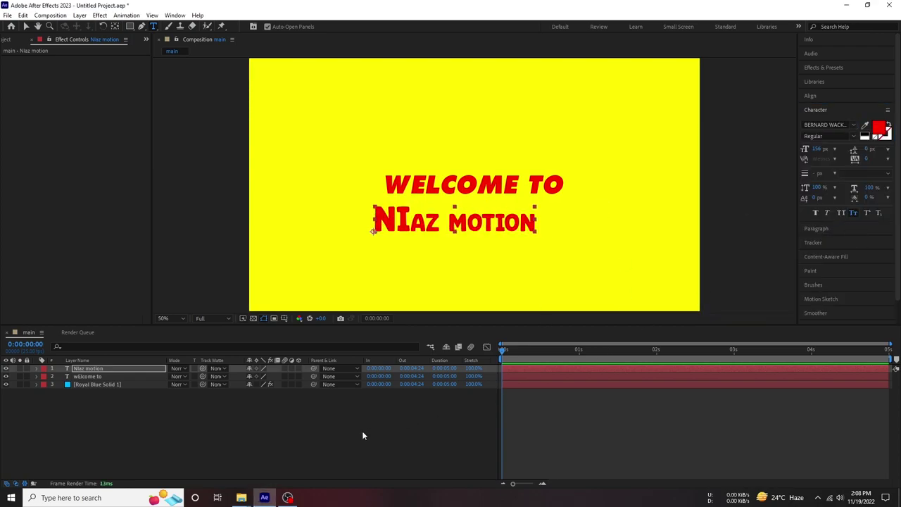
Step: Apply the "Niaz motion" layer's BERNARD WACK... font to the "wElcome to" text layer
{"action": "left_click", "coordinate": [101, 377]}
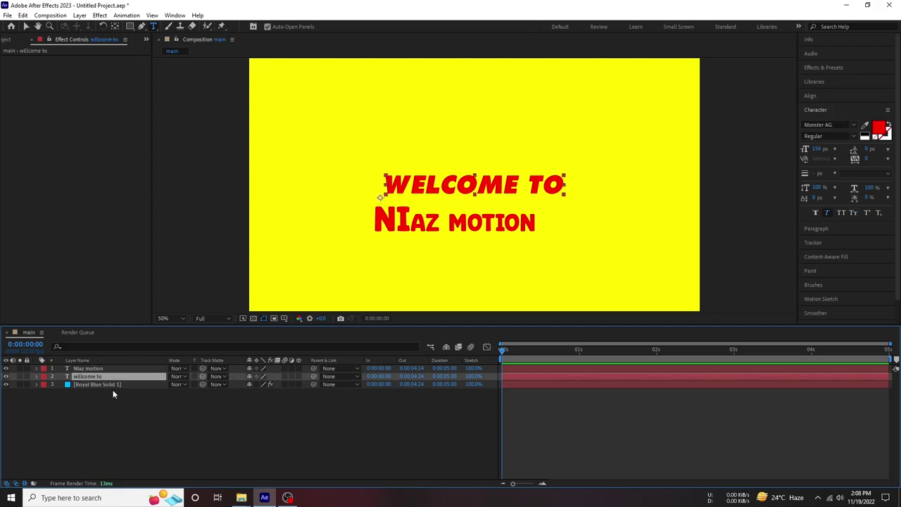
{"action": "left_click", "coordinate": [112, 369]}
{"action": "key", "text": "v"}
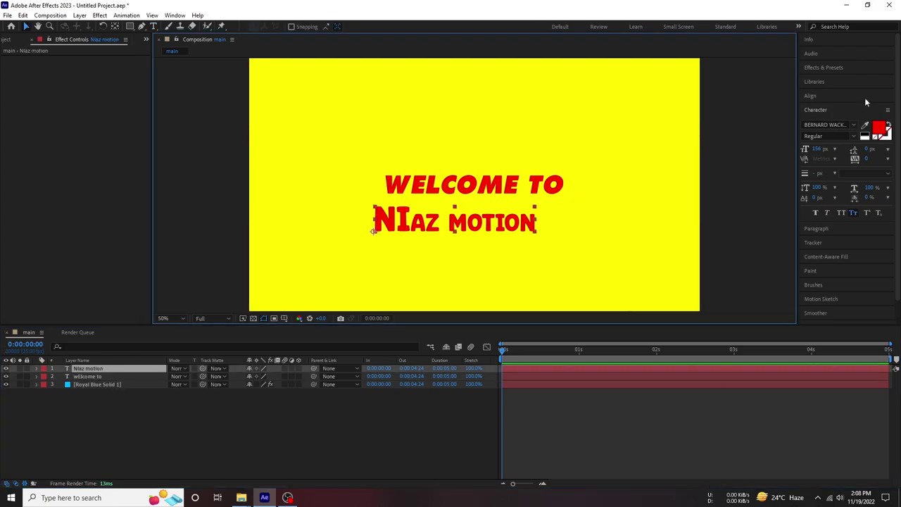
{"action": "left_click", "coordinate": [836, 125]}
{"action": "left_click", "coordinate": [95, 374]}
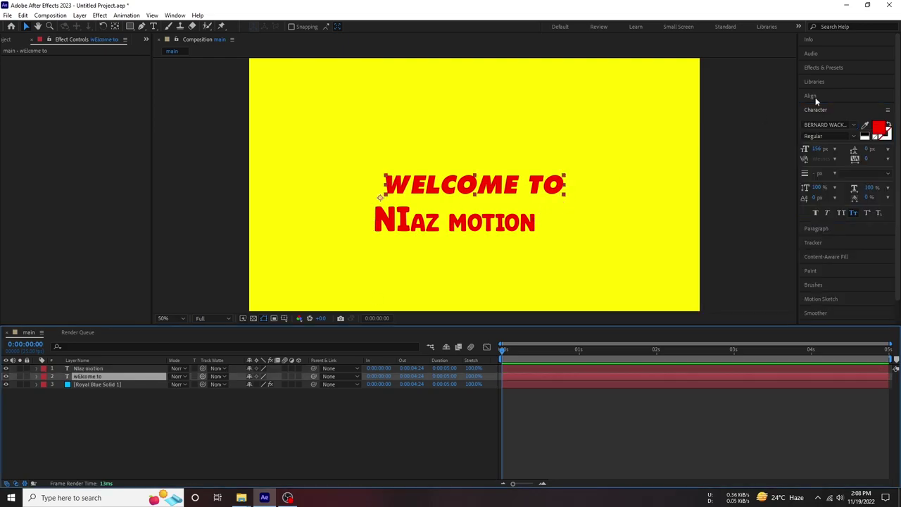
{"action": "left_click", "coordinate": [837, 125]}
{"action": "key", "text": "Return"}
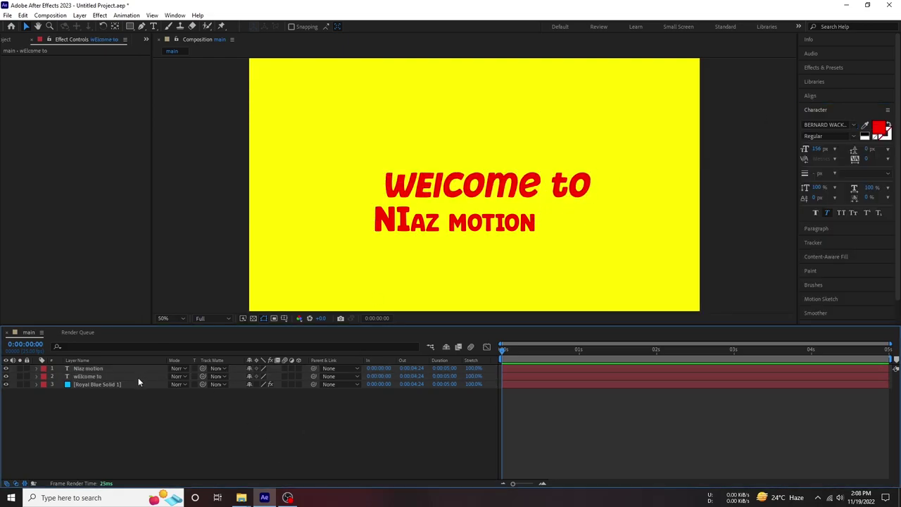
Step: Center both text layers horizontally in the composition and place the "Niaz motion" layer below "wElcome to" in the layer stack
{"action": "left_click", "coordinate": [88, 369]}
{"action": "left_click", "coordinate": [811, 95]}
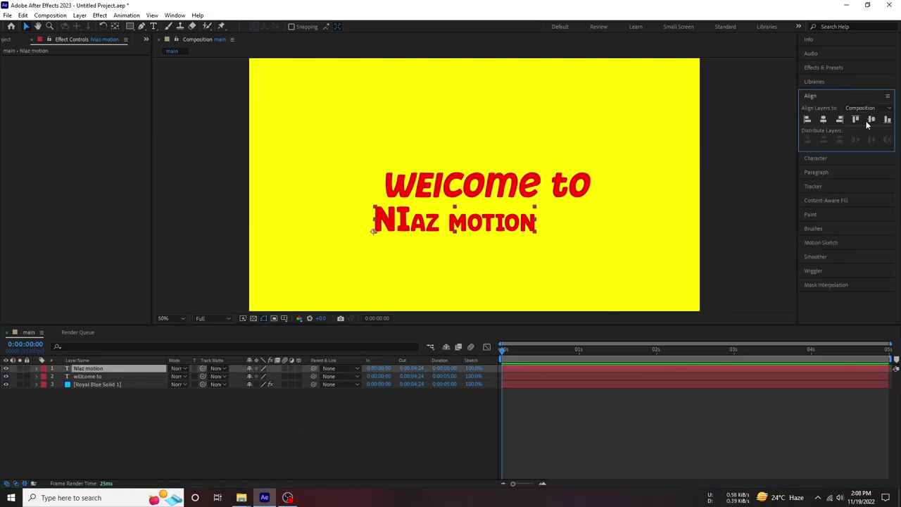
{"action": "left_click", "coordinate": [872, 119]}
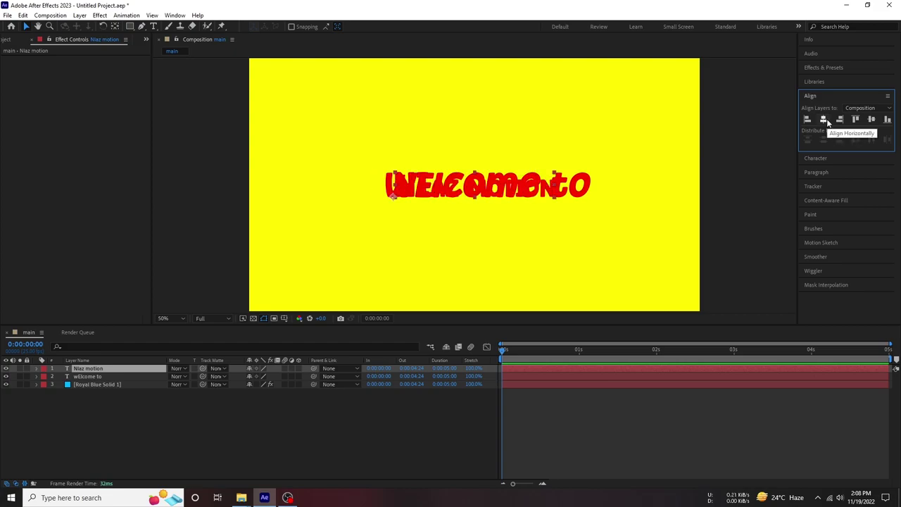
{"action": "left_click", "coordinate": [88, 376]}
{"action": "left_click", "coordinate": [825, 121]}
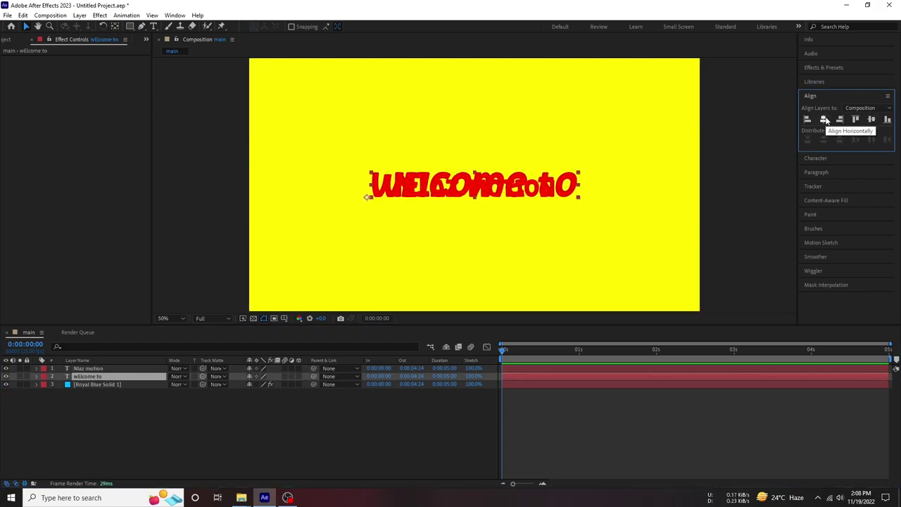
{"action": "left_click_drag", "start_coordinate": [141, 369], "coordinate": [143, 377]}
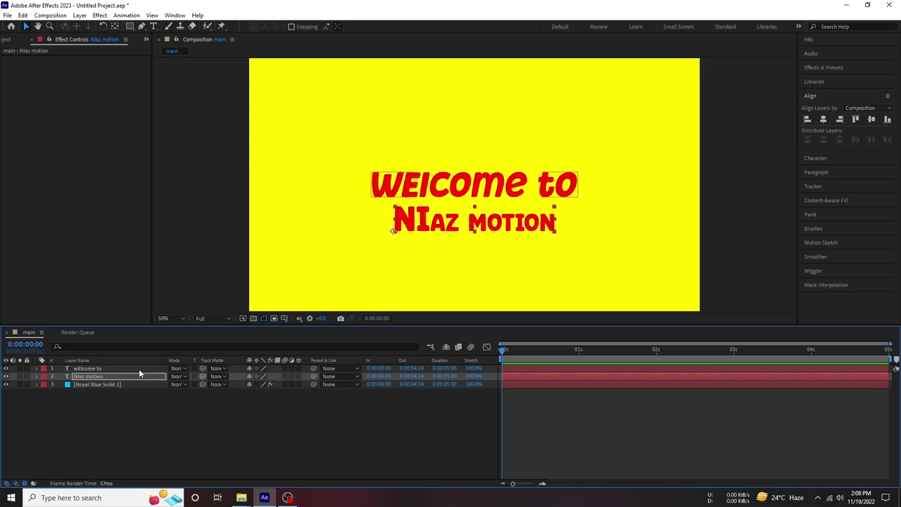
Step: Capitalize the W and T in the upper text line so it reads "WElcome To"
{"action": "left_click", "coordinate": [308, 426]}
{"action": "double_click", "coordinate": [405, 178]}
{"action": "left_click", "coordinate": [404, 178]}
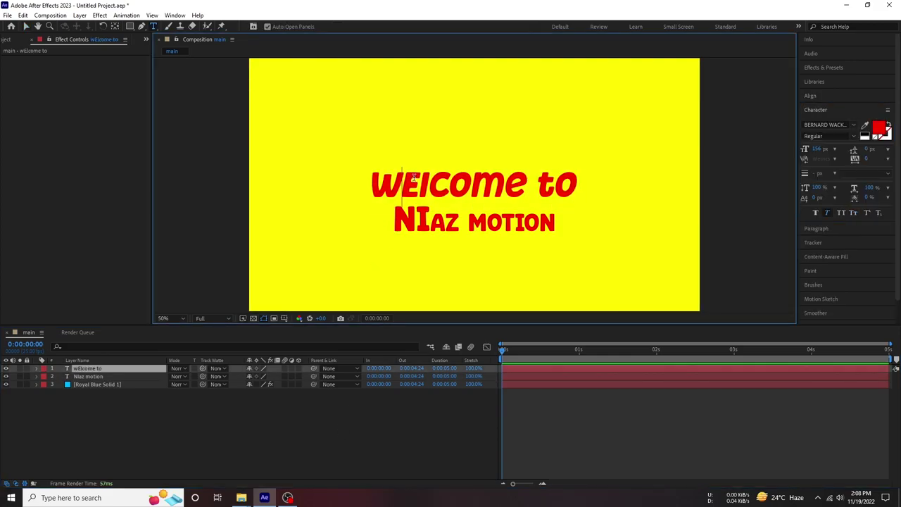
{"action": "type", "text": "W"}
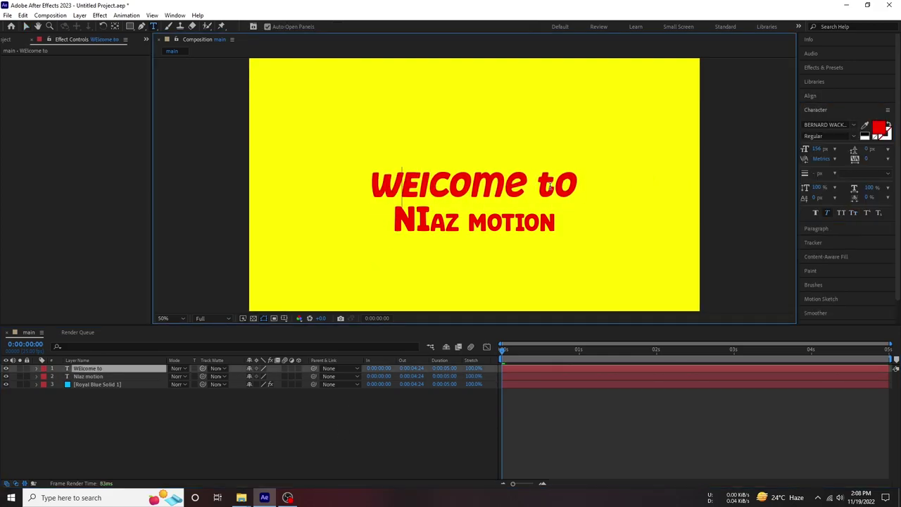
{"action": "key", "text": "BackSpace"}
{"action": "type", "text": "T"}
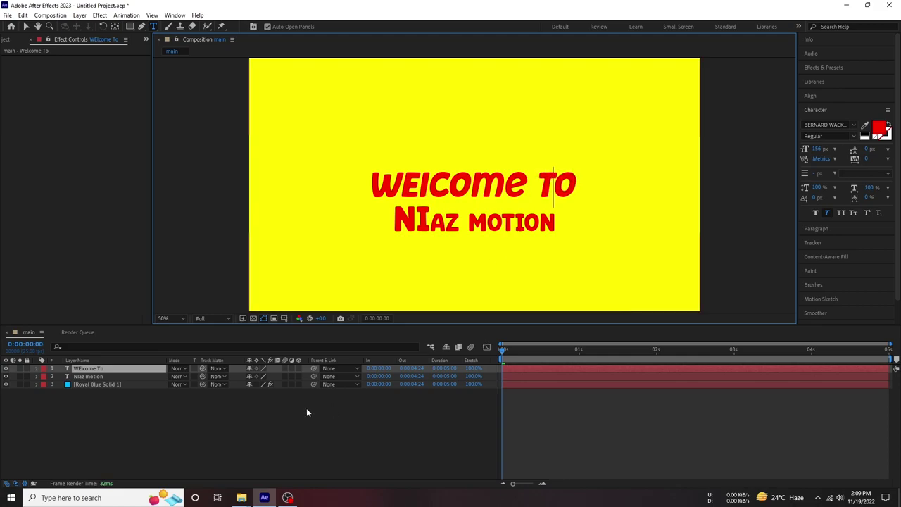
{"action": "left_click", "coordinate": [115, 371]}
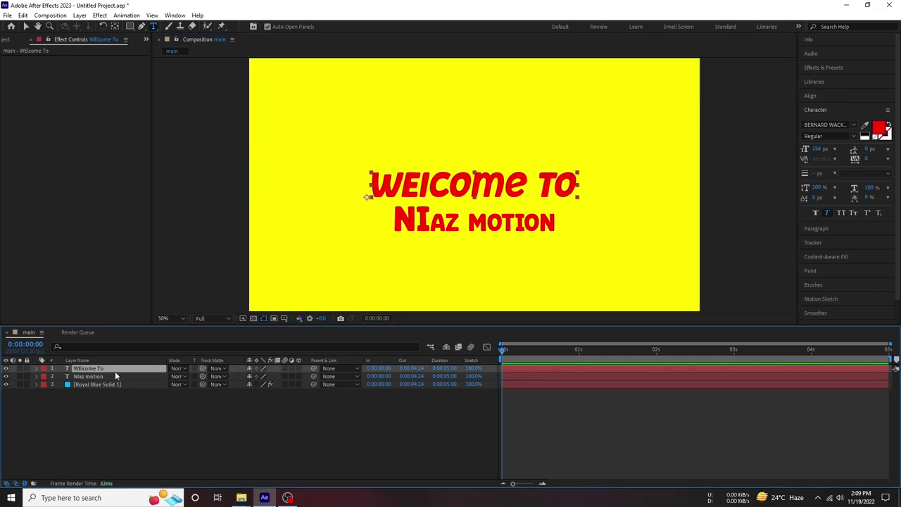
{"action": "left_click", "coordinate": [200, 449]}
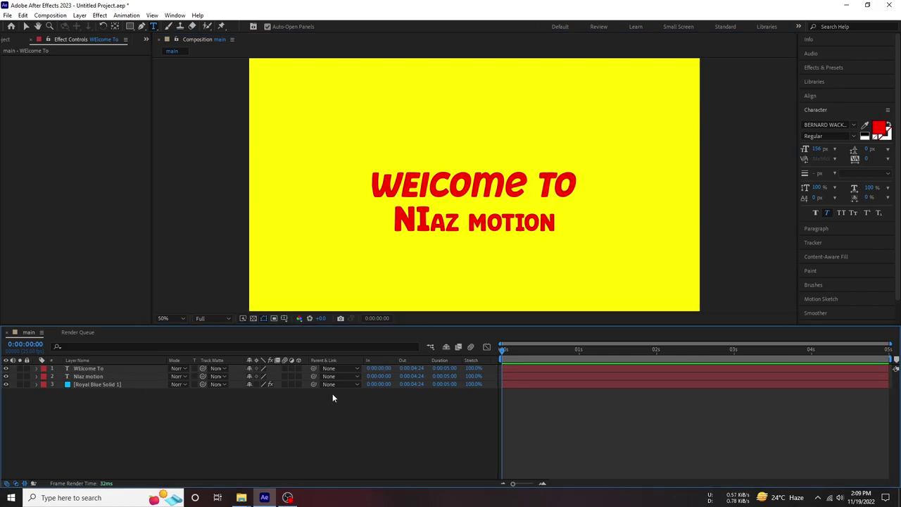
Step: Draw a long, thin gradient-filled rectangle between the two text lines and center its anchor point
{"action": "left_click", "coordinate": [129, 26]}
{"action": "left_click_drag", "start_coordinate": [352, 202], "coordinate": [597, 203]}
{"action": "key", "text": "ctrl+alt+Home"}
{"action": "left_click", "coordinate": [118, 381]}
{"action": "left_click", "coordinate": [113, 369]}
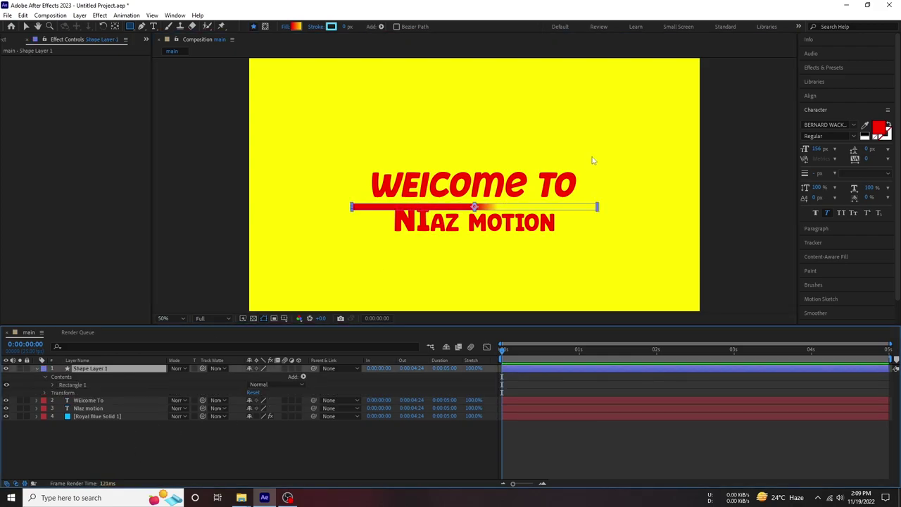
{"action": "left_click", "coordinate": [150, 438]}
Step: Make the rectangle bar thinner and move it up into the gap between the two text lines
{"action": "key", "text": "v"}
{"action": "left_click_drag", "start_coordinate": [478, 207], "coordinate": [477, 202]}
{"action": "scroll", "coordinate": [477, 202], "scroll_direction": "up", "scroll_amount": 3}
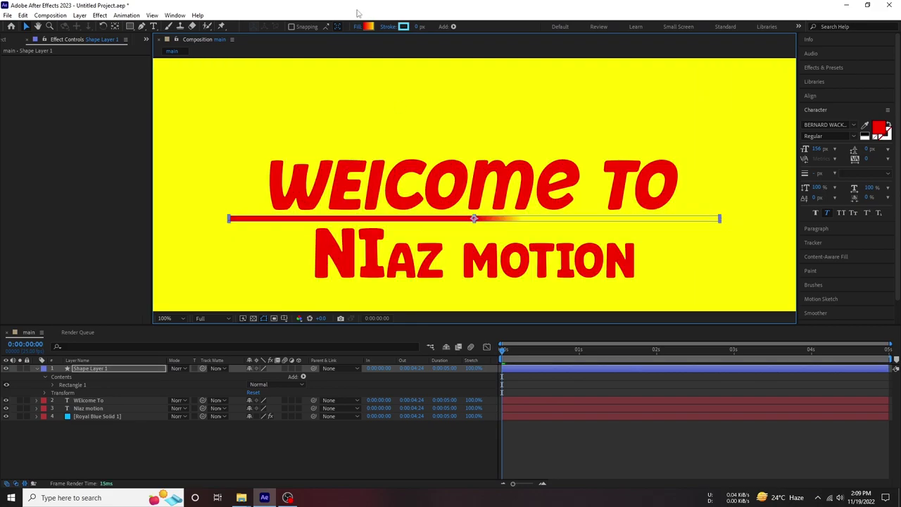
{"action": "scroll", "coordinate": [364, 177], "scroll_direction": "down", "scroll_amount": 1}
Step: Collapse Shape Layer 1 and place it between the "WElcome To" and "Niaz motion" layers in the stack
{"action": "left_click", "coordinate": [37, 368]}
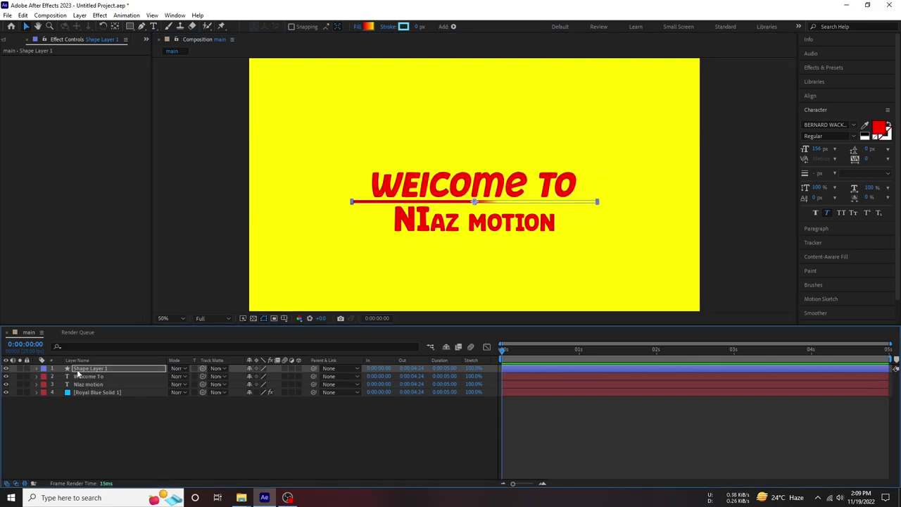
{"action": "left_click_drag", "start_coordinate": [71, 373], "coordinate": [95, 383]}
{"action": "left_click", "coordinate": [239, 440]}
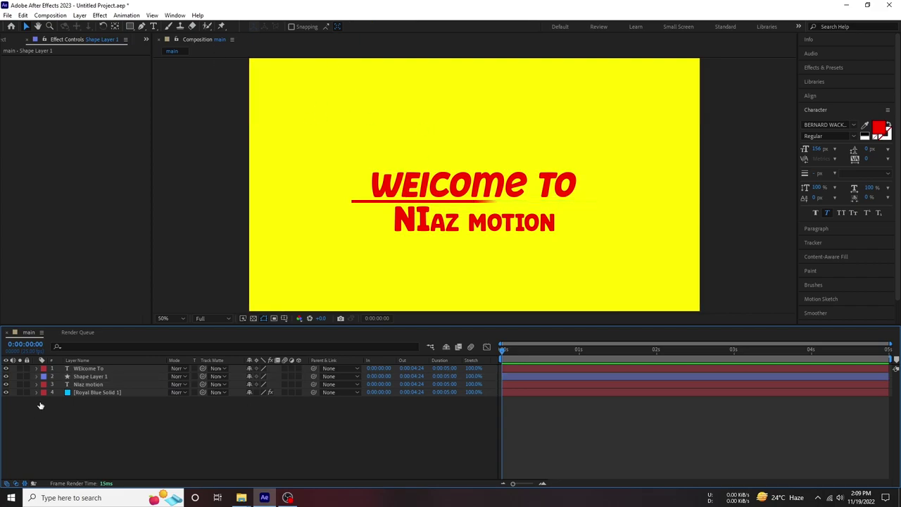
Step: Draw a large gradient-filled rectangle above the "WElcome To" text and center its anchor point
{"action": "left_click", "coordinate": [130, 27]}
{"action": "left_click_drag", "start_coordinate": [332, 77], "coordinate": [635, 171]}
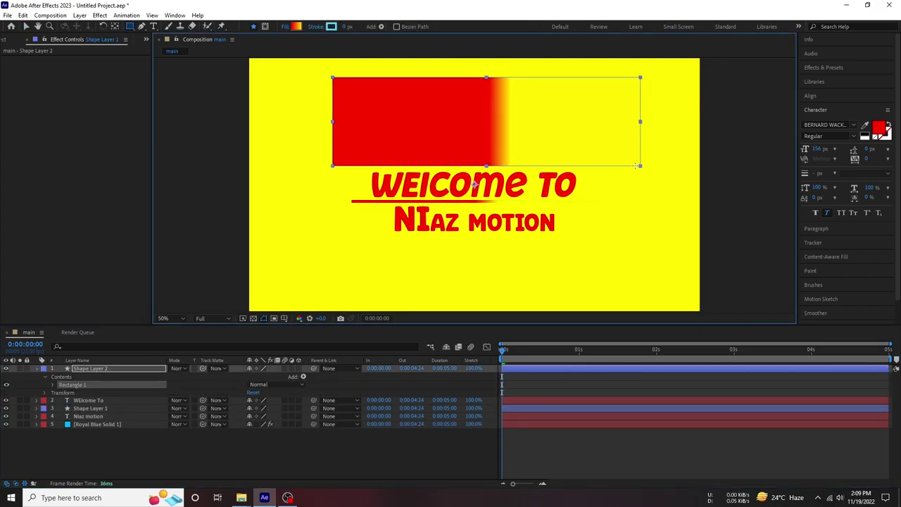
{"action": "left_click", "coordinate": [90, 369]}
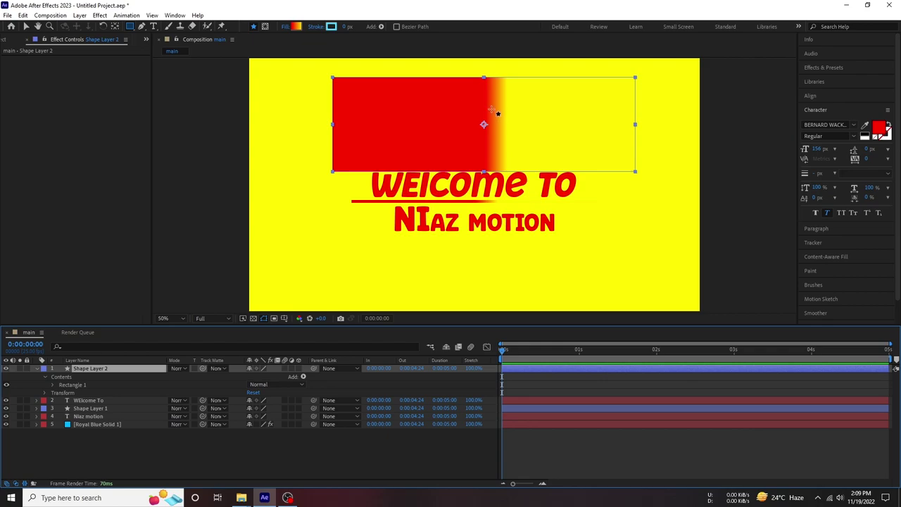
Step: Turn the new rectangle's gradient vertical so it runs from solid red at the bottom to yellow at the top
{"action": "key", "text": "v"}
{"action": "mouse_move", "coordinate": [484, 128]}
{"action": "left_mouse_down"}
{"action": "mouse_move", "coordinate": [499, 101]}
{"action": "mouse_move", "coordinate": [479, 96]}
{"action": "mouse_move", "coordinate": [486, 135]}
{"action": "left_mouse_up"}
{"action": "left_click", "coordinate": [369, 27]}
{"action": "left_click", "coordinate": [622, 245]}
{"action": "left_click_drag", "start_coordinate": [484, 99], "coordinate": [486, 96]}
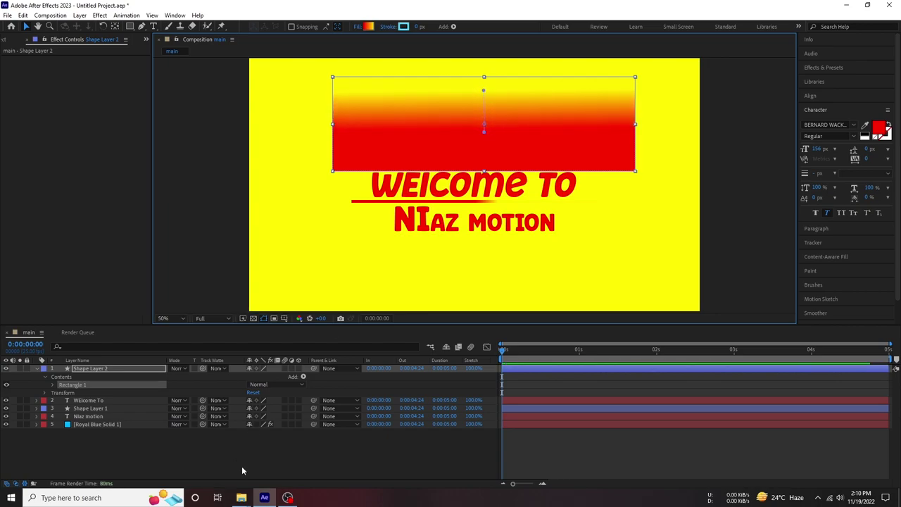
Step: Collapse Shape Layer 2, duplicate it, and move the copy below the "Niaz motion" text
{"action": "left_click", "coordinate": [36, 368]}
{"action": "key", "text": "ctrl+d"}
{"action": "left_click_drag", "start_coordinate": [495, 136], "coordinate": [510, 271]}
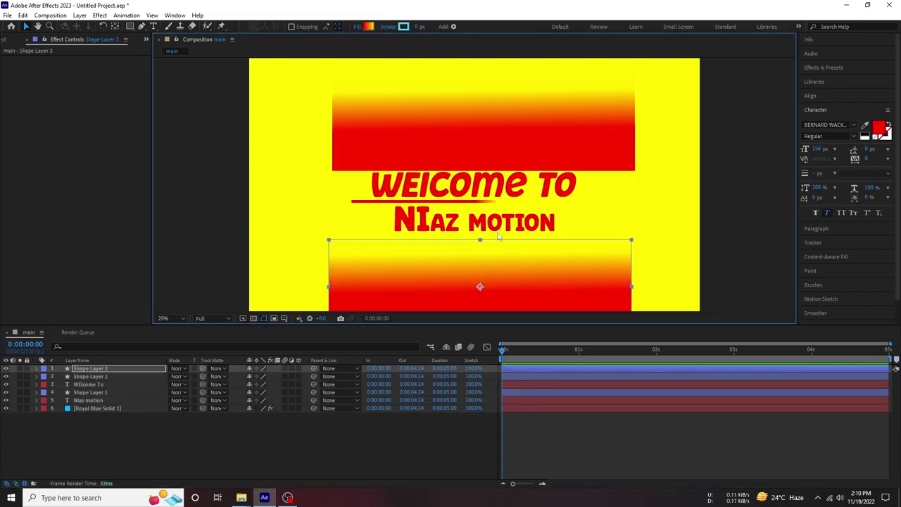
Step: Reverse the lower rectangle's gradient so yellow is at its bottom, and move both rectangles over the text lines to meet at the divider
{"action": "key", "text": "comma"}
{"action": "left_click", "coordinate": [373, 29]}
{"action": "left_click", "coordinate": [628, 247]}
{"action": "mouse_move", "coordinate": [478, 222]}
{"action": "left_mouse_down"}
{"action": "mouse_move", "coordinate": [479, 250]}
{"action": "mouse_move", "coordinate": [473, 216]}
{"action": "left_mouse_up"}
{"action": "left_click_drag", "start_coordinate": [487, 149], "coordinate": [480, 167]}
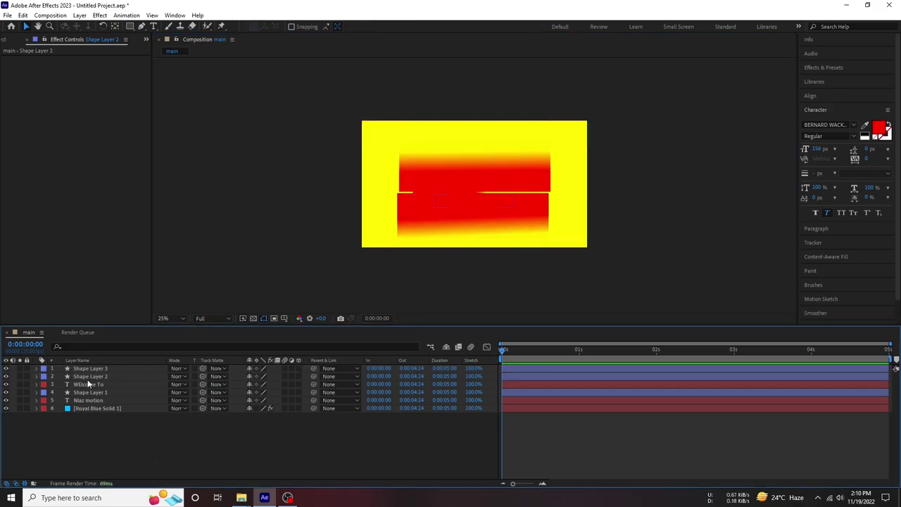
Step: Set "WElcome To" as the track matte of Shape Layer 2 and "Niaz motion" as the track matte of Shape Layer 3
{"action": "left_click_drag", "start_coordinate": [203, 376], "coordinate": [136, 387]}
{"action": "left_click_drag", "start_coordinate": [203, 370], "coordinate": [96, 400]}
{"action": "left_click", "coordinate": [329, 437]}
{"action": "key", "text": "period"}
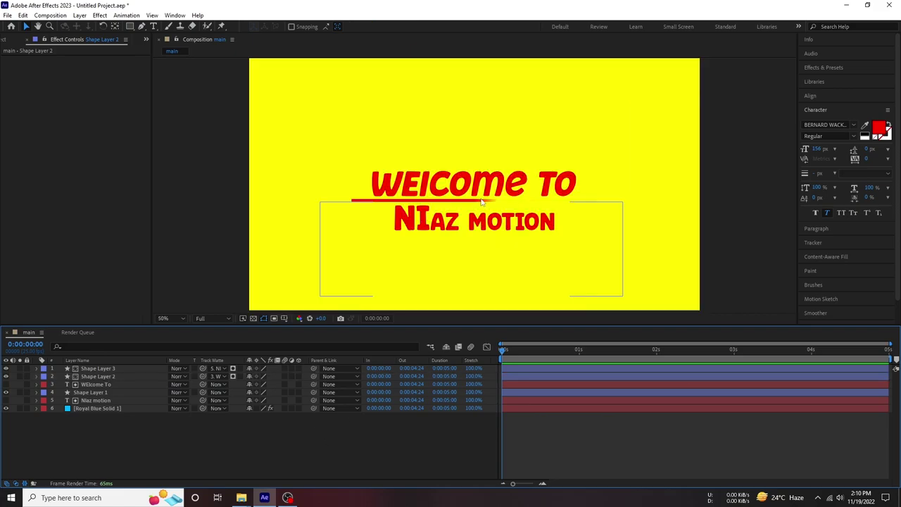
Step: Try moving the "WElcome To" text over its gradient rectangle and undo the move
{"action": "left_click", "coordinate": [104, 377]}
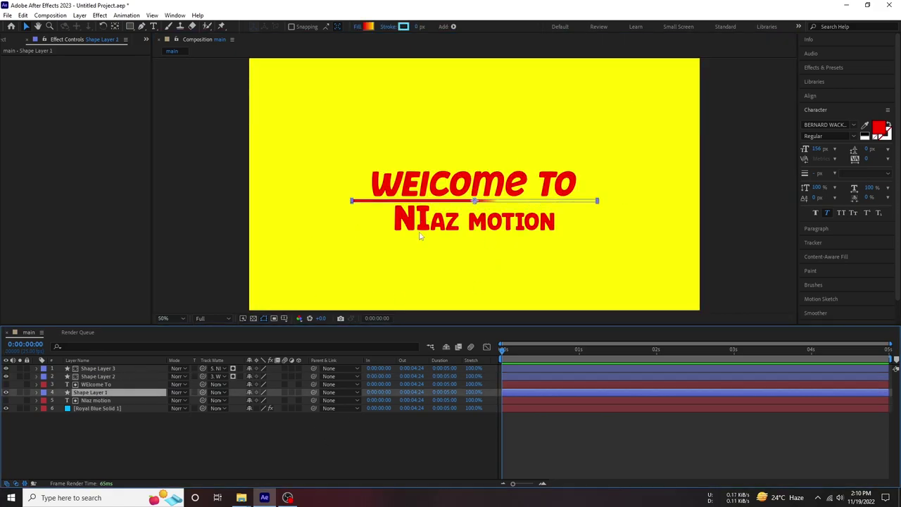
{"action": "left_click", "coordinate": [96, 384]}
{"action": "left_click_drag", "start_coordinate": [487, 150], "coordinate": [488, 131]}
{"action": "key", "text": "ctrl+z"}
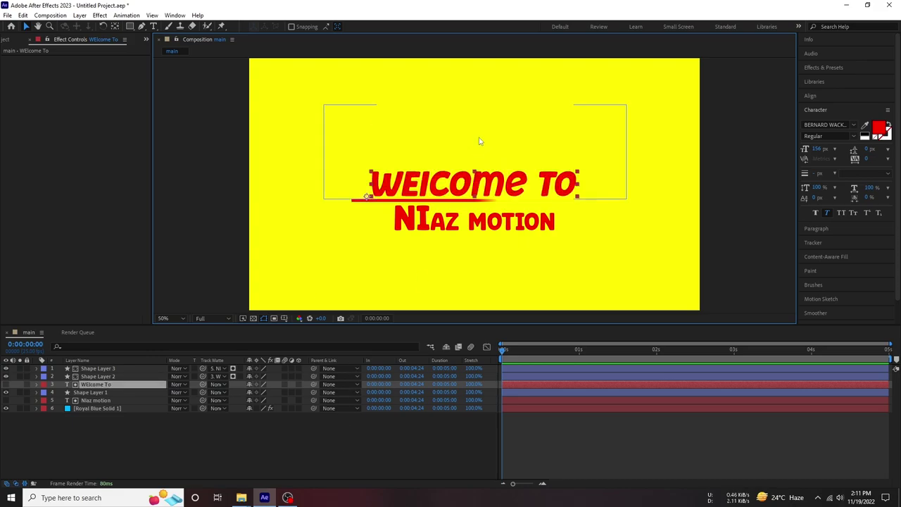
{"action": "left_click", "coordinate": [337, 446]}
Step: Change the divider bar's fill to a radial gradient with black as the center color
{"action": "left_click", "coordinate": [448, 202]}
{"action": "left_click", "coordinate": [368, 26]}
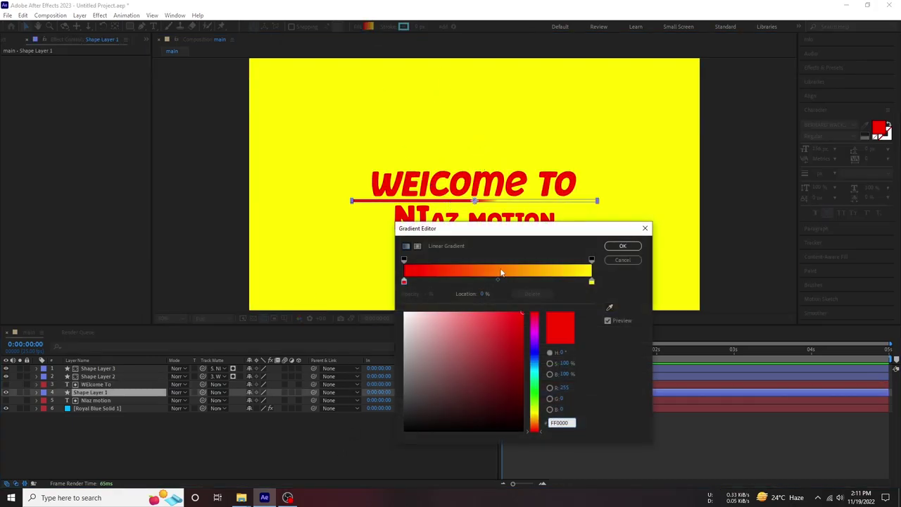
{"action": "left_click", "coordinate": [417, 247]}
{"action": "left_click_drag", "start_coordinate": [461, 340], "coordinate": [404, 430]}
{"action": "left_click", "coordinate": [637, 244]}
Step: Stretch the divider's radial gradient from its center to just past the bar's right end, and collapse Shape Layer 1
{"action": "scroll", "coordinate": [530, 214], "scroll_direction": "up", "scroll_amount": 1}
{"action": "left_click_drag", "start_coordinate": [521, 216], "coordinate": [733, 219]}
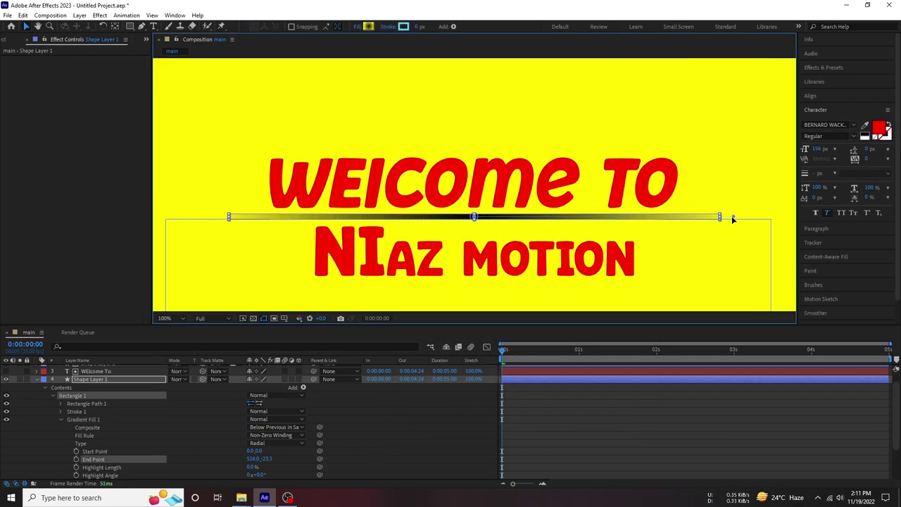
{"action": "left_click", "coordinate": [39, 381]}
{"action": "left_click", "coordinate": [358, 456]}
{"action": "key", "text": "comma"}
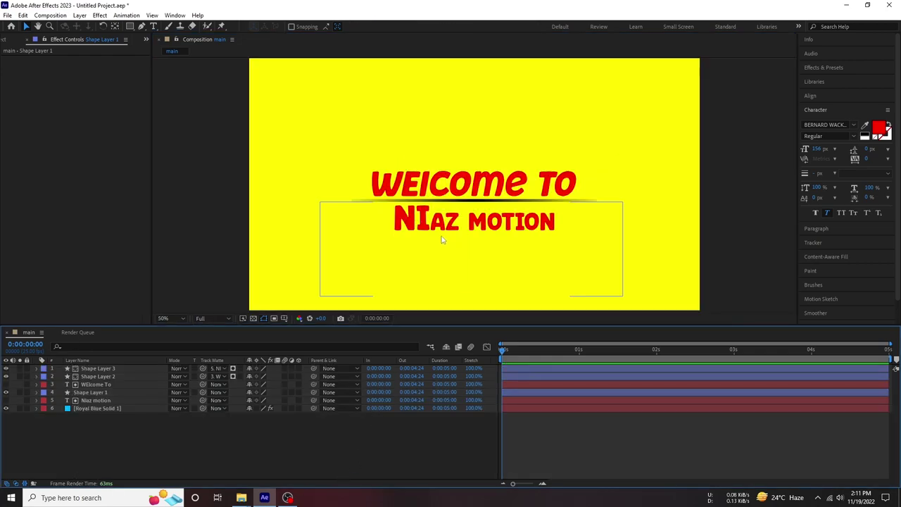
{"action": "left_click", "coordinate": [450, 192]}
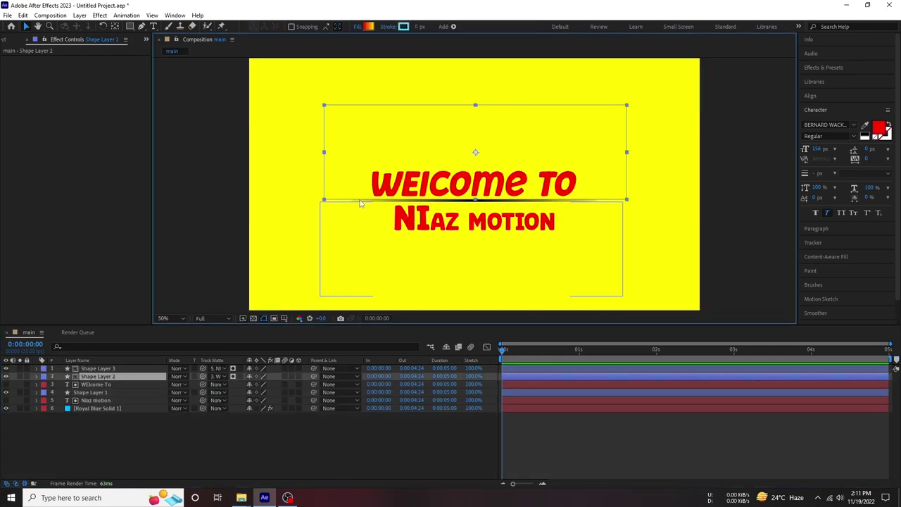
{"action": "key", "text": "period"}
{"action": "key", "text": "period"}
{"action": "key", "text": "comma"}
{"action": "key", "text": "comma"}
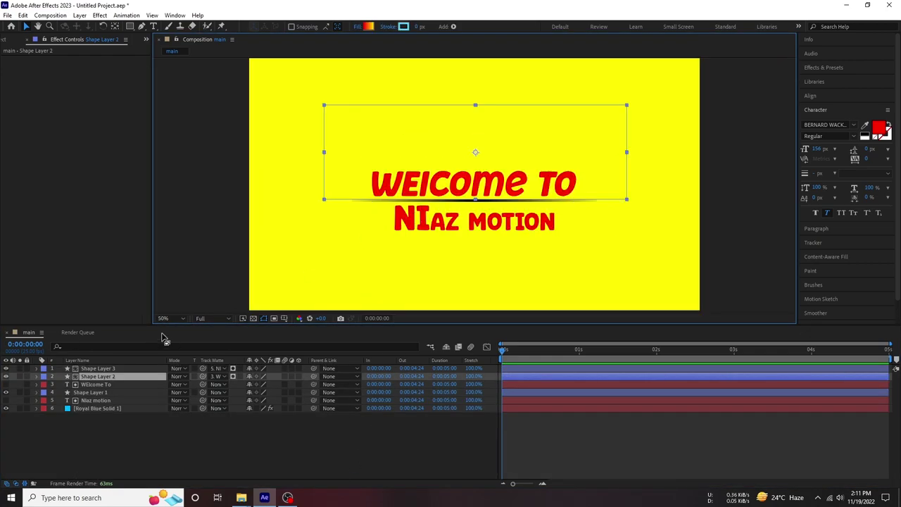
Step: Shorten the divider bar to roughly the width of the "WElcome To" text
{"action": "left_click", "coordinate": [115, 393]}
{"action": "left_click_drag", "start_coordinate": [355, 201], "coordinate": [375, 202]}
{"action": "left_click_drag", "start_coordinate": [526, 200], "coordinate": [521, 199]}
{"action": "left_click", "coordinate": [351, 457]}
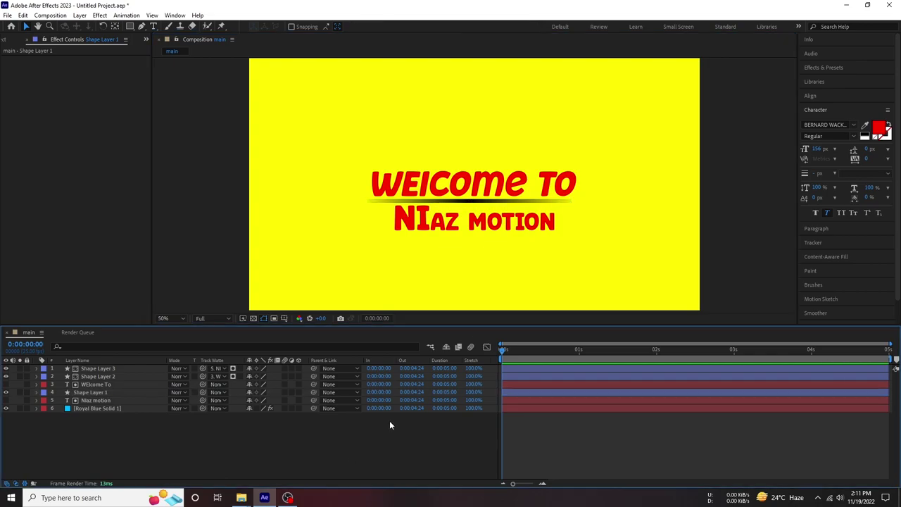
{"action": "left_click", "coordinate": [528, 199]}
{"action": "left_click_drag", "start_coordinate": [533, 189], "coordinate": [533, 186]}
{"action": "key", "text": "ctrl+z"}
{"action": "left_click", "coordinate": [127, 432]}
Step: Animate the "WElcome To" layer's Position from 500.0, 317.7 at 0 s to 500.0, 593.7 at 2 s and preview it
{"action": "left_click", "coordinate": [102, 402]}
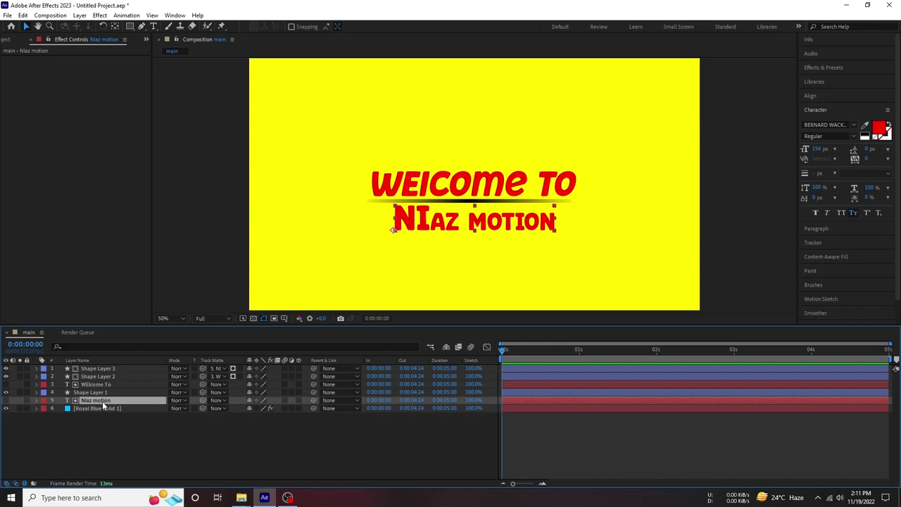
{"action": "left_click", "coordinate": [99, 386]}
{"action": "key", "text": "p"}
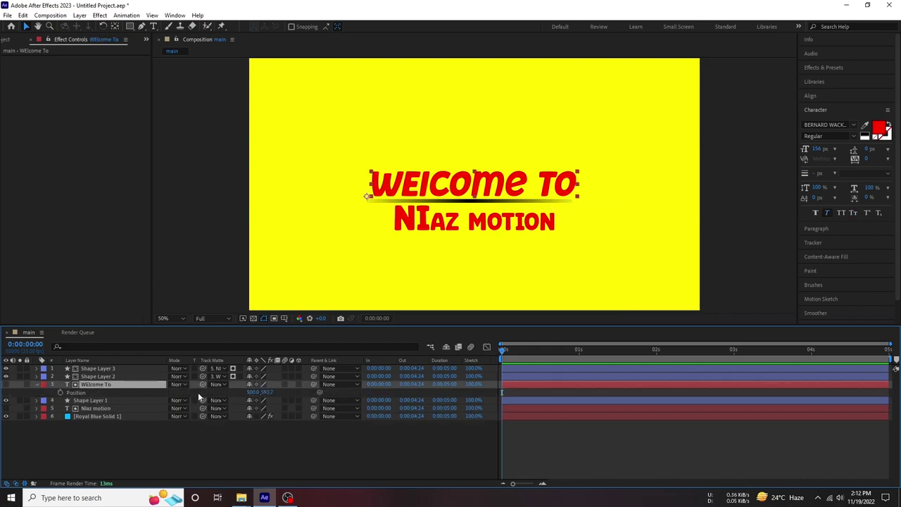
{"action": "left_click_drag", "start_coordinate": [274, 395], "coordinate": [269, 393]}
{"action": "left_click", "coordinate": [300, 449]}
{"action": "left_click", "coordinate": [61, 393]}
{"action": "left_click_drag", "start_coordinate": [267, 395], "coordinate": [138, 393]}
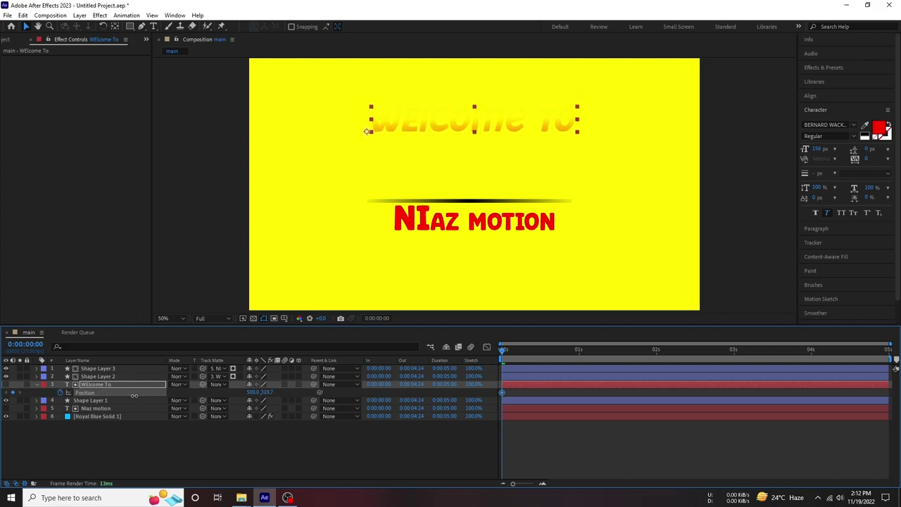
{"action": "key", "text": "space"}
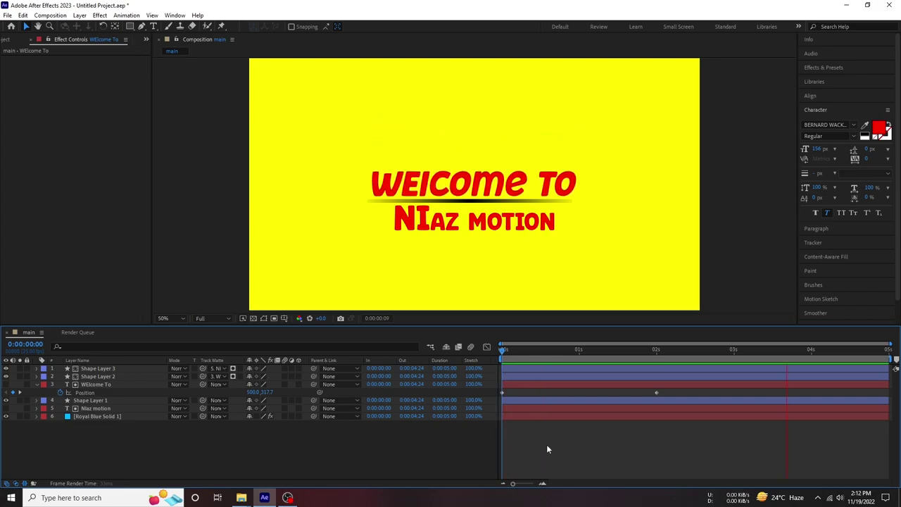
{"action": "key", "text": "space"}
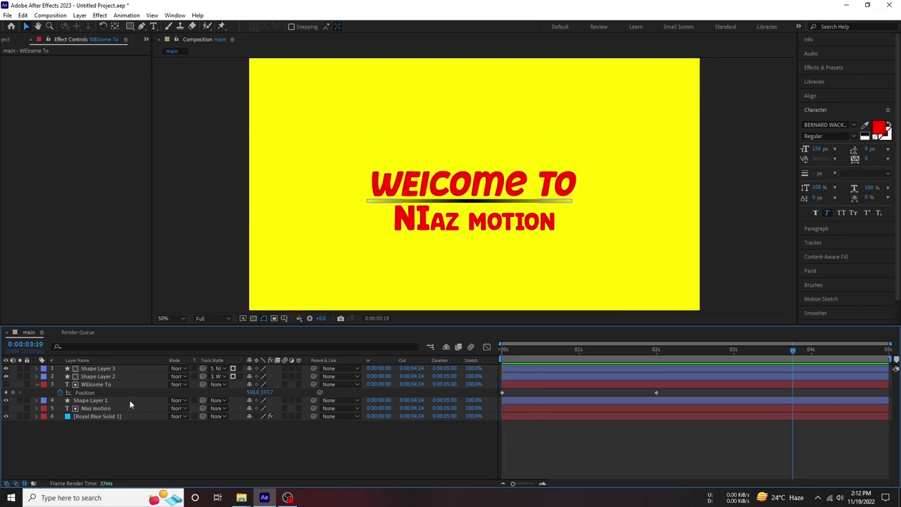
Step: Add a Position keyframe to the "Niaz motion" layer at the start of the composition
{"action": "left_click", "coordinate": [106, 410]}
{"action": "key", "text": "p"}
{"action": "key", "text": "Home"}
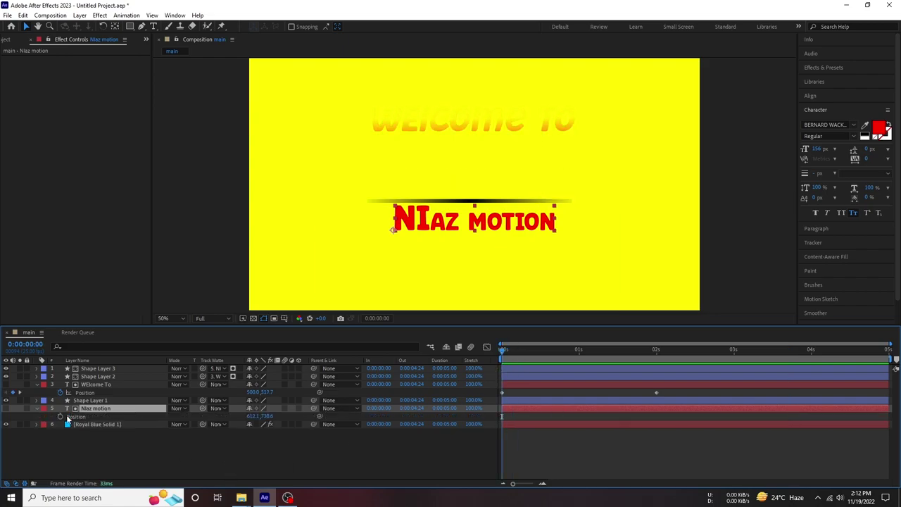
{"action": "right_click", "coordinate": [267, 417]}
{"action": "key", "text": "Escape"}
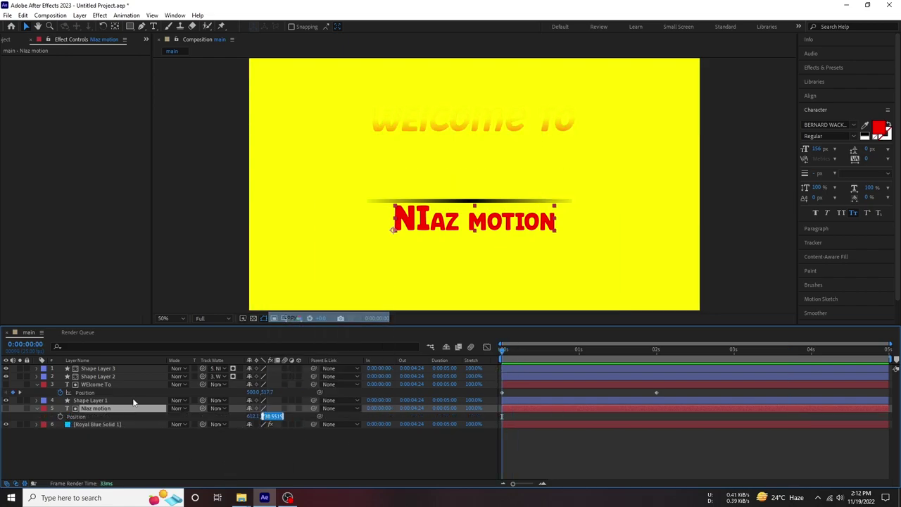
{"action": "left_click", "coordinate": [60, 416]}
Step: Try lowering the "Niaz motion" text at 2 s and undo that Position change
{"action": "left_click_drag", "start_coordinate": [505, 351], "coordinate": [663, 362]}
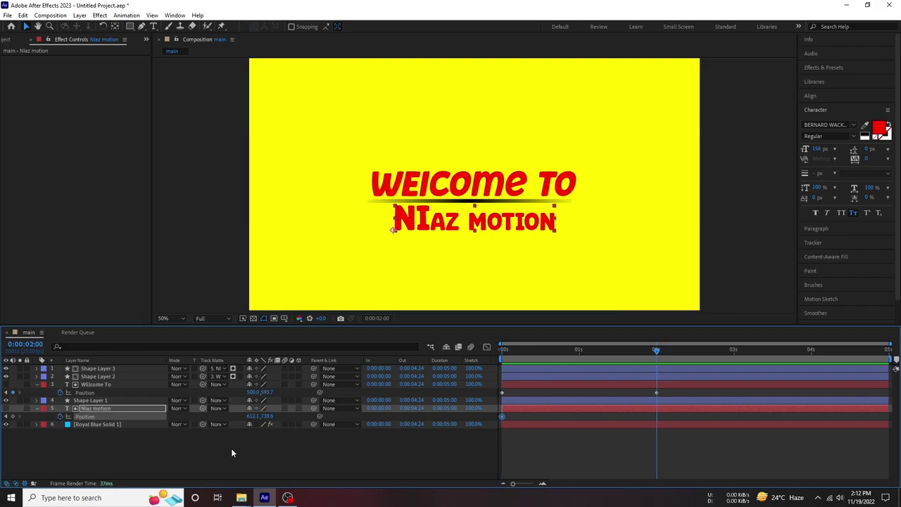
{"action": "left_click_drag", "start_coordinate": [393, 229], "coordinate": [394, 302]}
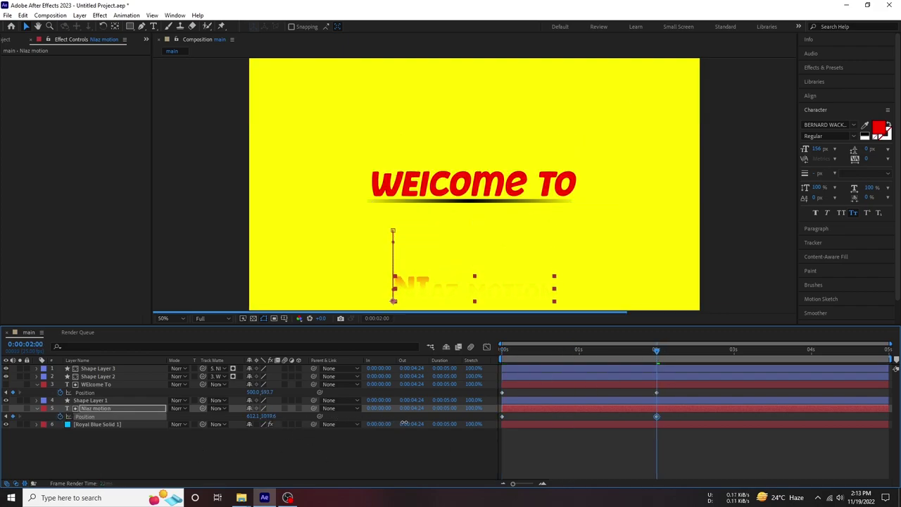
{"action": "right_click", "coordinate": [267, 417]}
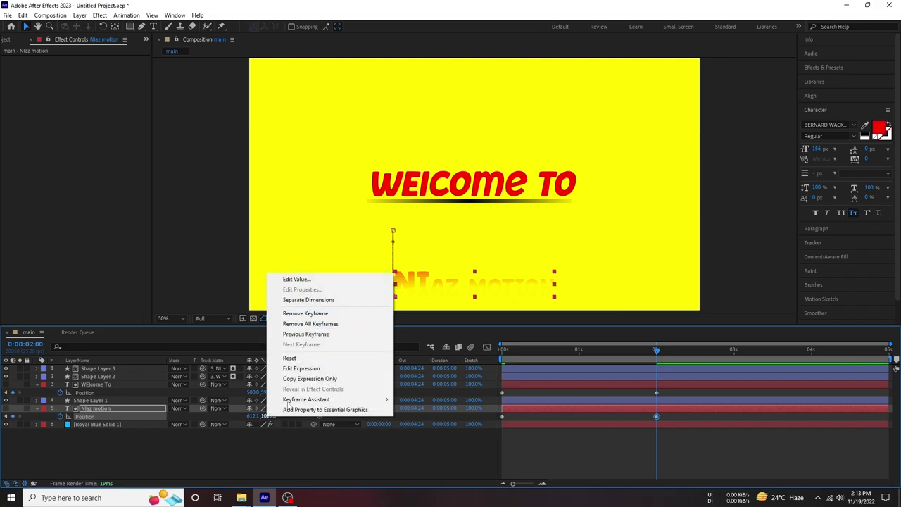
{"action": "left_click", "coordinate": [283, 476]}
{"action": "key", "text": "ctrl+z"}
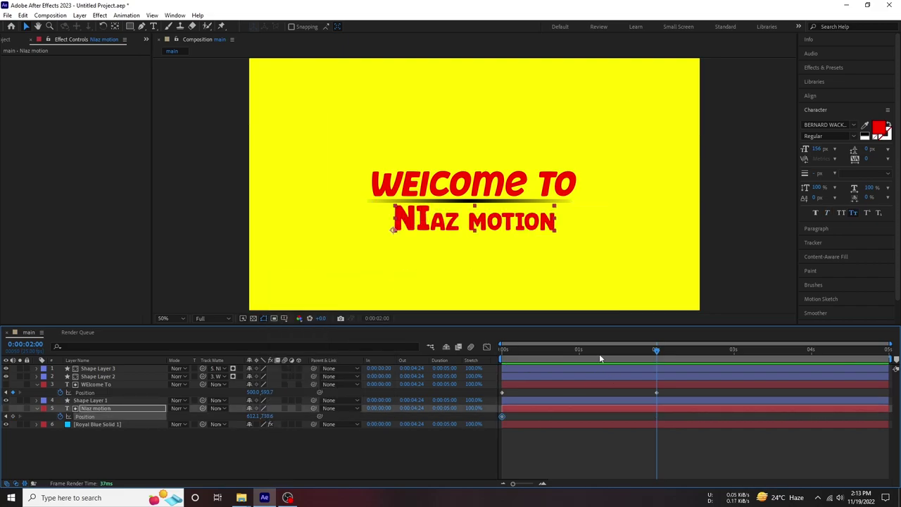
Step: Animate the "Niaz motion" layer's Position from 612.1, 1068.6 at 0 s to 612.1, 738.6 at 2 s and preview it
{"action": "left_click_drag", "start_coordinate": [507, 351], "coordinate": [482, 354]}
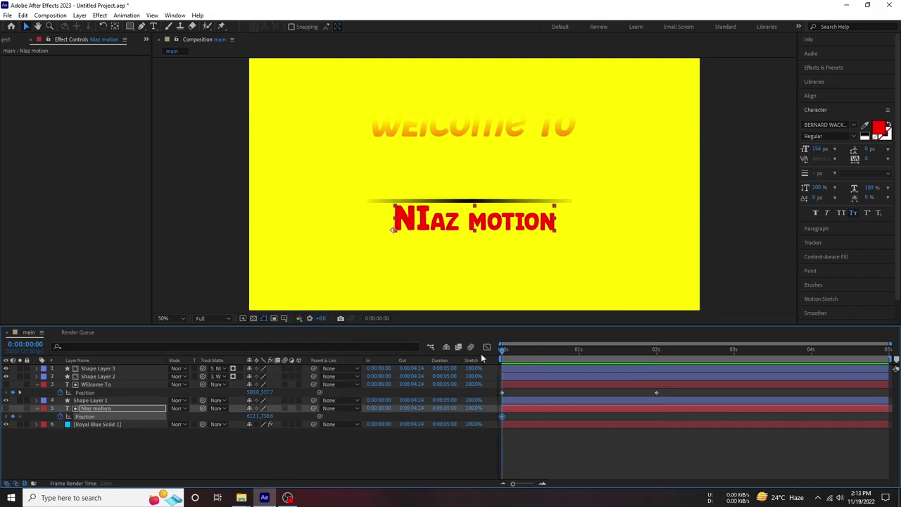
{"action": "left_click_drag", "start_coordinate": [267, 417], "coordinate": [426, 412]}
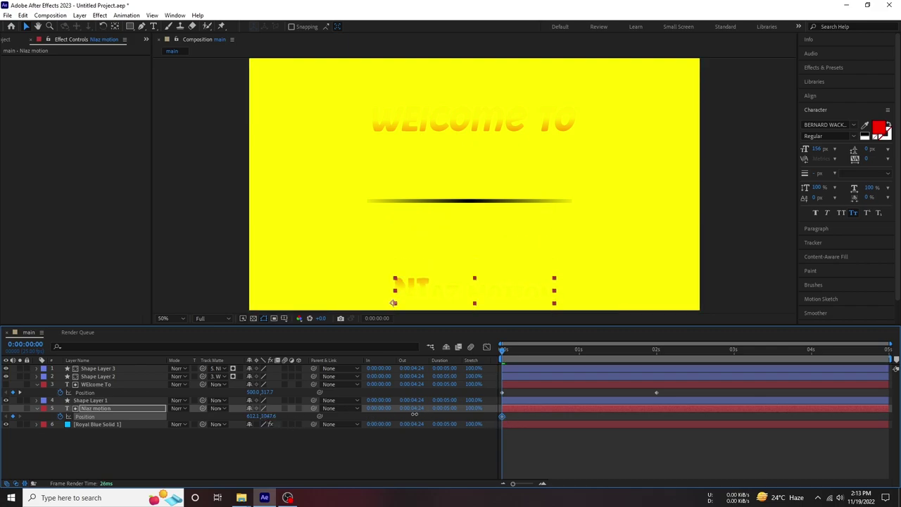
{"action": "left_click", "coordinate": [657, 350]}
{"action": "left_click", "coordinate": [274, 417]}
{"action": "type", "text": "735"}
{"action": "left_click", "coordinate": [305, 458]}
{"action": "left_click_drag", "start_coordinate": [522, 351], "coordinate": [497, 353]}
{"action": "key", "text": "space"}
{"action": "key", "text": "space"}
{"action": "key", "text": "space"}
Step: Make the divider bar on Shape Layer 1 thinner, keeping it centered between the two text lines
{"action": "scroll", "coordinate": [461, 211], "scroll_direction": "up", "scroll_amount": 2}
{"action": "left_click", "coordinate": [443, 255]}
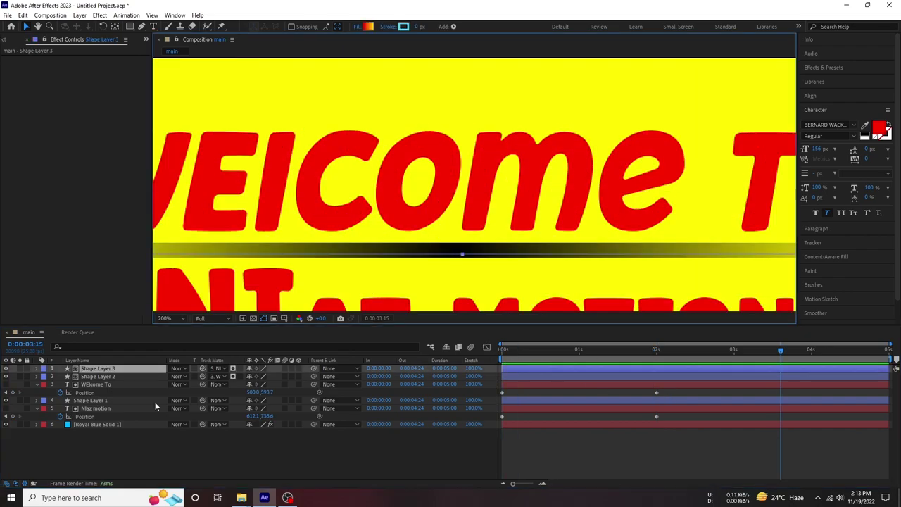
{"action": "left_click", "coordinate": [91, 401]}
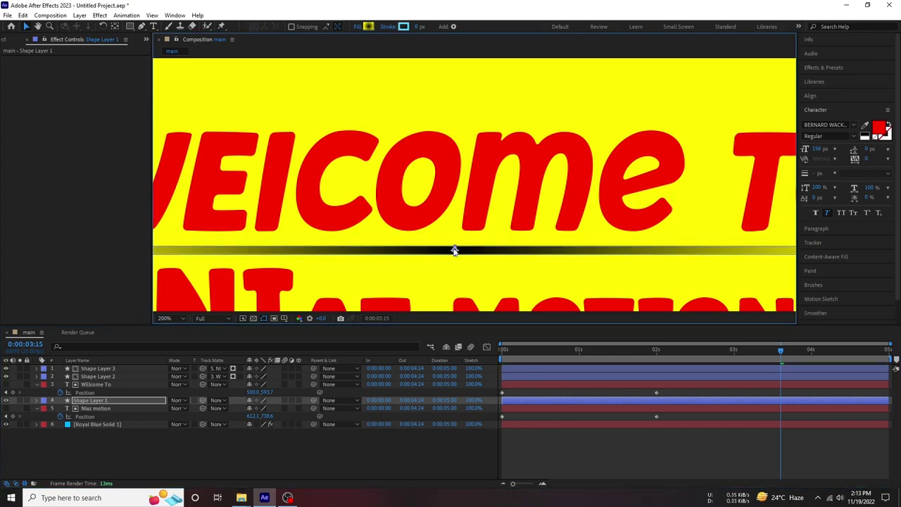
{"action": "left_click", "coordinate": [415, 442]}
{"action": "key", "text": "comma"}
{"action": "key", "text": "comma"}
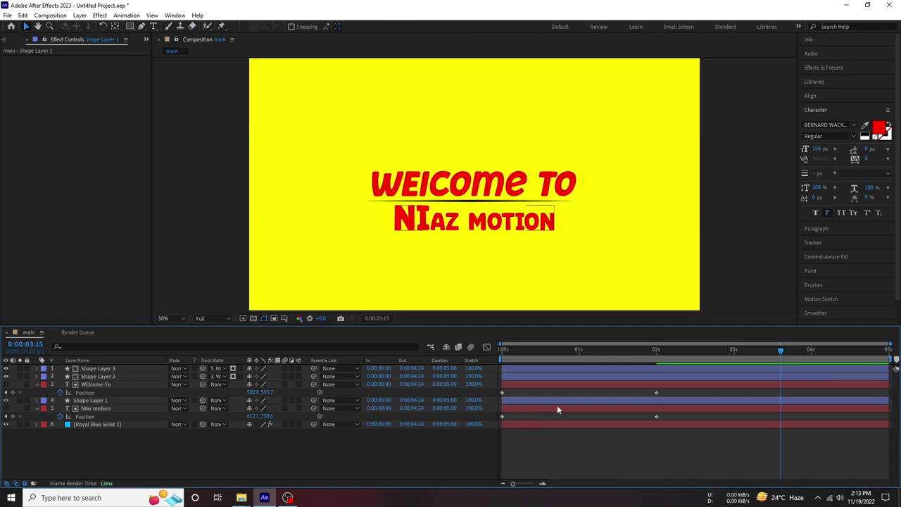
Step: Move the ending Position keyframes of both text layers earlier, to about 1.2 s
{"action": "left_click_drag", "start_coordinate": [659, 424], "coordinate": [658, 422]}
{"action": "left_click_drag", "start_coordinate": [595, 399], "coordinate": [473, 421]}
{"action": "left_click", "coordinate": [619, 465]}
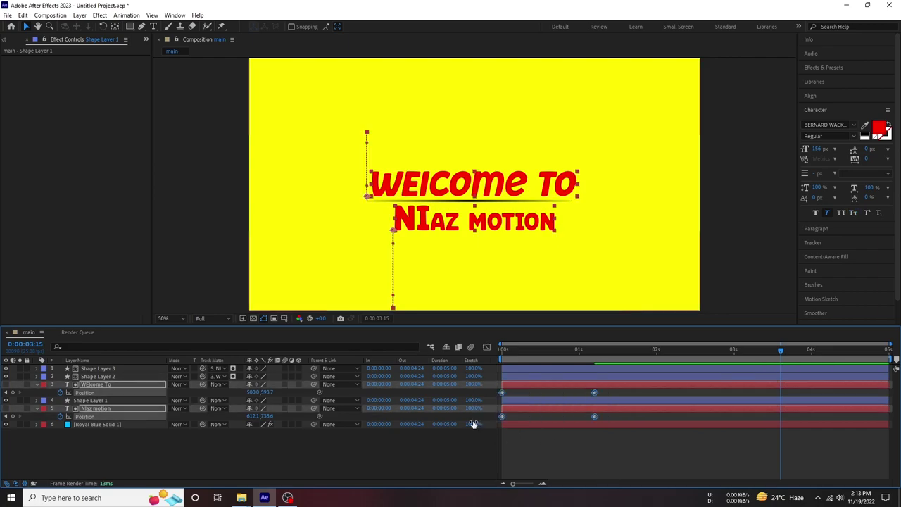
Step: Shape the speed graph of both text layers' Position animations into a sharp mid-move peak and preview the motion
{"action": "left_click", "coordinate": [487, 347]}
{"action": "left_click_drag", "start_coordinate": [613, 432], "coordinate": [541, 456]}
{"action": "key", "text": "space"}
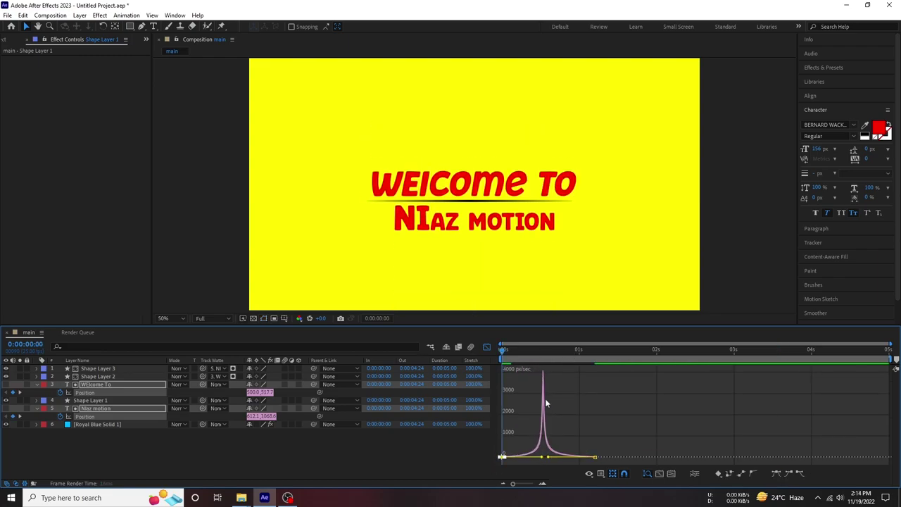
{"action": "mouse_move", "coordinate": [577, 349]}
{"action": "left_mouse_down"}
{"action": "mouse_move", "coordinate": [459, 359]}
{"action": "mouse_move", "coordinate": [537, 349]}
{"action": "mouse_move", "coordinate": [571, 356]}
{"action": "left_mouse_up"}
{"action": "key", "text": "space"}
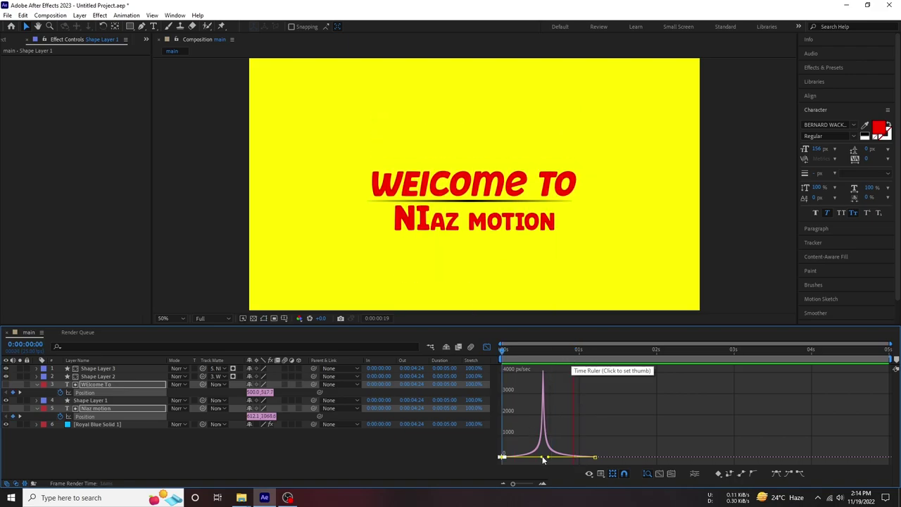
Step: Reshape both Position speed graphs to peak right at the start and ease out, preview them, and close the Graph Editor at frame 8
{"action": "key", "text": "space"}
{"action": "mouse_move", "coordinate": [541, 454]}
{"action": "left_mouse_down"}
{"action": "mouse_move", "coordinate": [505, 455]}
{"action": "mouse_move", "coordinate": [548, 457]}
{"action": "left_mouse_up"}
{"action": "key", "text": "space"}
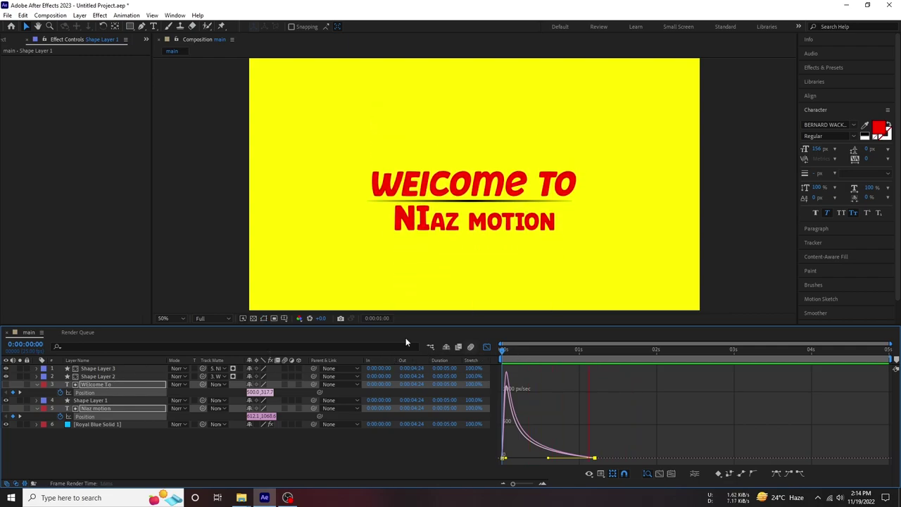
{"action": "left_click_drag", "start_coordinate": [546, 352], "coordinate": [527, 351]}
{"action": "left_click", "coordinate": [487, 347]}
{"action": "left_click", "coordinate": [483, 445]}
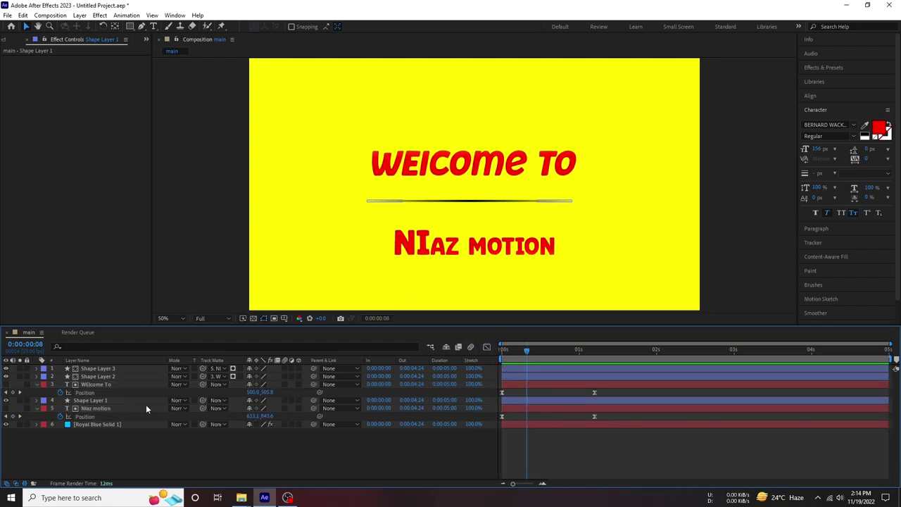
Step: Move the ending Position keyframes of both text layers to 0:00:01:21 and preview the slide-in
{"action": "mouse_move", "coordinate": [639, 385]}
{"action": "left_mouse_down"}
{"action": "mouse_move", "coordinate": [599, 411]}
{"action": "mouse_move", "coordinate": [591, 394]}
{"action": "mouse_move", "coordinate": [653, 393]}
{"action": "left_mouse_up"}
{"action": "key", "text": "ctrl+z"}
{"action": "left_click", "coordinate": [505, 351]}
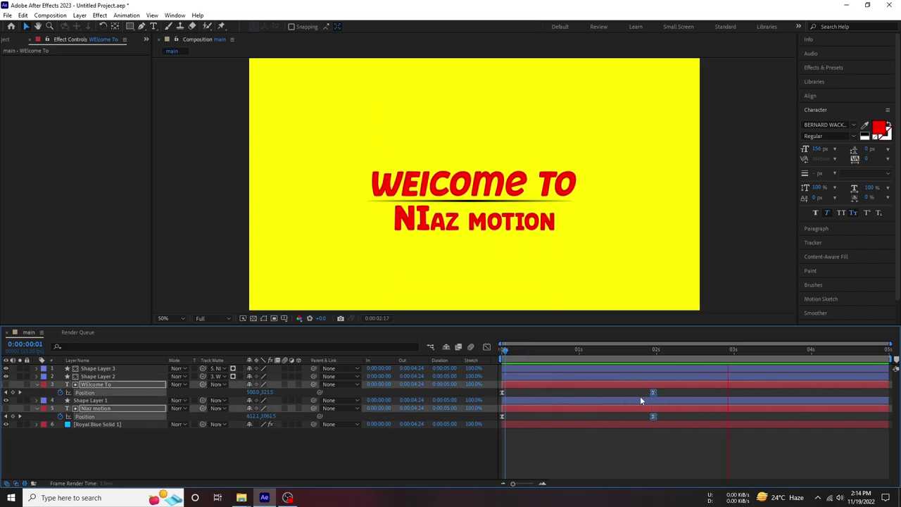
{"action": "left_click", "coordinate": [644, 349]}
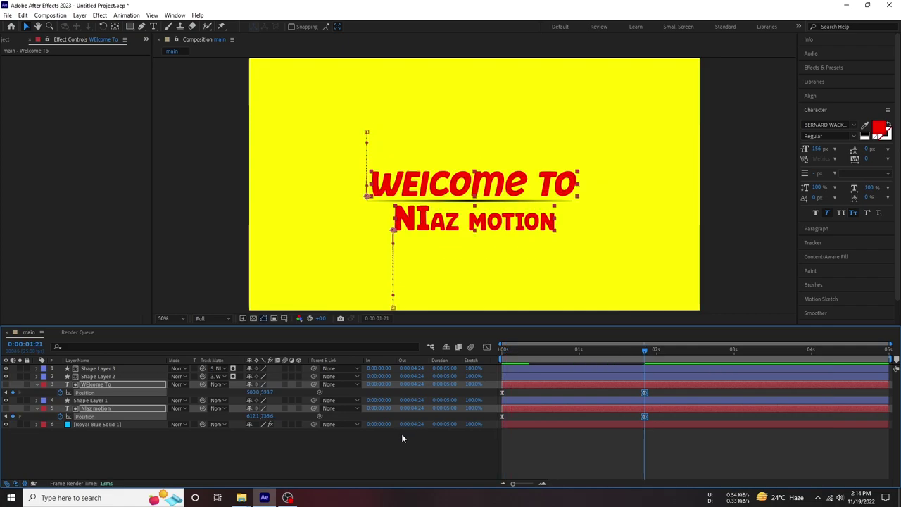
Step: Collapse both text layers' Position properties and reveal the Opacity property of the WElcome To layer
{"action": "left_click", "coordinate": [155, 431]}
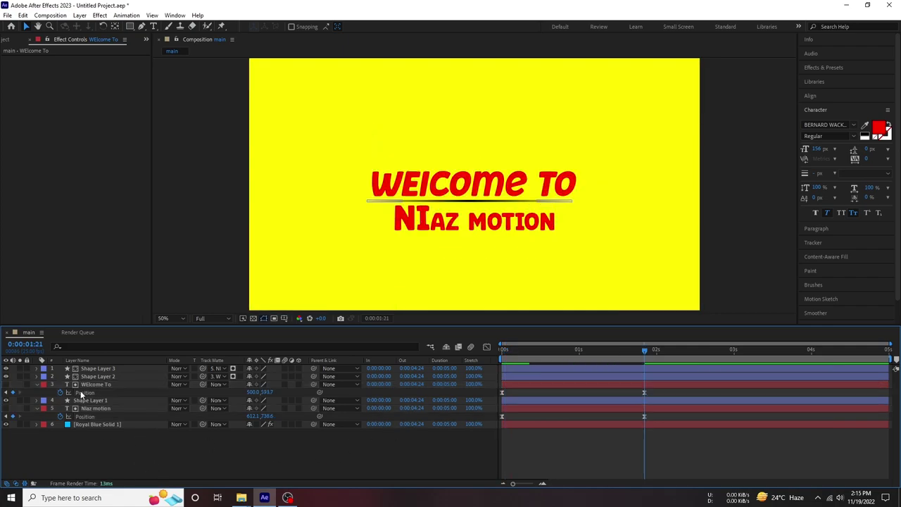
{"action": "left_click", "coordinate": [37, 408]}
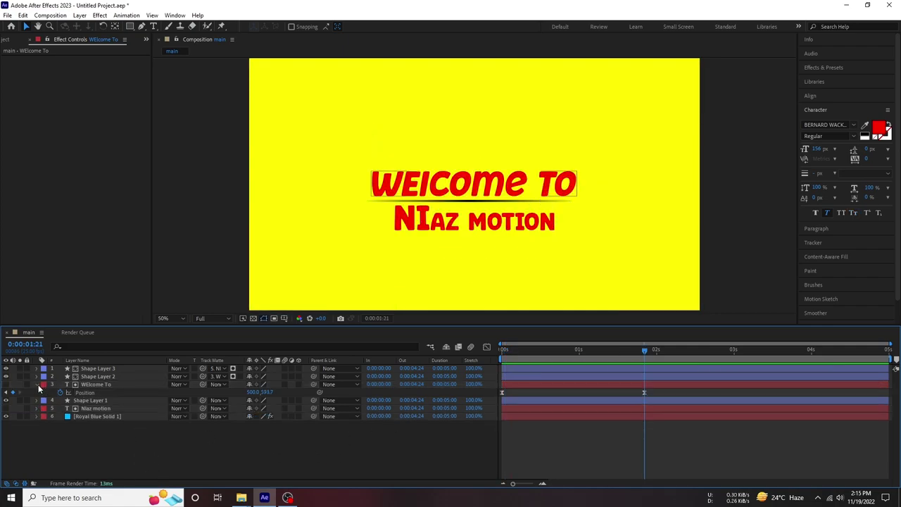
{"action": "left_click", "coordinate": [37, 384]}
{"action": "left_click", "coordinate": [95, 385]}
{"action": "key", "text": "t"}
{"action": "key", "text": "t"}
{"action": "key", "text": "t"}
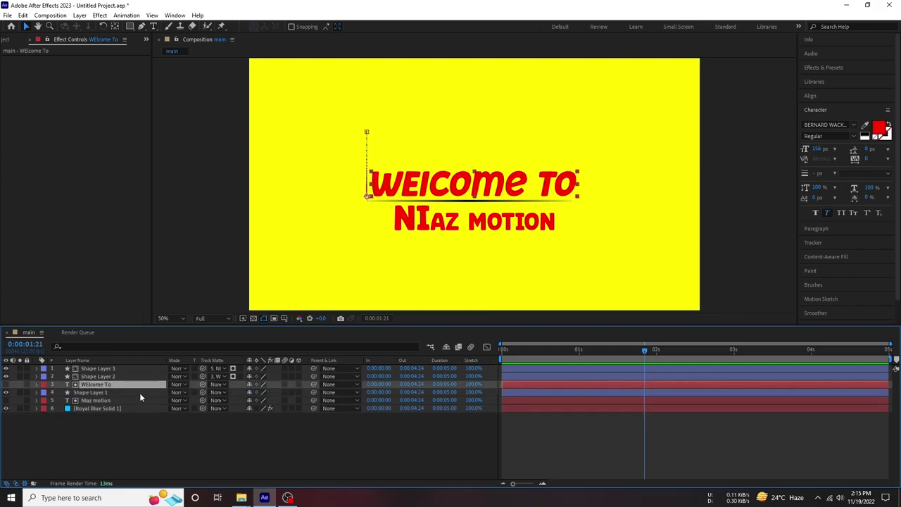
Step: Keyframe the WElcome To layer's Opacity from 0% at the first frame to 100% at frame 7
{"action": "left_click_drag", "start_coordinate": [519, 354], "coordinate": [481, 358]}
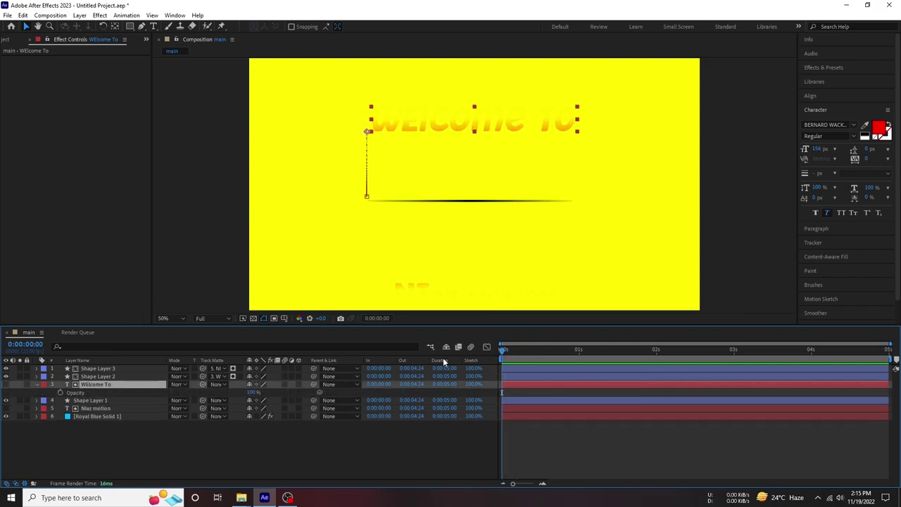
{"action": "left_click", "coordinate": [61, 393]}
{"action": "left_click_drag", "start_coordinate": [255, 393], "coordinate": [206, 393]}
{"action": "left_click_drag", "start_coordinate": [531, 353], "coordinate": [523, 356]}
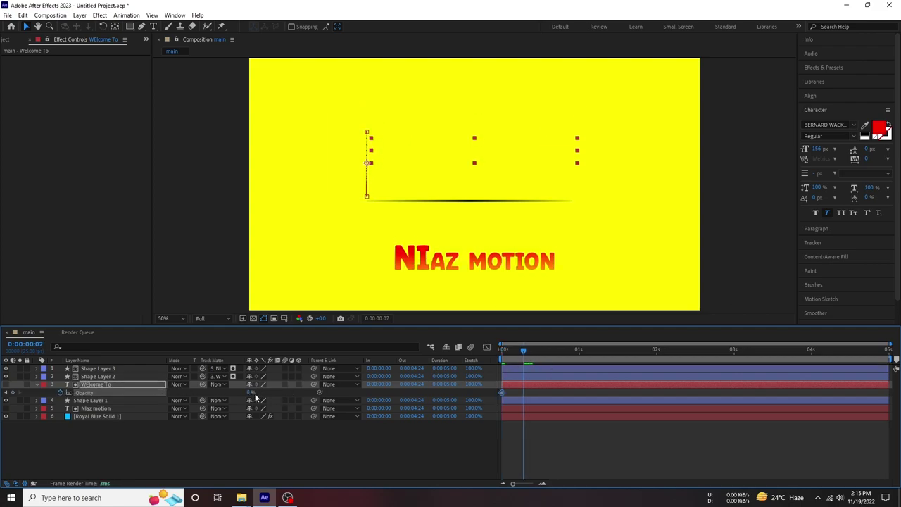
{"action": "left_click_drag", "start_coordinate": [255, 393], "coordinate": [431, 393]}
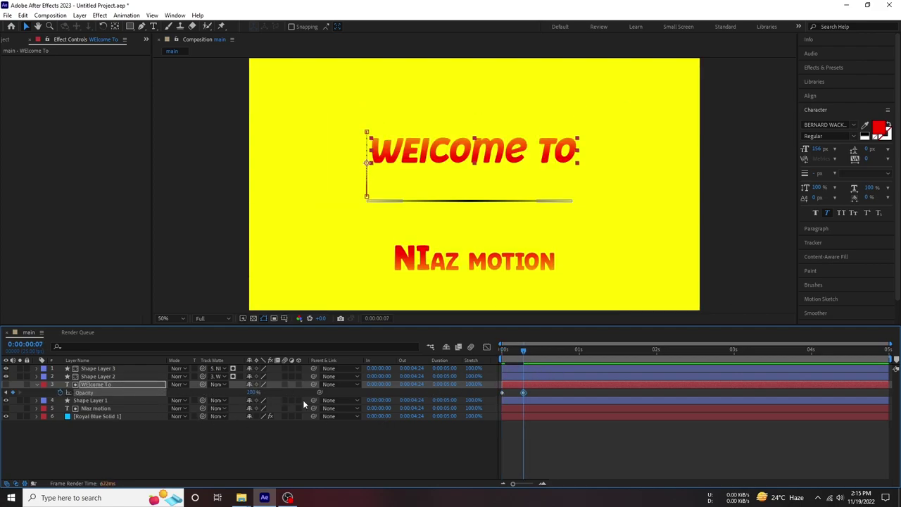
Step: Easy-ease both WElcome To Opacity keyframes, move the ending one to about frame 5, and preview the fade
{"action": "left_click_drag", "start_coordinate": [543, 399], "coordinate": [492, 391]}
{"action": "key", "text": "F9"}
{"action": "key", "text": "space"}
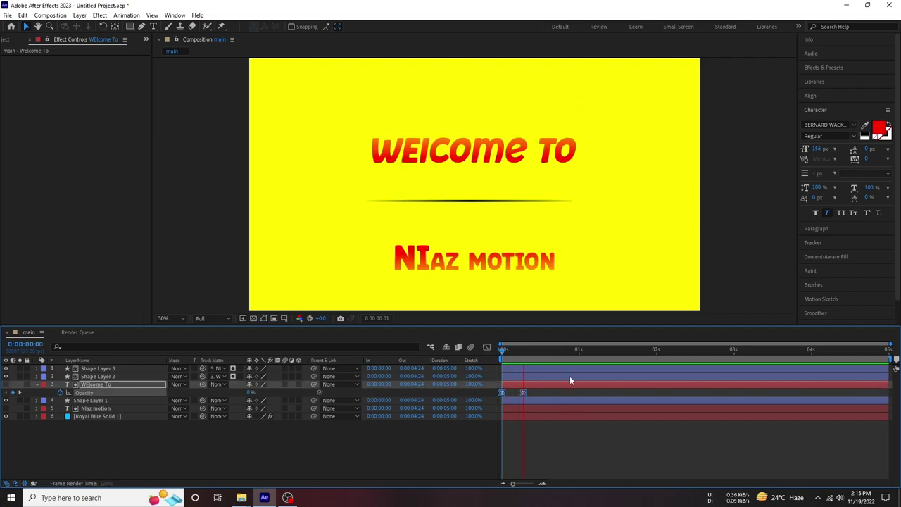
{"action": "left_click", "coordinate": [494, 396]}
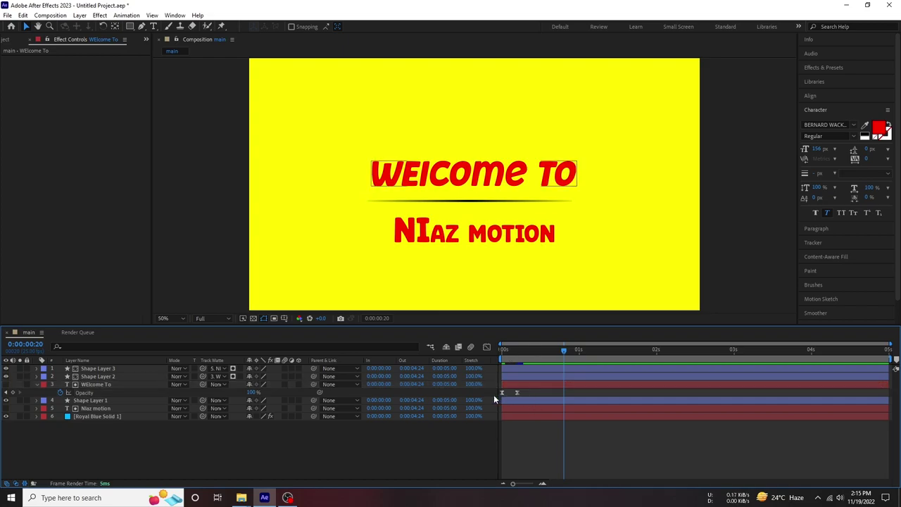
Step: Try to copy the WElcome To Opacity keyframes onto the Niaz motion layer at the first frame and preview the fade
{"action": "left_click", "coordinate": [494, 394]}
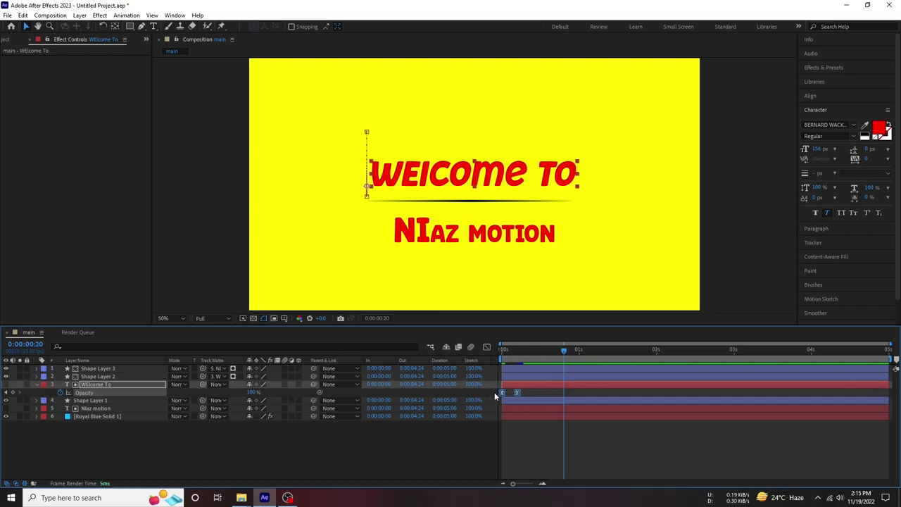
{"action": "left_click", "coordinate": [101, 408]}
{"action": "left_click", "coordinate": [501, 358]}
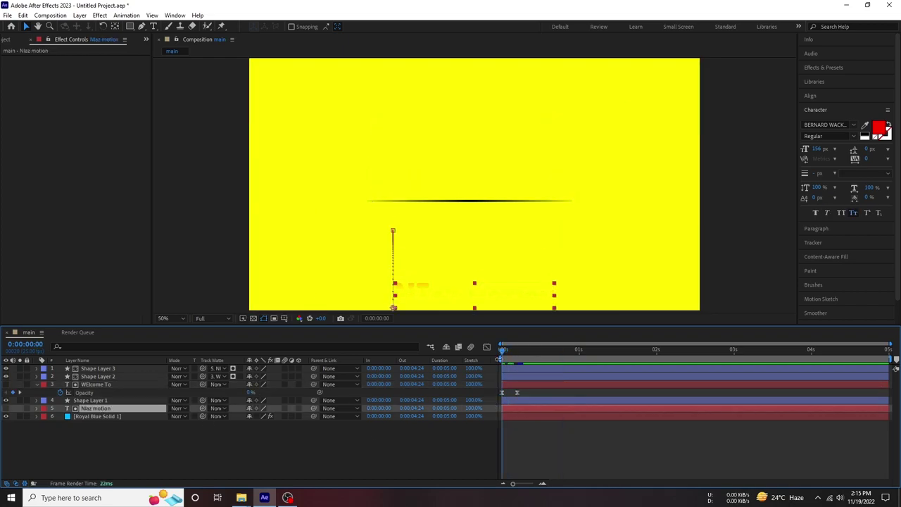
{"action": "key", "text": "ctrl+v"}
{"action": "key", "text": "space"}
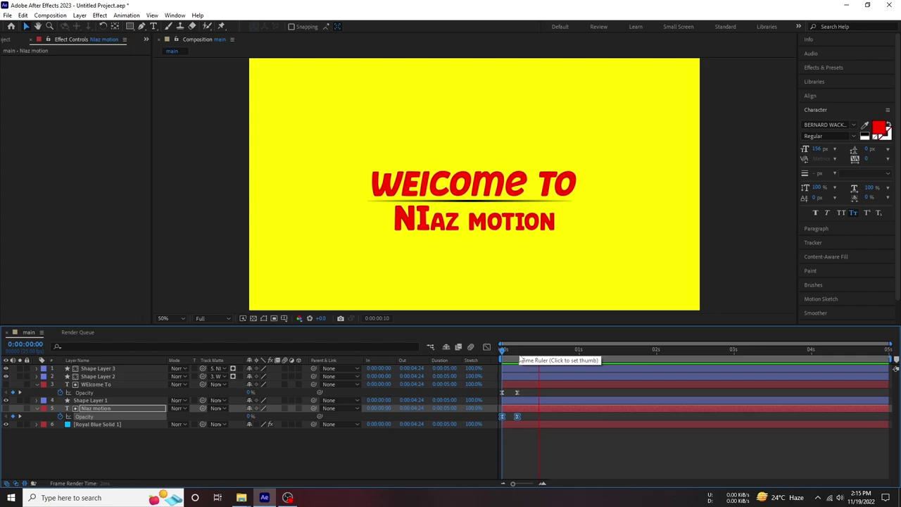
{"action": "left_click_drag", "start_coordinate": [511, 355], "coordinate": [488, 330]}
{"action": "key", "text": "space"}
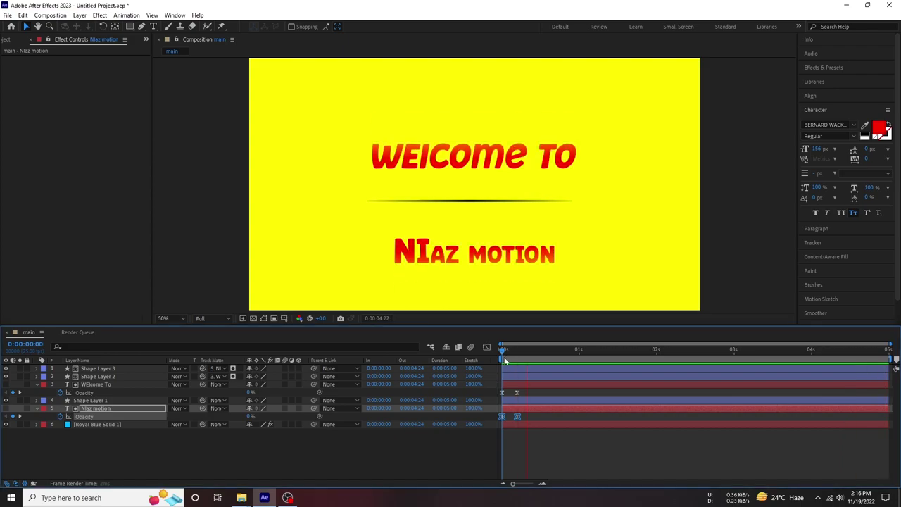
Step: Reveal the keyframed properties of all layers in the timeline
{"action": "left_click", "coordinate": [468, 451]}
{"action": "key", "text": "u"}
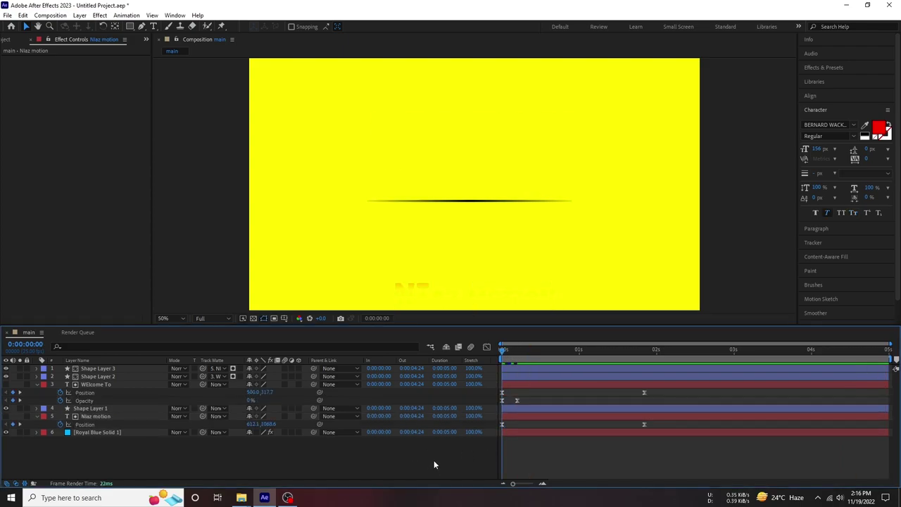
{"action": "key", "text": "u"}
{"action": "key", "text": "u"}
{"action": "key", "text": "u"}
{"action": "key", "text": "u"}
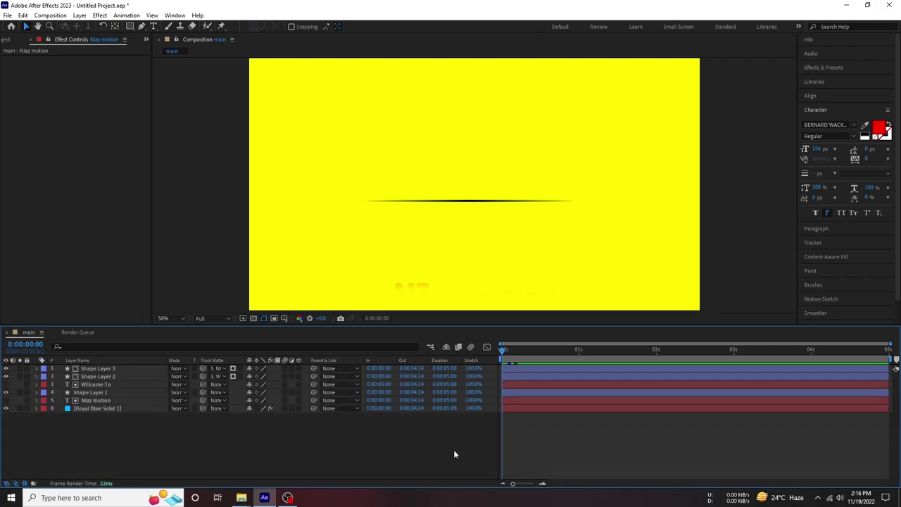
Step: Copy the WElcome To layer's two Opacity keyframes and paste them onto the Niaz motion layer at the first frame
{"action": "left_click_drag", "start_coordinate": [538, 397], "coordinate": [498, 402]}
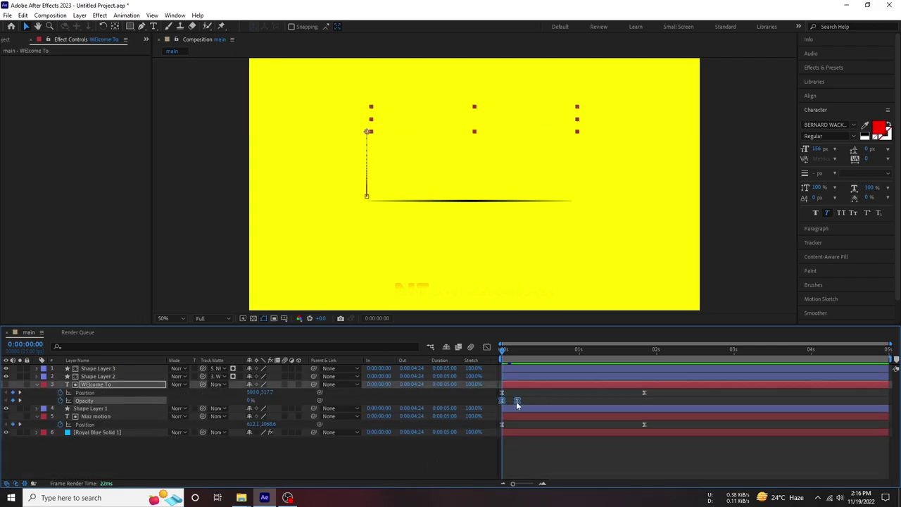
{"action": "left_click", "coordinate": [99, 417]}
{"action": "key", "text": "t"}
{"action": "left_click_drag", "start_coordinate": [524, 401], "coordinate": [493, 400]}
{"action": "key", "text": "ctrl+c"}
{"action": "left_click", "coordinate": [509, 417]}
{"action": "key", "text": "ctrl+v"}
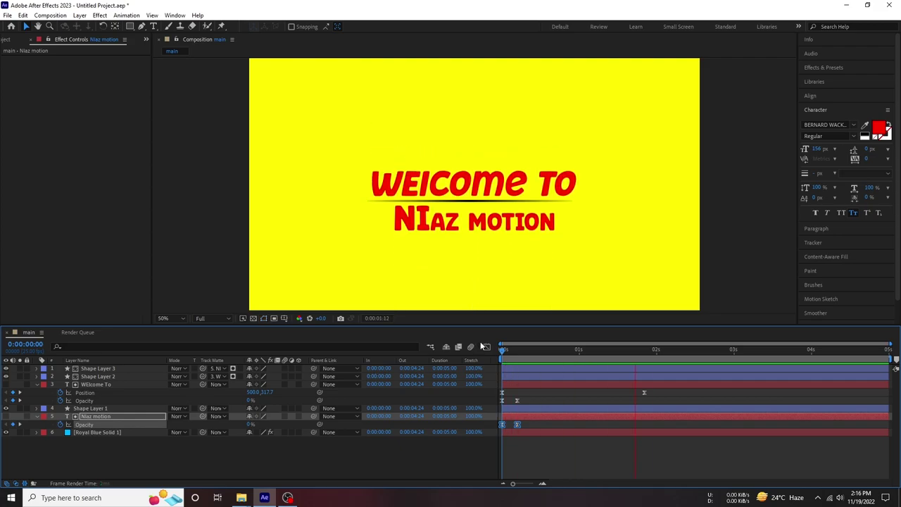
Step: Collapse both text layers' properties and preview the combined slide and fade animation
{"action": "left_click", "coordinate": [37, 386]}
{"action": "left_click", "coordinate": [37, 401]}
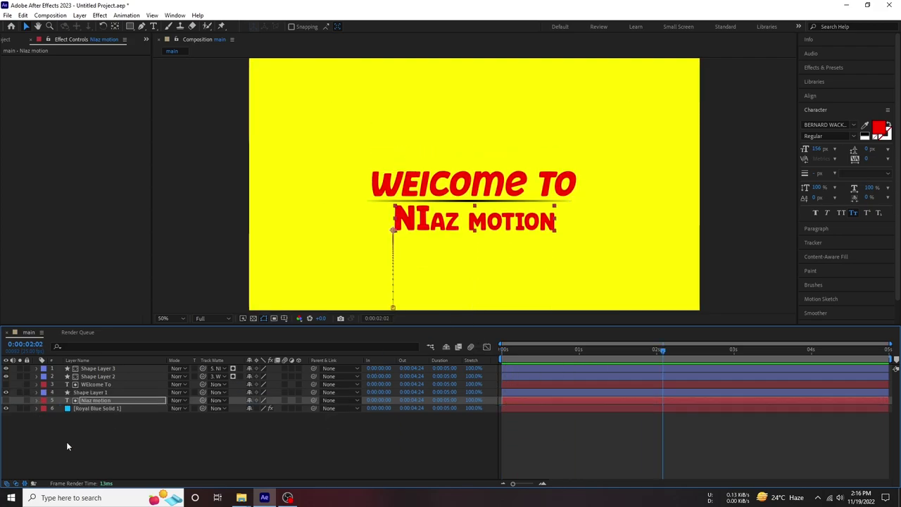
{"action": "left_click", "coordinate": [56, 437]}
{"action": "key", "text": "space"}
{"action": "left_click", "coordinate": [565, 356]}
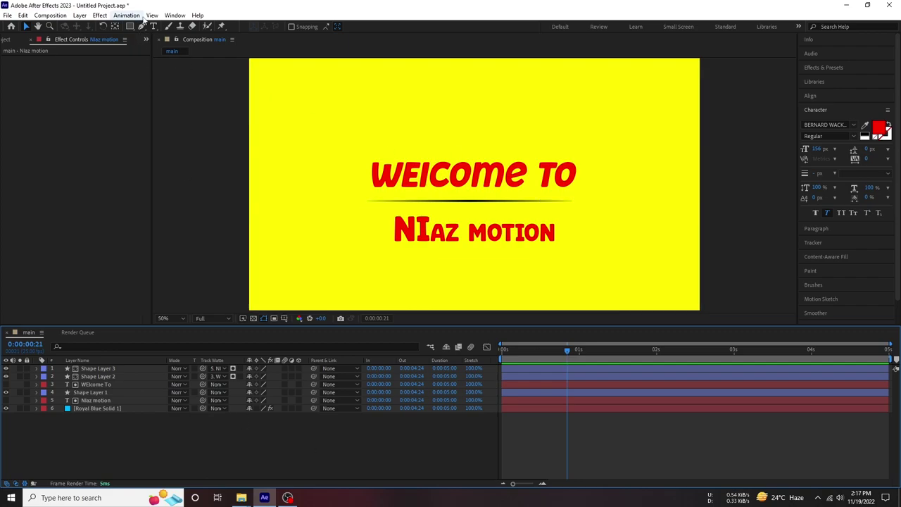
Step: Open the Animation Composer 3 panel and select the divider bar on Shape Layer 1
{"action": "left_click", "coordinate": [174, 15]}
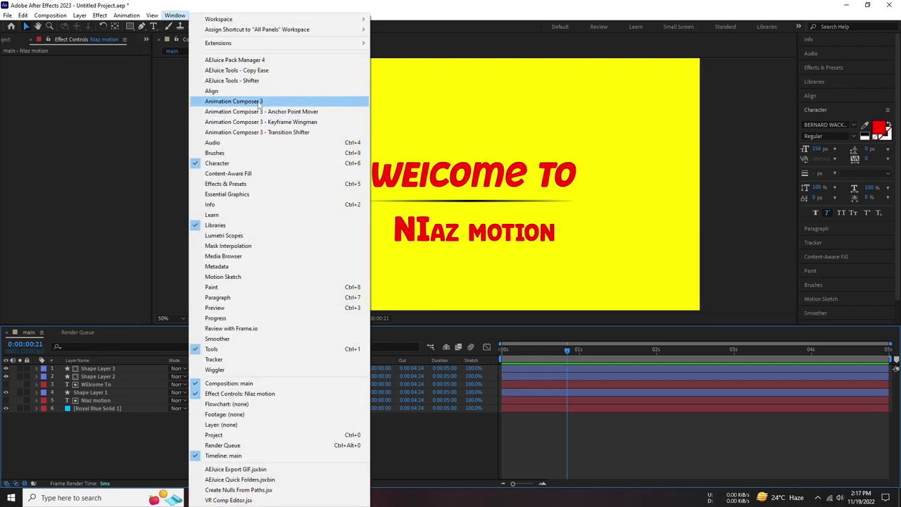
{"action": "left_click", "coordinate": [211, 104]}
{"action": "left_click", "coordinate": [106, 393]}
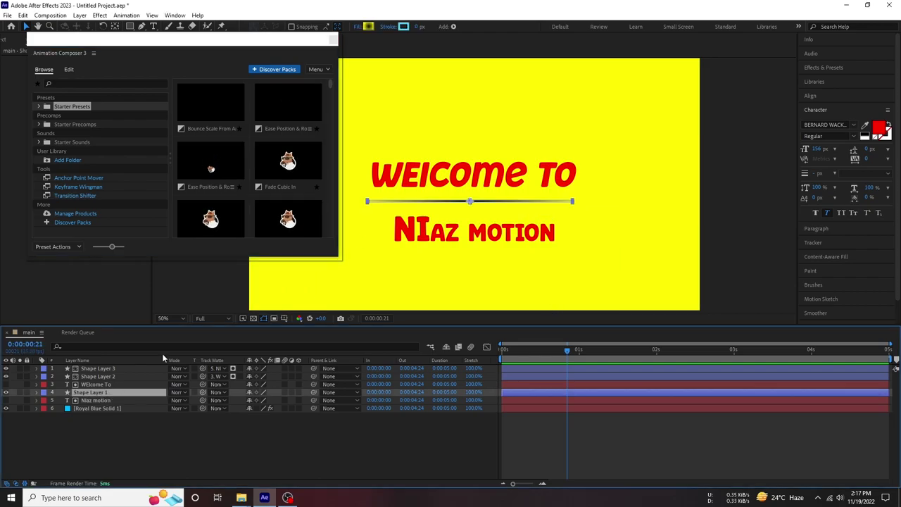
Step: Try the Ease Rotate From Front transition-in preset on Shape Layer 1, preview it, and undo it
{"action": "left_click", "coordinate": [204, 156]}
{"action": "left_click", "coordinate": [286, 107]}
{"action": "scroll", "coordinate": [217, 205], "scroll_direction": "down", "scroll_amount": 2}
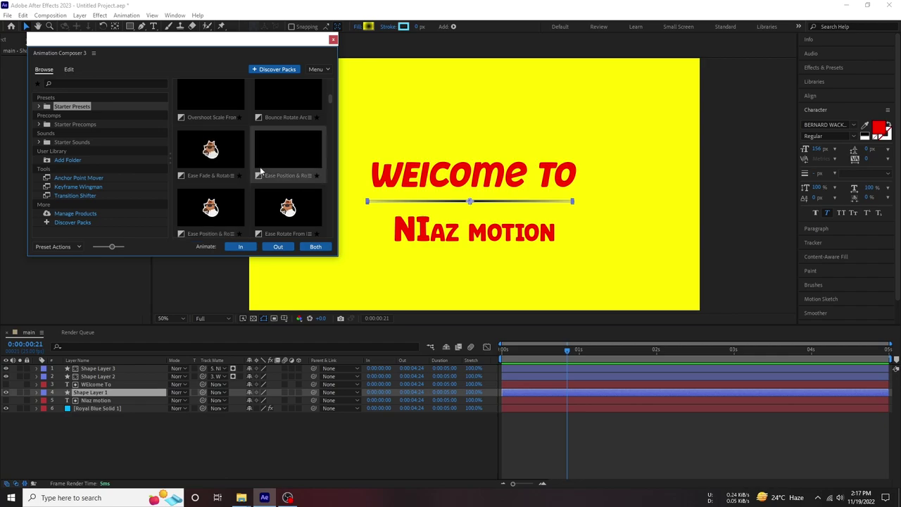
{"action": "scroll", "coordinate": [231, 203], "scroll_direction": "down", "scroll_amount": 3}
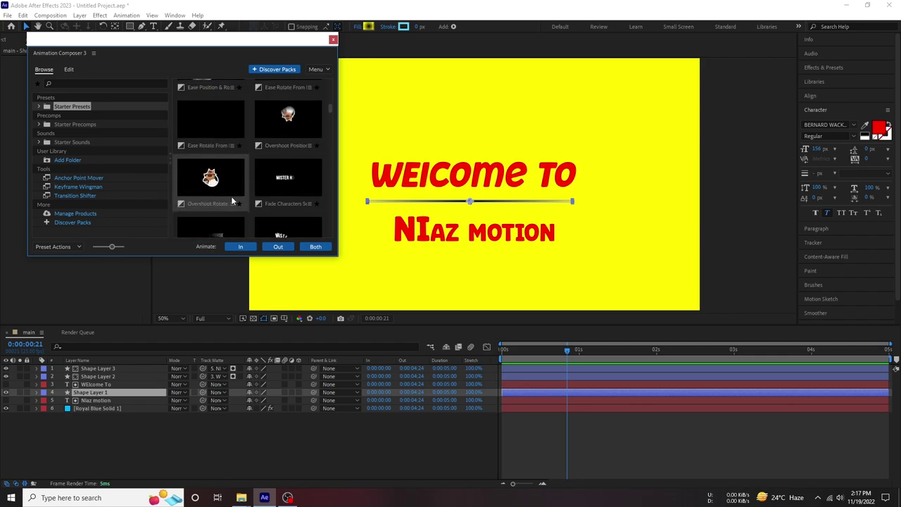
{"action": "left_click", "coordinate": [217, 122]}
{"action": "double_click", "coordinate": [235, 162]}
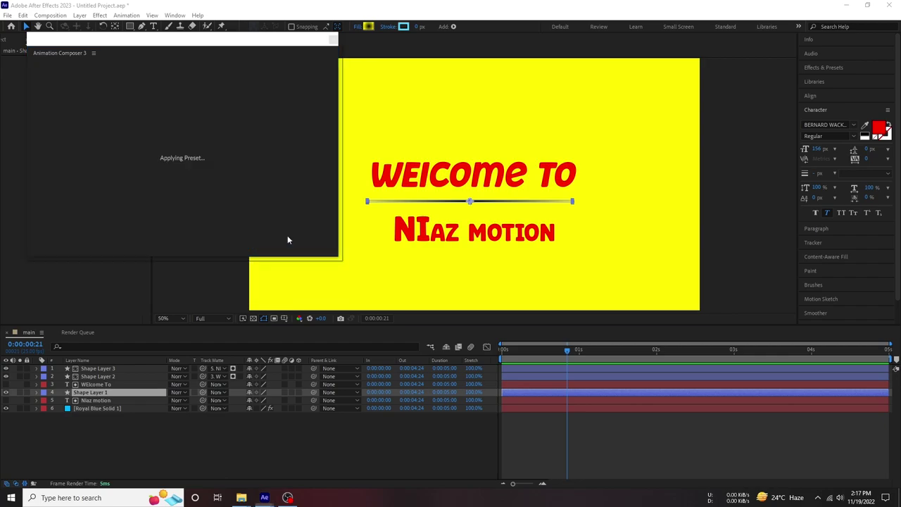
{"action": "left_click", "coordinate": [504, 285]}
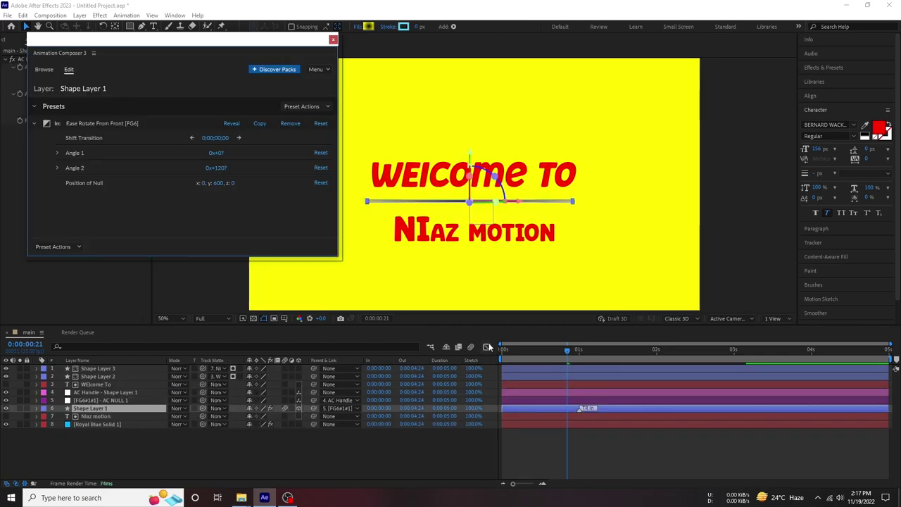
{"action": "key", "text": "space"}
{"action": "key", "text": "ctrl+z"}
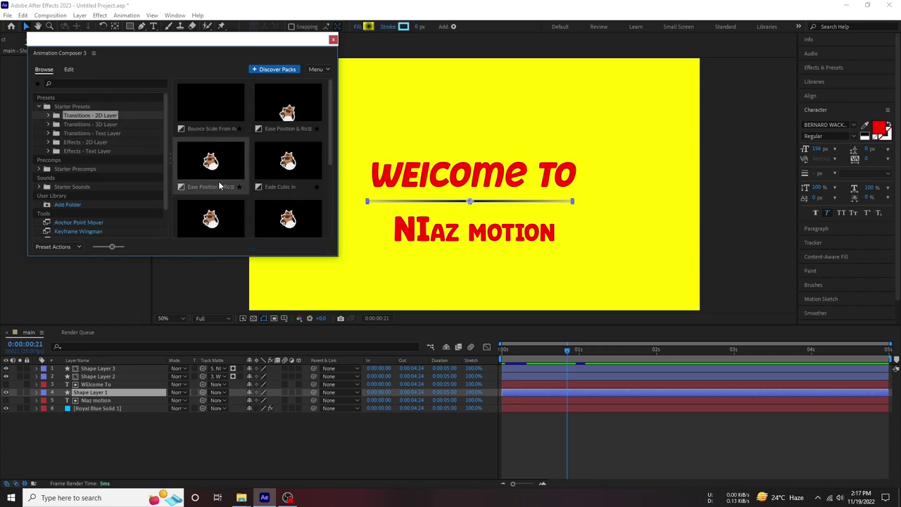
Step: Apply the Left variant of the Overshoot Position & Rotate preset as an In transition to Shape Layer 1
{"action": "left_click", "coordinate": [210, 159]}
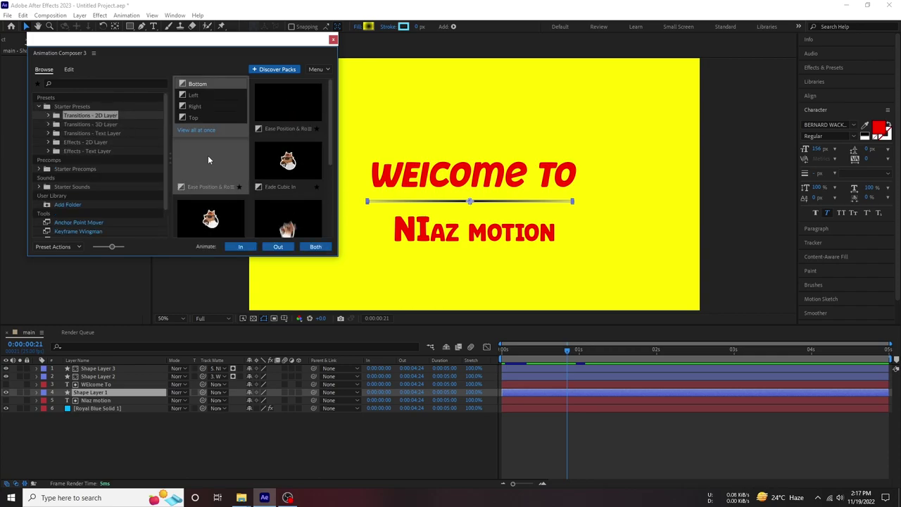
{"action": "left_click", "coordinate": [193, 118]}
{"action": "left_click", "coordinate": [289, 161]}
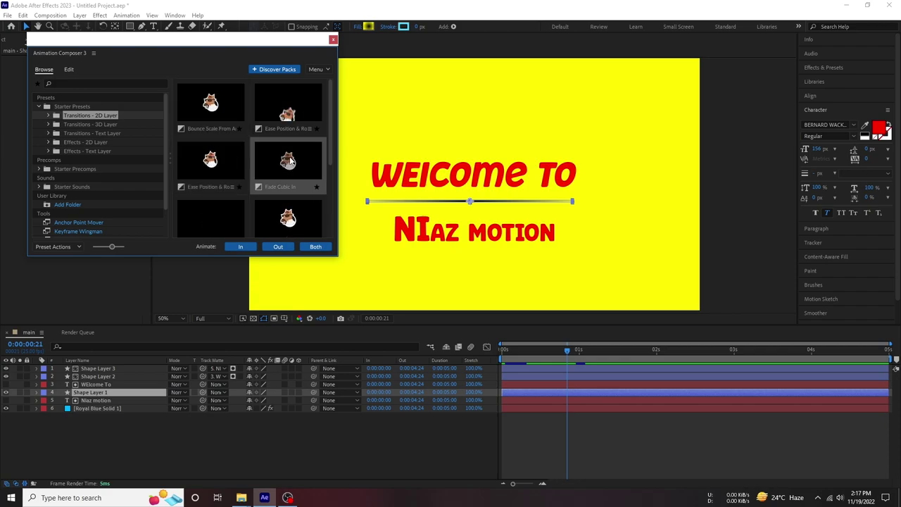
{"action": "left_click", "coordinate": [296, 212]}
{"action": "left_click", "coordinate": [282, 149]}
{"action": "left_click", "coordinate": [283, 139]}
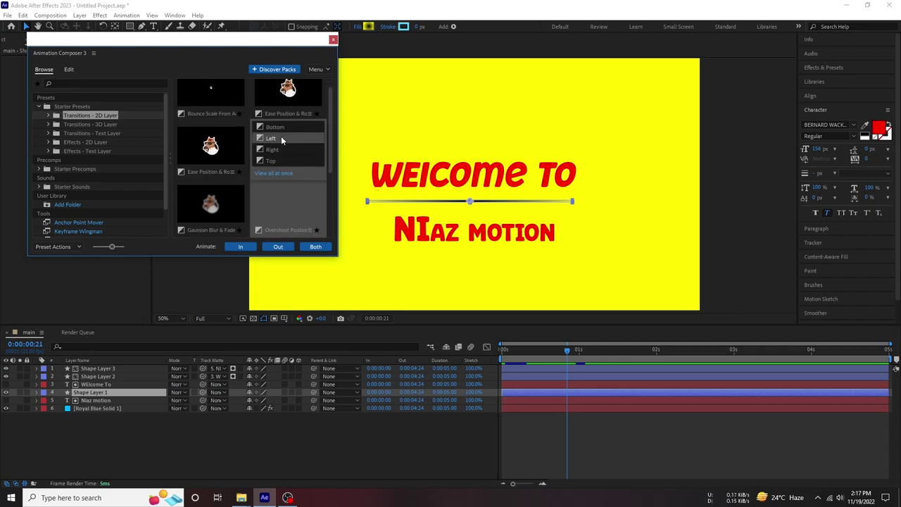
{"action": "left_click_drag", "start_coordinate": [568, 351], "coordinate": [496, 358]}
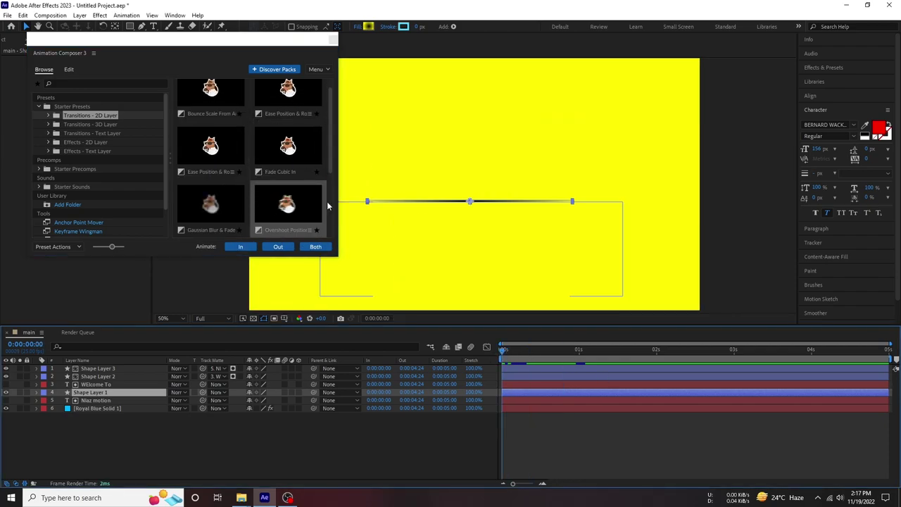
{"action": "mouse_move", "coordinate": [283, 147]}
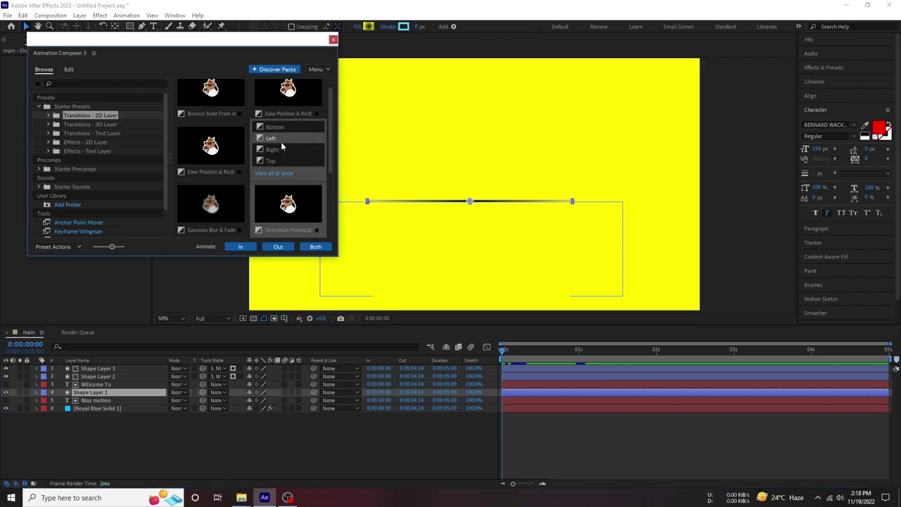
{"action": "left_click", "coordinate": [244, 247]}
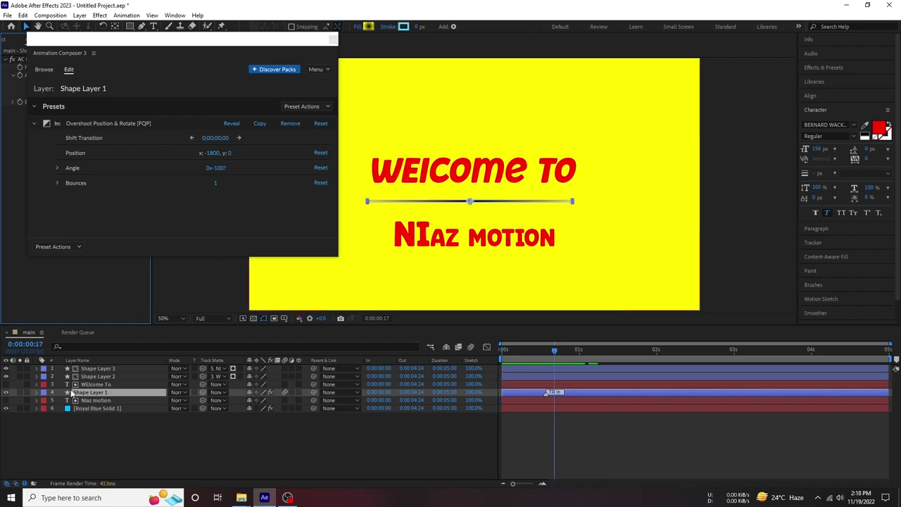
Step: Select the WElcome To text layer and browse the Transitions - Text Layer starter presets
{"action": "left_click", "coordinate": [92, 385]}
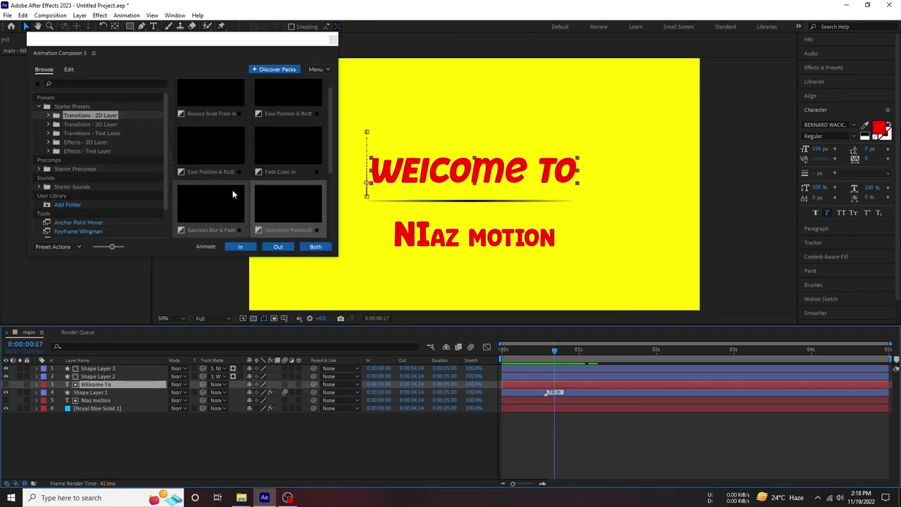
{"action": "scroll", "coordinate": [290, 200], "scroll_direction": "down", "scroll_amount": 1}
{"action": "left_click", "coordinate": [92, 124]}
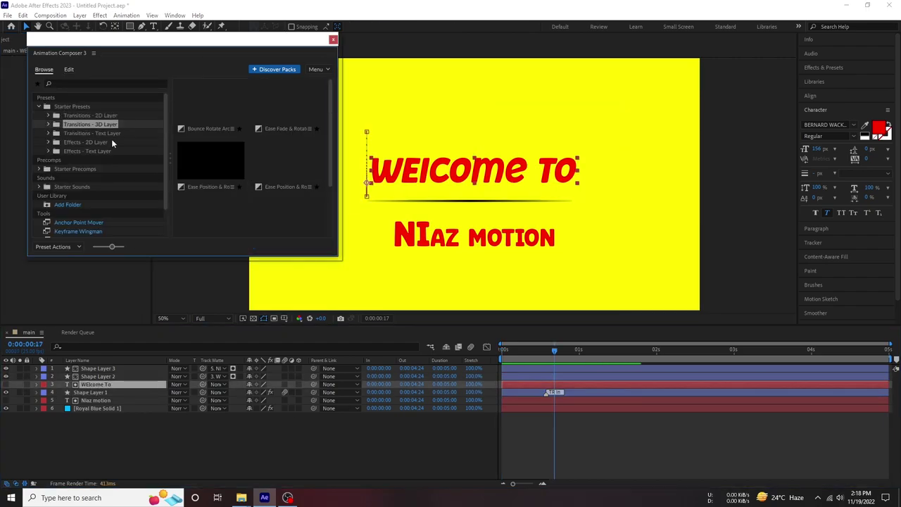
{"action": "left_click", "coordinate": [111, 136]}
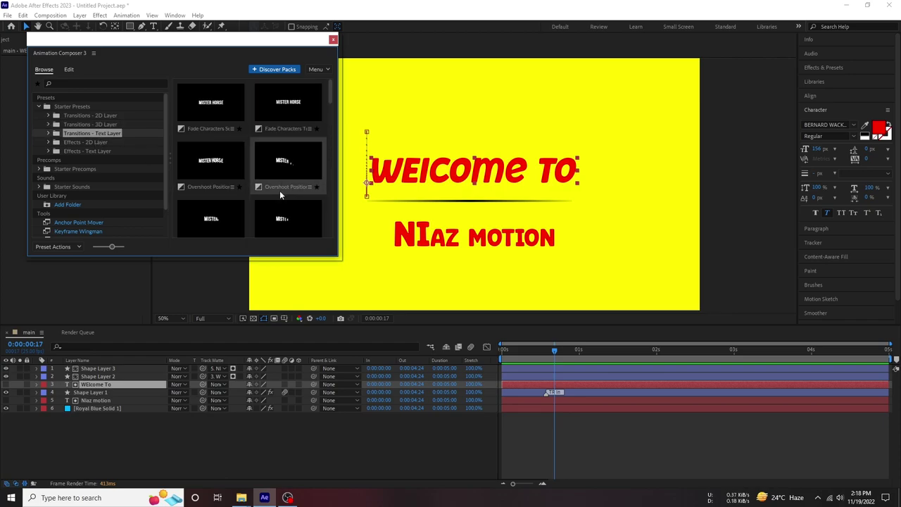
Step: Apply the Top variant of the Position & Rotate & Scale Characters From Start preset as an In transition to the WElcome To layer
{"action": "left_click", "coordinate": [195, 97]}
{"action": "scroll", "coordinate": [286, 150], "scroll_direction": "down", "scroll_amount": 1}
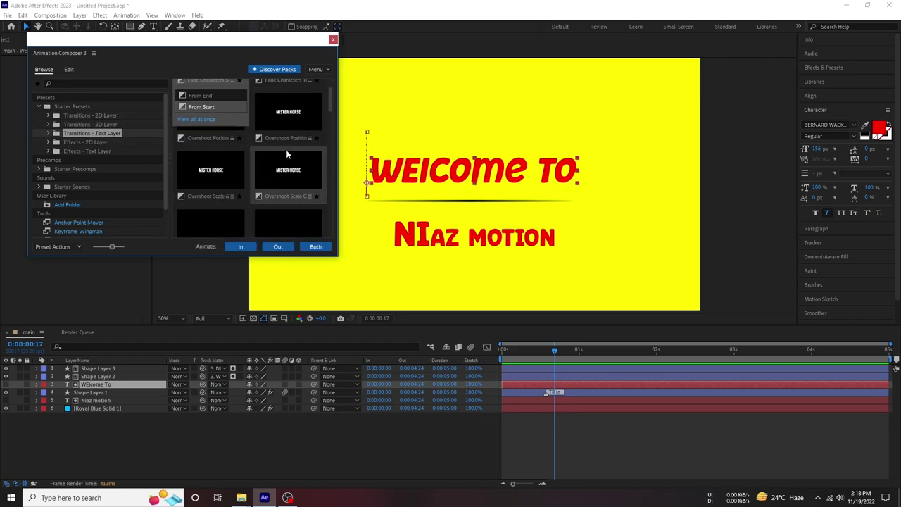
{"action": "scroll", "coordinate": [286, 150], "scroll_direction": "down", "scroll_amount": 2}
{"action": "left_click", "coordinate": [225, 134]}
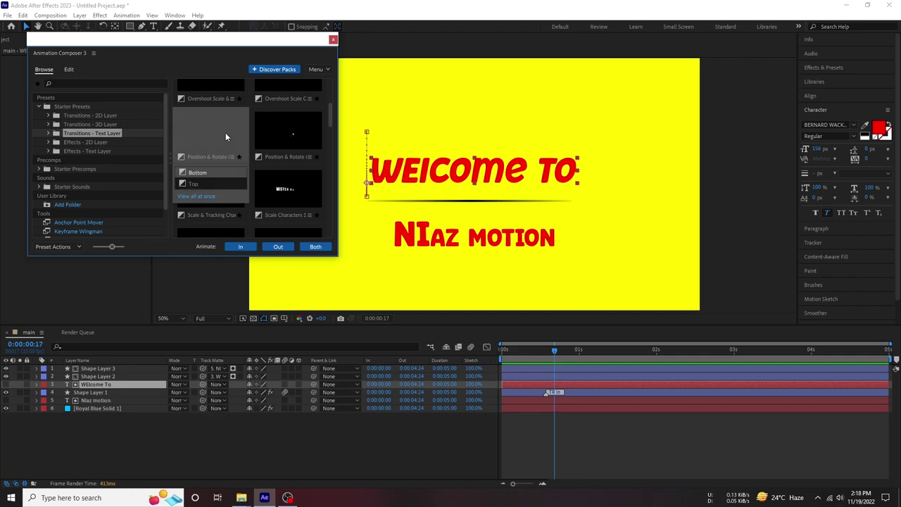
{"action": "left_click", "coordinate": [195, 184]}
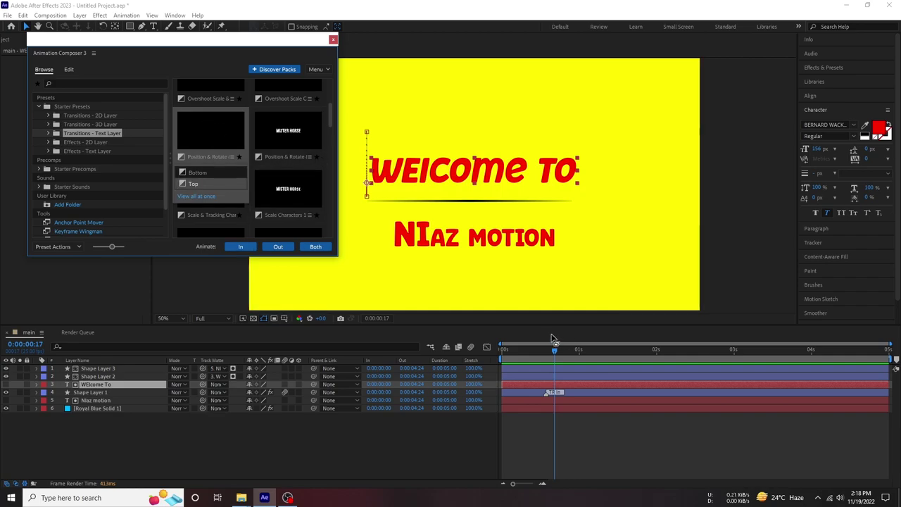
{"action": "left_click", "coordinate": [240, 247]}
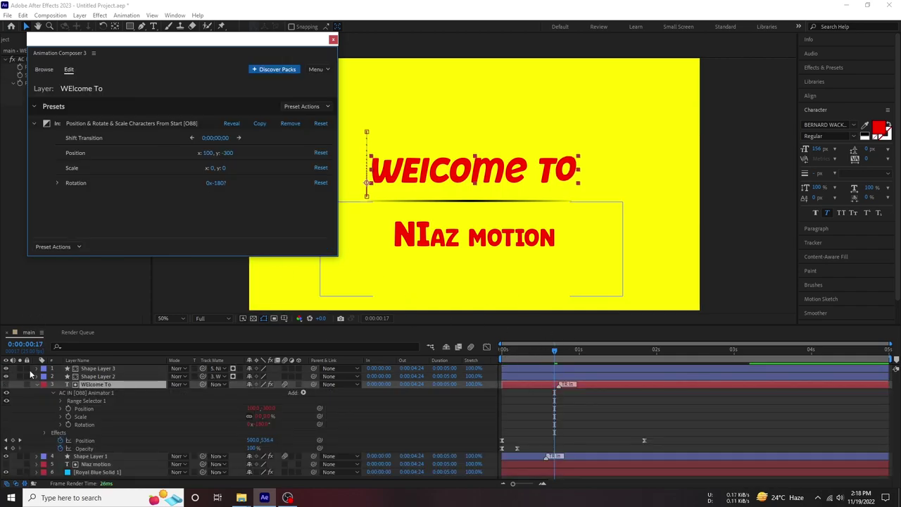
Step: Collapse the WElcome To layer's properties and preview its character animation together with the divider bar
{"action": "left_click", "coordinate": [37, 385]}
{"action": "left_click_drag", "start_coordinate": [520, 352], "coordinate": [557, 353]}
{"action": "key", "text": "space"}
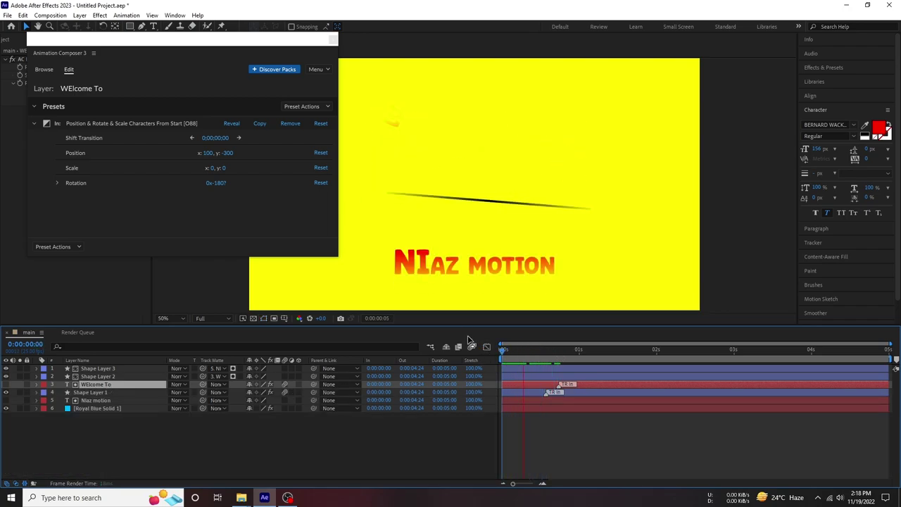
Step: Apply the Bottom-Left variant of the second Position & Rotate text preset as an In transition to the Niaz motion layer
{"action": "left_click", "coordinate": [40, 70]}
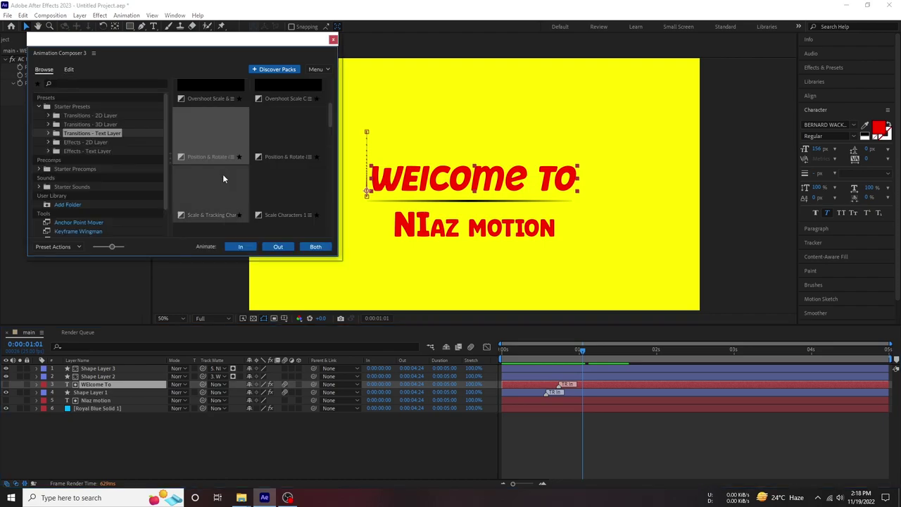
{"action": "left_click", "coordinate": [516, 400]}
{"action": "left_click", "coordinate": [392, 176]}
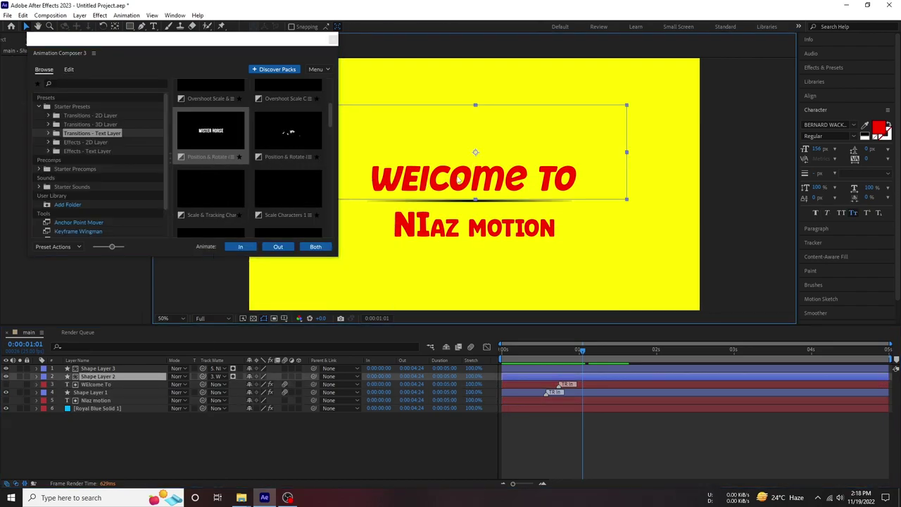
{"action": "left_click", "coordinate": [285, 129]}
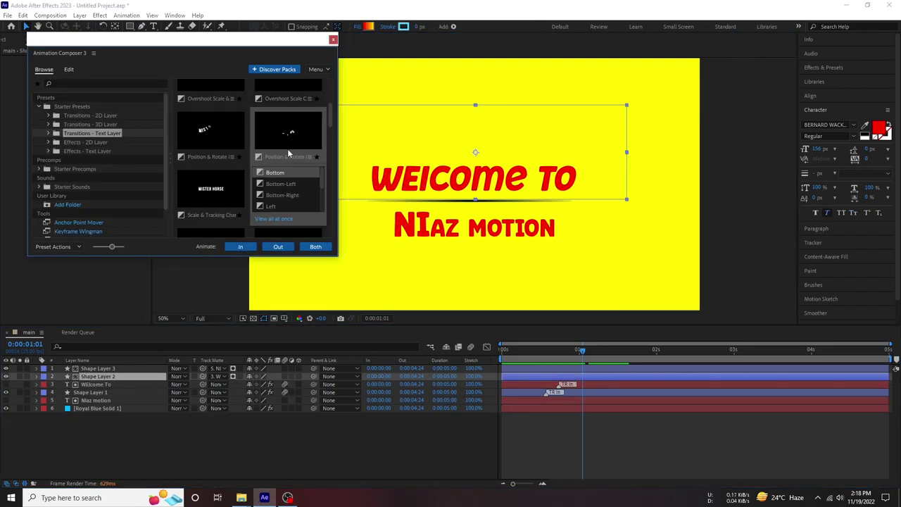
{"action": "mouse_move", "coordinate": [216, 158]}
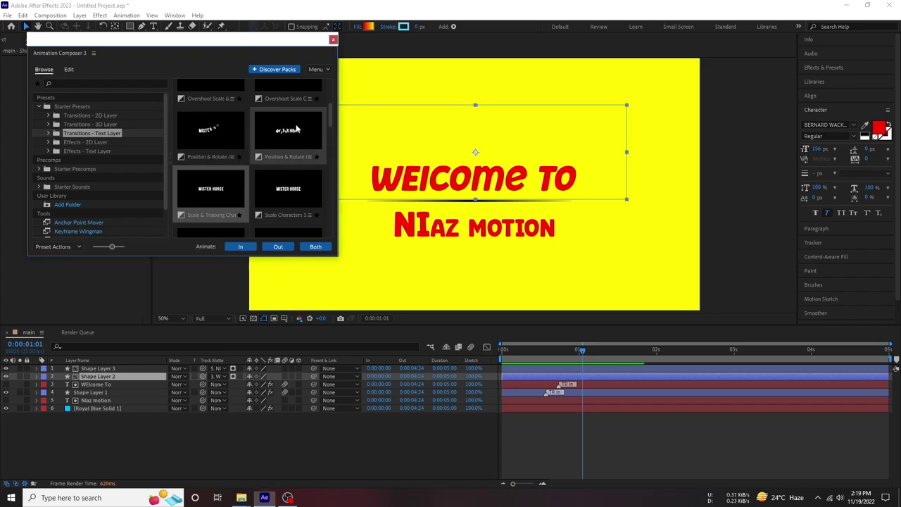
{"action": "mouse_move", "coordinate": [285, 155]}
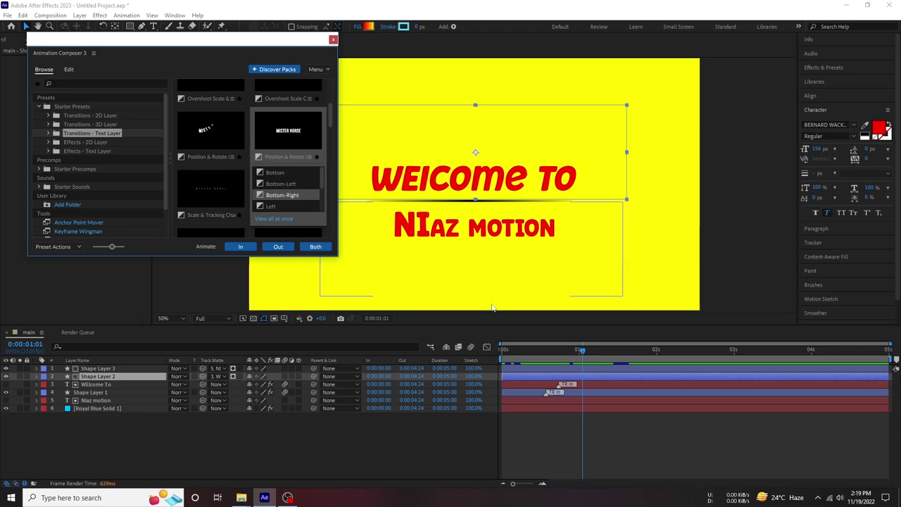
{"action": "left_click", "coordinate": [143, 401]}
{"action": "left_click", "coordinate": [554, 350]}
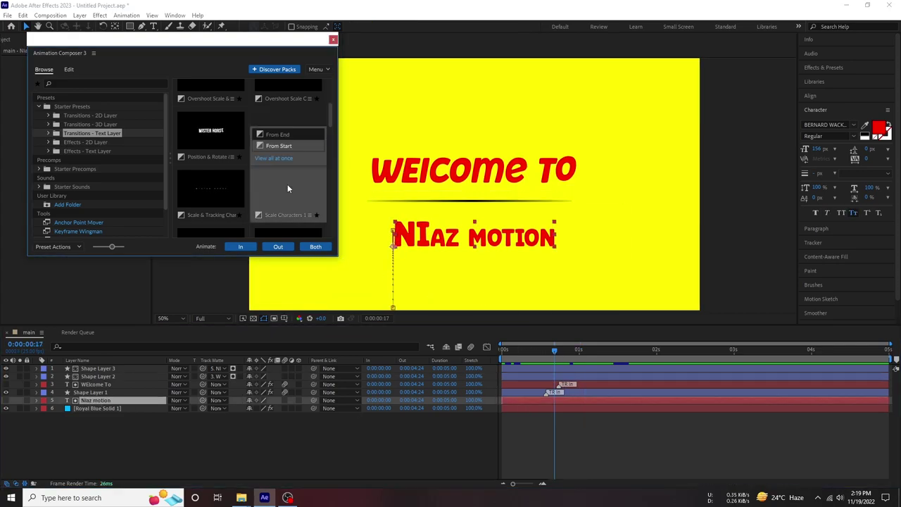
{"action": "mouse_move", "coordinate": [294, 140]}
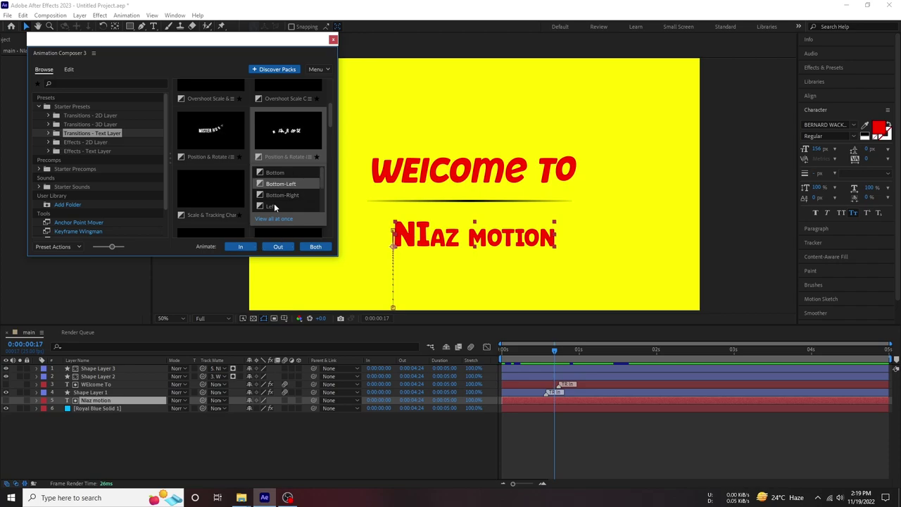
{"action": "left_click", "coordinate": [243, 248]}
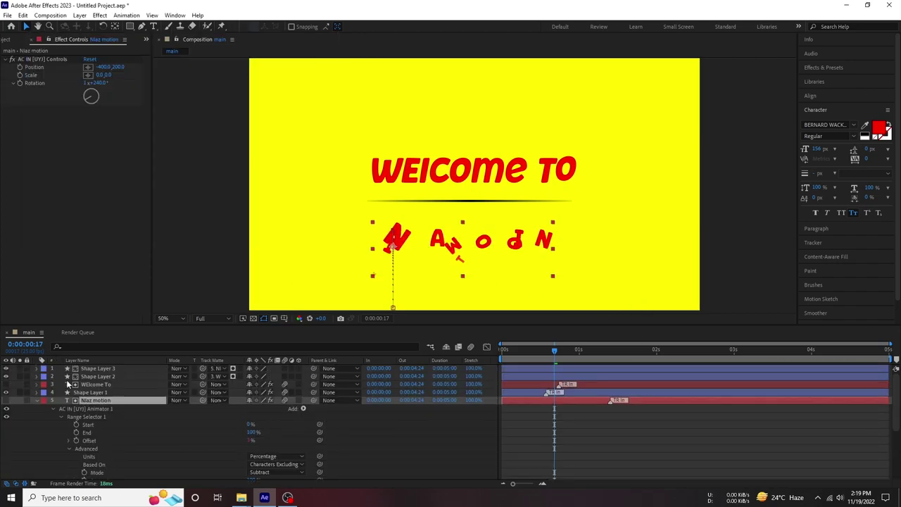
Step: Collapse the Niaz motion layer, set the preview resolution to Quarter, and play and scrub through the animation
{"action": "left_click", "coordinate": [37, 401]}
{"action": "left_click", "coordinate": [205, 318]}
{"action": "left_click", "coordinate": [211, 372]}
{"action": "key", "text": "space"}
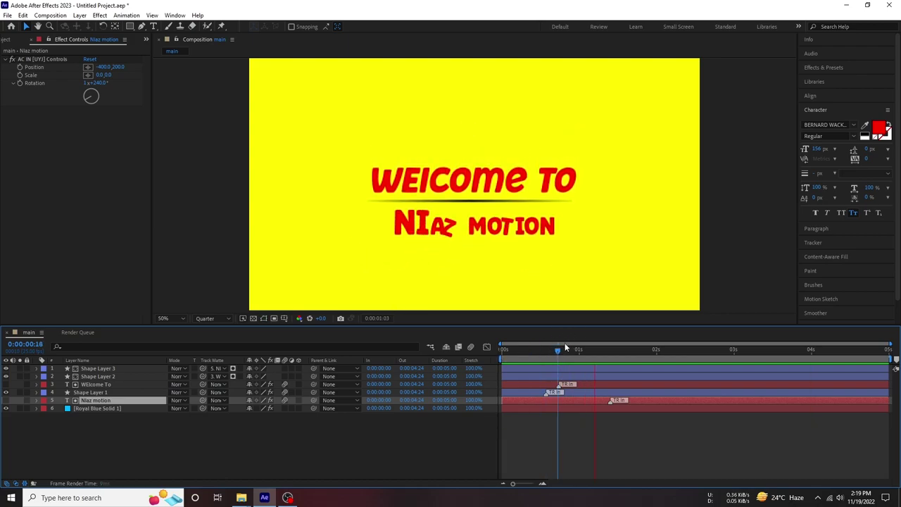
{"action": "key", "text": "space"}
{"action": "left_click_drag", "start_coordinate": [539, 355], "coordinate": [520, 354]}
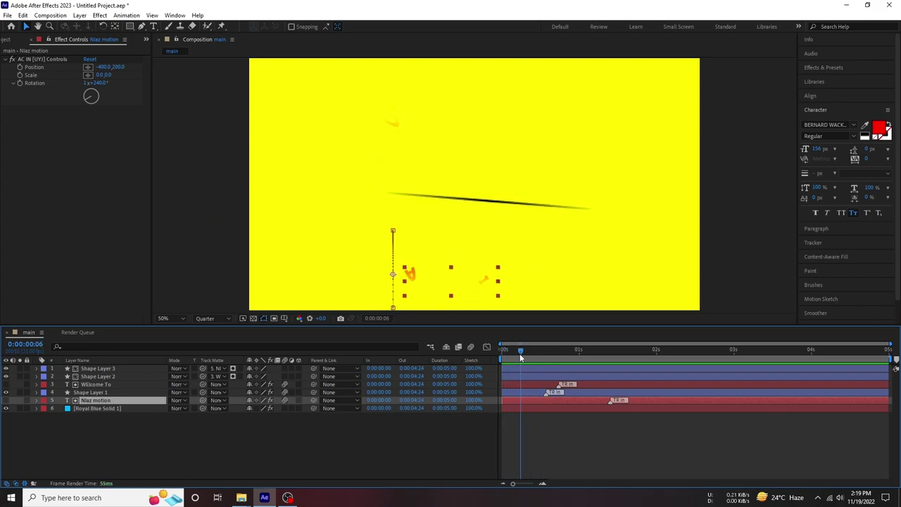
Step: Retime the In transition markers, moving Shape Layer 1's slightly later and aligning Niaz motion's with the WElcome To marker
{"action": "left_click", "coordinate": [92, 394]}
{"action": "mouse_move", "coordinate": [547, 392]}
{"action": "left_mouse_down"}
{"action": "mouse_move", "coordinate": [571, 392]}
{"action": "mouse_move", "coordinate": [560, 402]}
{"action": "left_mouse_up"}
{"action": "key", "text": "space"}
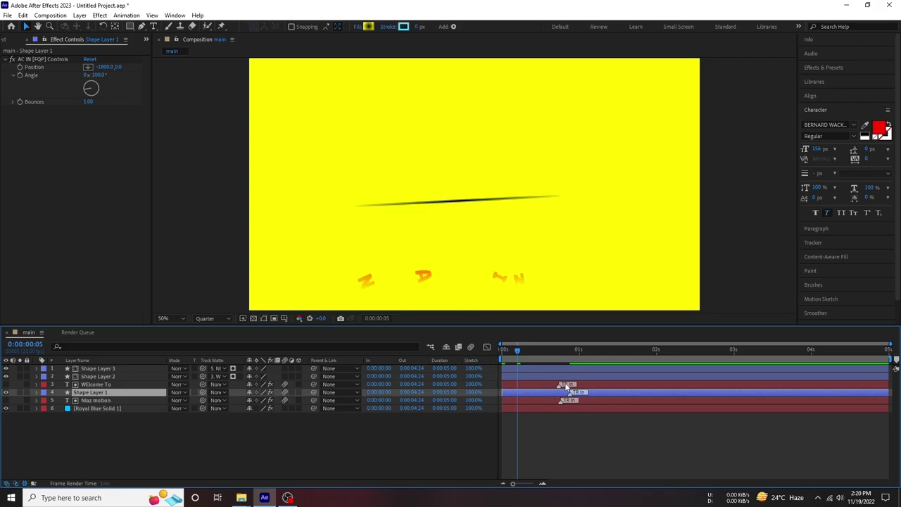
Step: Preview the retimed title animation from the first frame and raise the preview resolution to Full
{"action": "left_click_drag", "start_coordinate": [517, 353], "coordinate": [502, 352]}
{"action": "key", "text": "space"}
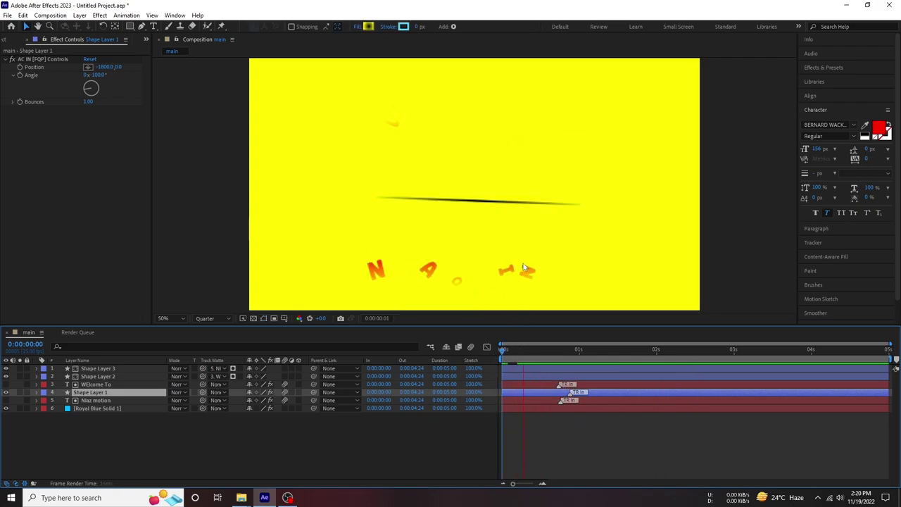
{"action": "left_click", "coordinate": [504, 351]}
{"action": "key", "text": "space"}
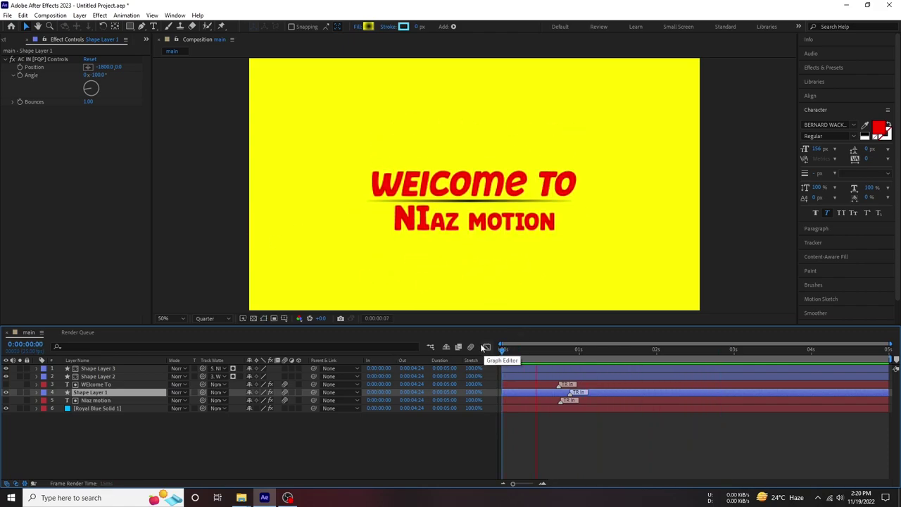
{"action": "left_click", "coordinate": [213, 319]}
{"action": "left_click", "coordinate": [215, 338]}
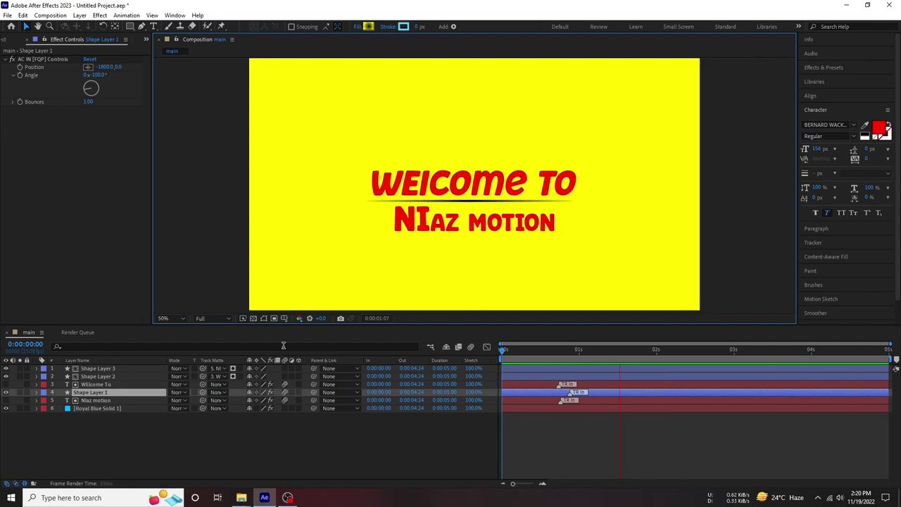
{"action": "key", "text": "space"}
{"action": "left_click", "coordinate": [374, 452]}
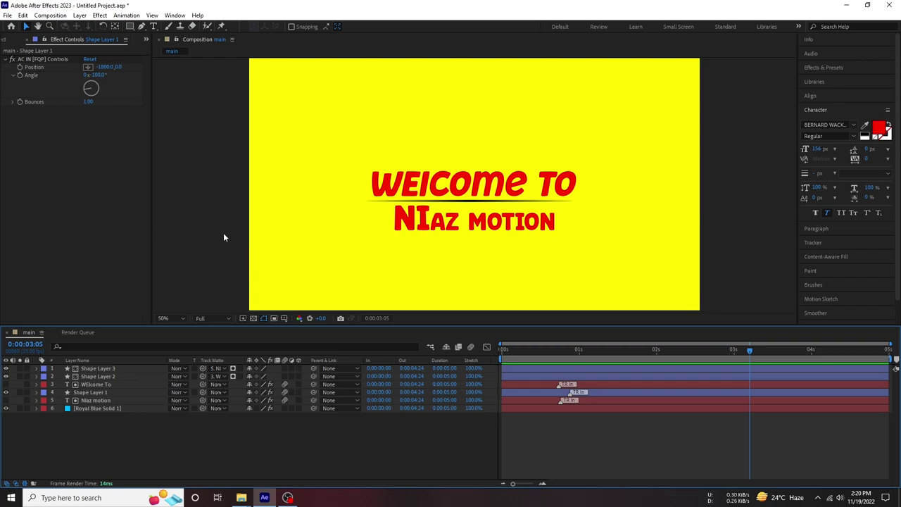
Step: Activate the Rectangle tool and change its fill type to Solid Color
{"action": "left_click", "coordinate": [129, 26]}
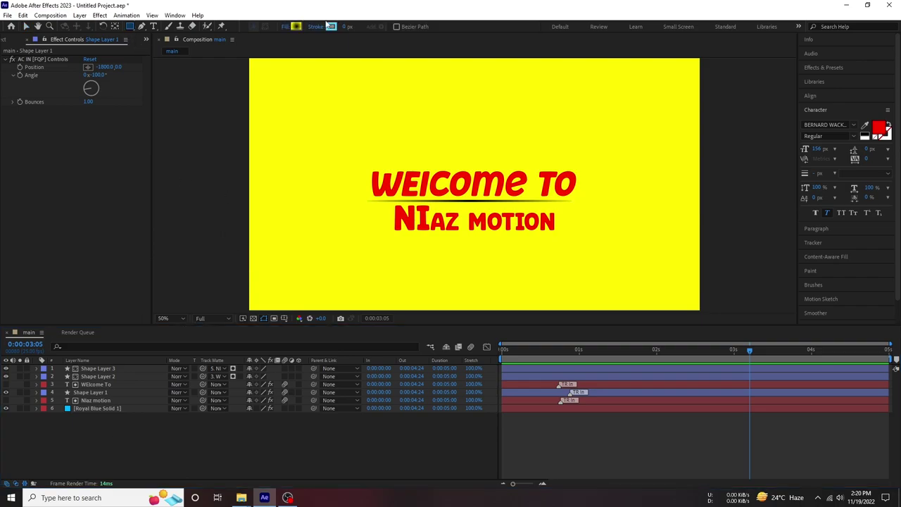
{"action": "left_click", "coordinate": [296, 26]}
{"action": "left_click", "coordinate": [611, 262]}
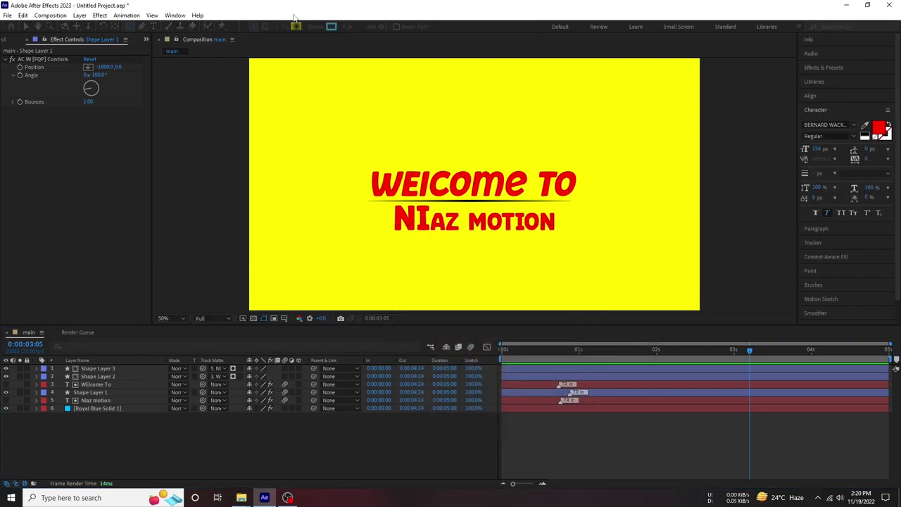
{"action": "left_click", "coordinate": [290, 26]}
{"action": "left_click", "coordinate": [415, 222]}
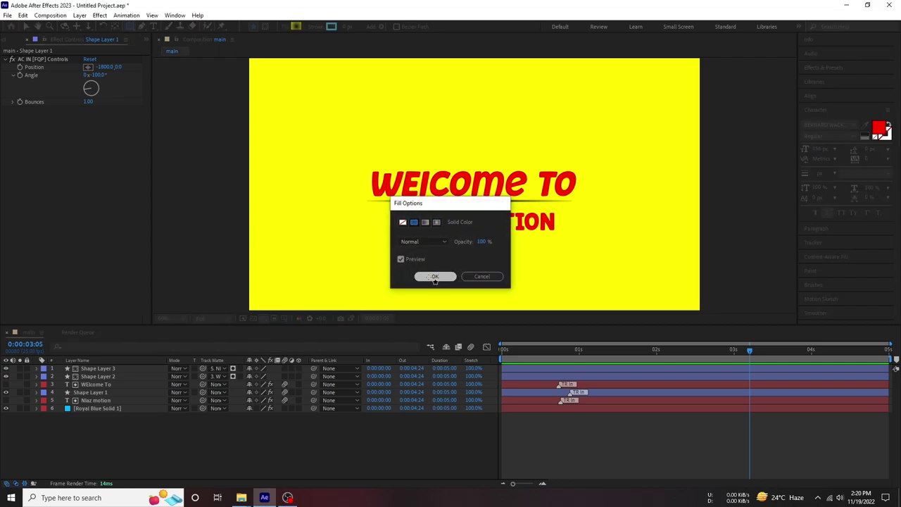
{"action": "left_click", "coordinate": [435, 276]}
Step: Set the rectangle's fill colour to the yellow of the composition background
{"action": "left_click", "coordinate": [296, 26]}
{"action": "left_click", "coordinate": [798, 348]}
{"action": "left_click", "coordinate": [327, 203]}
{"action": "left_click", "coordinate": [813, 302]}
Step: Draw a yellow rectangle covering the left half of the composition and extending past its edges, undoing the first attempt
{"action": "mouse_move", "coordinate": [180, 77]}
{"action": "left_mouse_down"}
{"action": "mouse_move", "coordinate": [443, 254]}
{"action": "mouse_move", "coordinate": [459, 268]}
{"action": "mouse_move", "coordinate": [458, 282]}
{"action": "left_mouse_up"}
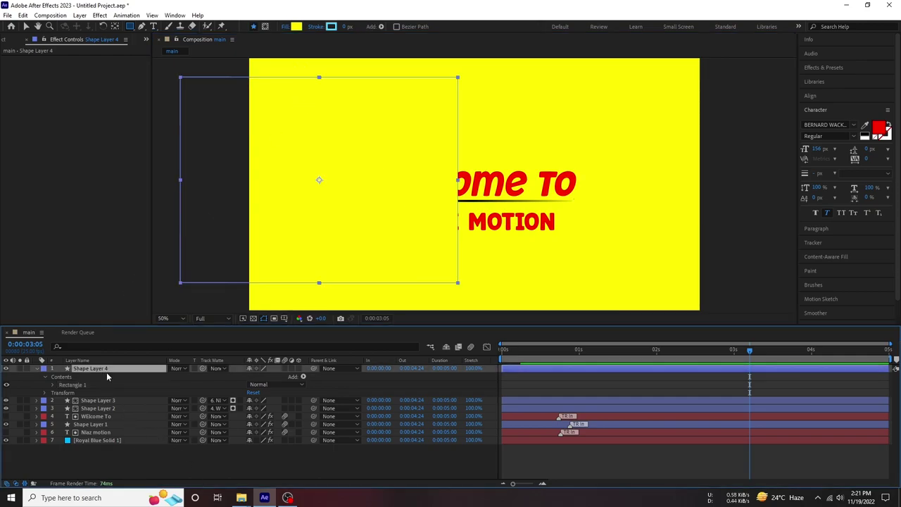
{"action": "key", "text": "ctrl+z"}
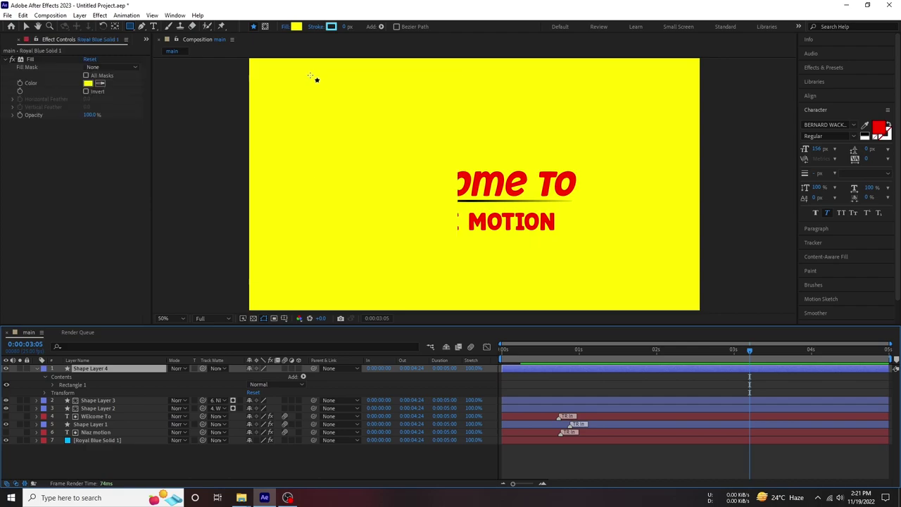
{"action": "scroll", "coordinate": [303, 81], "scroll_direction": "down", "scroll_amount": 2}
{"action": "left_click_drag", "start_coordinate": [295, 78], "coordinate": [471, 253]}
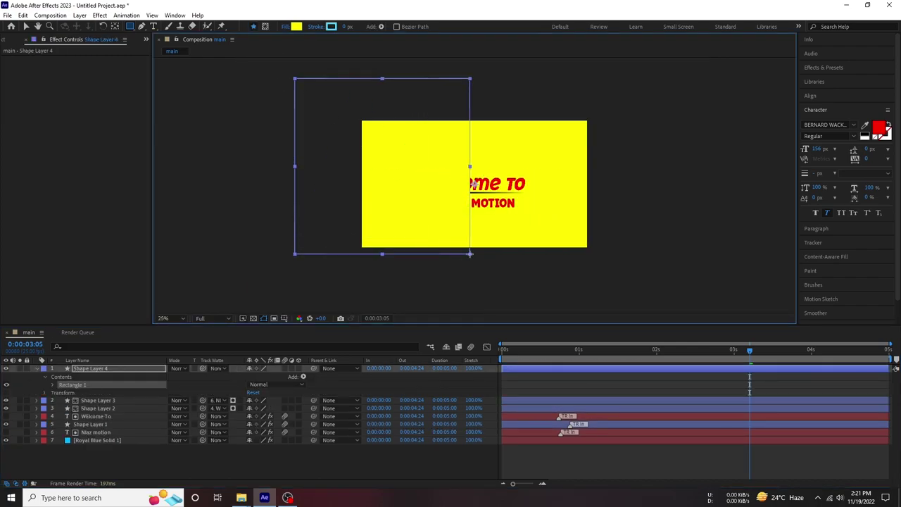
Step: Duplicate Shape Layer 4 and move the copy sideways so it covers the right half of the composition
{"action": "left_click", "coordinate": [92, 375]}
{"action": "left_click", "coordinate": [95, 371]}
{"action": "key", "text": "ctrl+d"}
{"action": "key", "text": "v"}
{"action": "left_click_drag", "start_coordinate": [381, 196], "coordinate": [555, 196]}
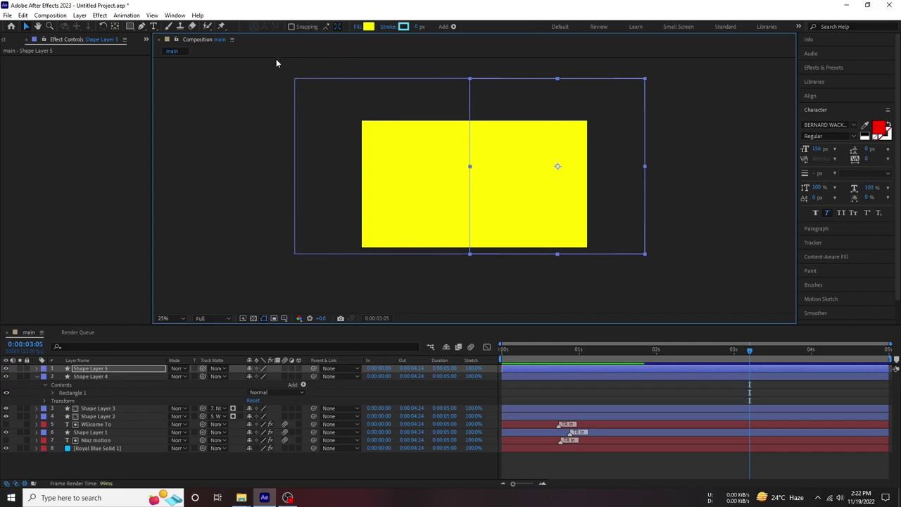
Step: Find the Drop Shadow effect and apply it to Shape Layer 4
{"action": "left_click", "coordinate": [830, 67]}
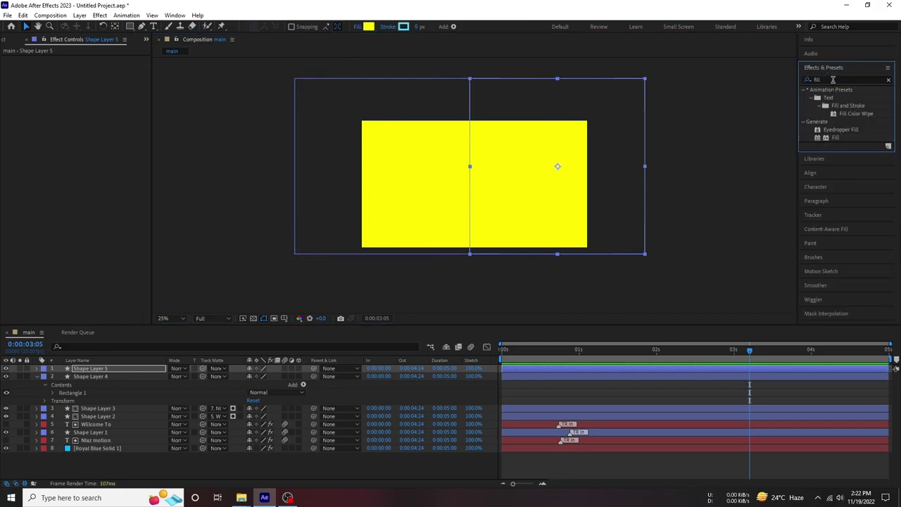
{"action": "left_click", "coordinate": [888, 79]}
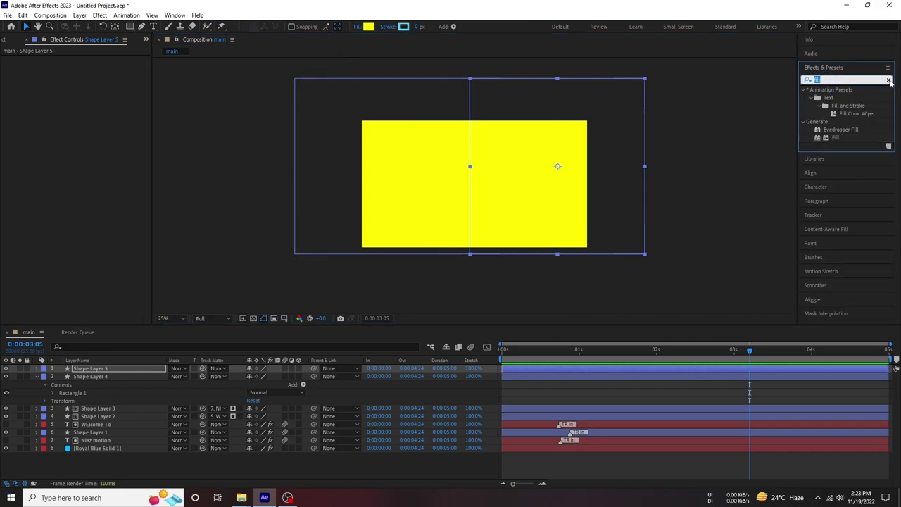
{"action": "type", "text": "drp"}
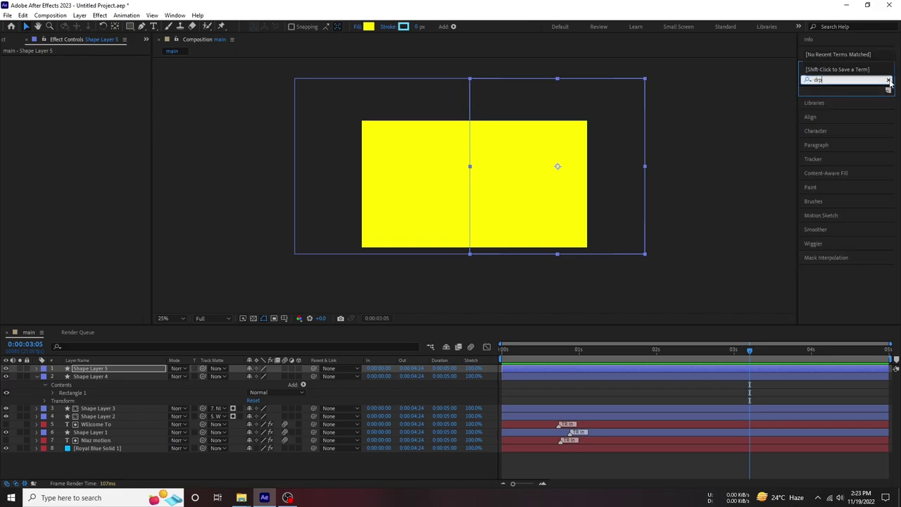
{"action": "left_click", "coordinate": [889, 80]}
{"action": "type", "text": "dro"}
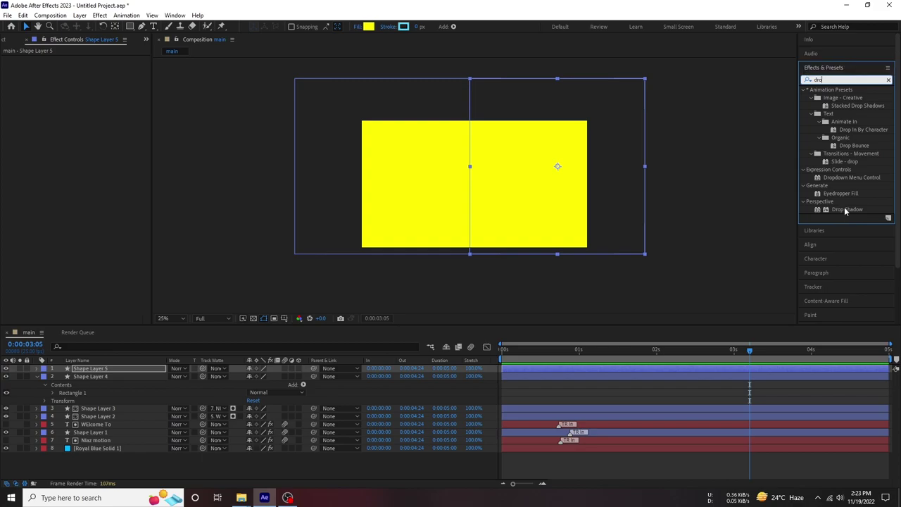
{"action": "left_click_drag", "start_coordinate": [846, 210], "coordinate": [95, 377]}
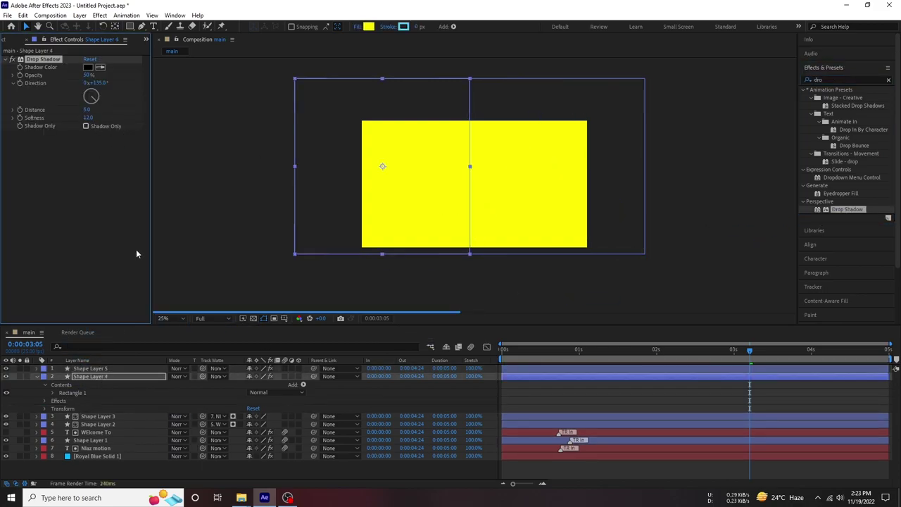
{"action": "left_click", "coordinate": [92, 368]}
{"action": "left_click_drag", "start_coordinate": [95, 119], "coordinate": [94, 119]}
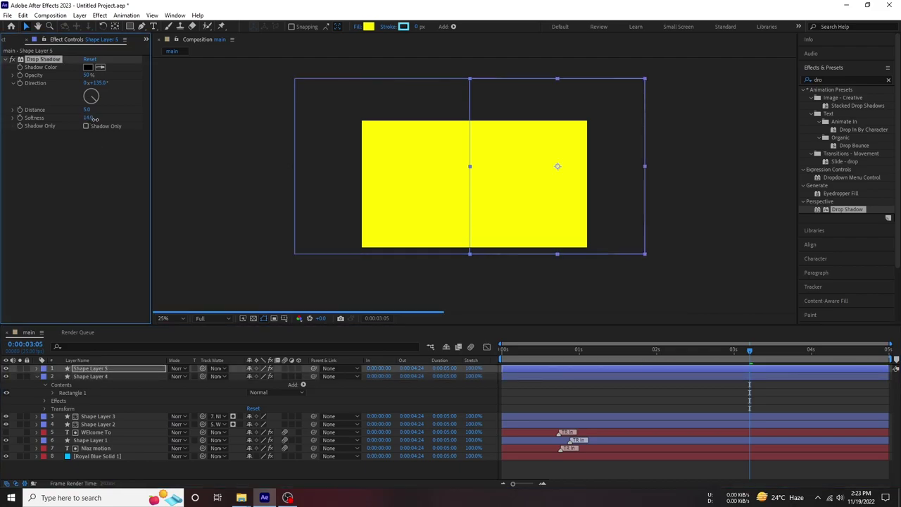
{"action": "left_click", "coordinate": [284, 301]}
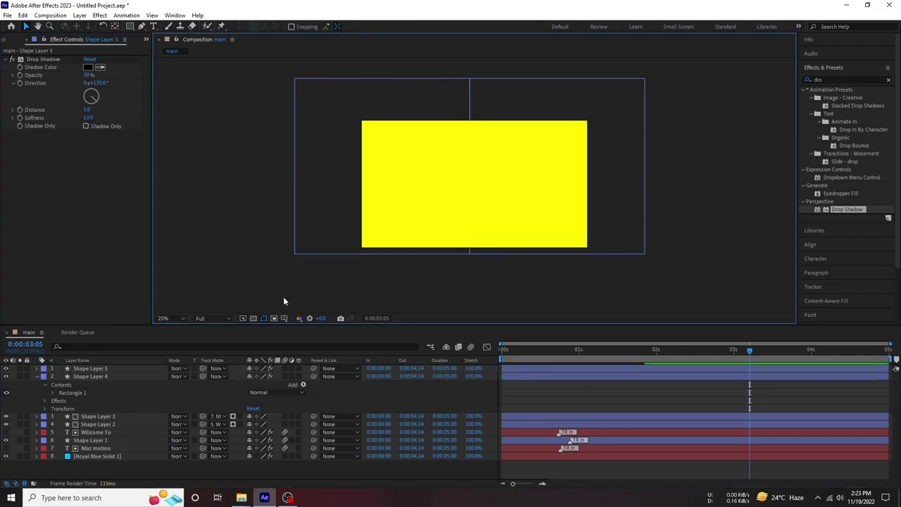
Step: Move Shape Layer 4 slightly outward so a narrow gap opens between the two yellow panels
{"action": "left_click", "coordinate": [37, 377]}
{"action": "left_click", "coordinate": [89, 369]}
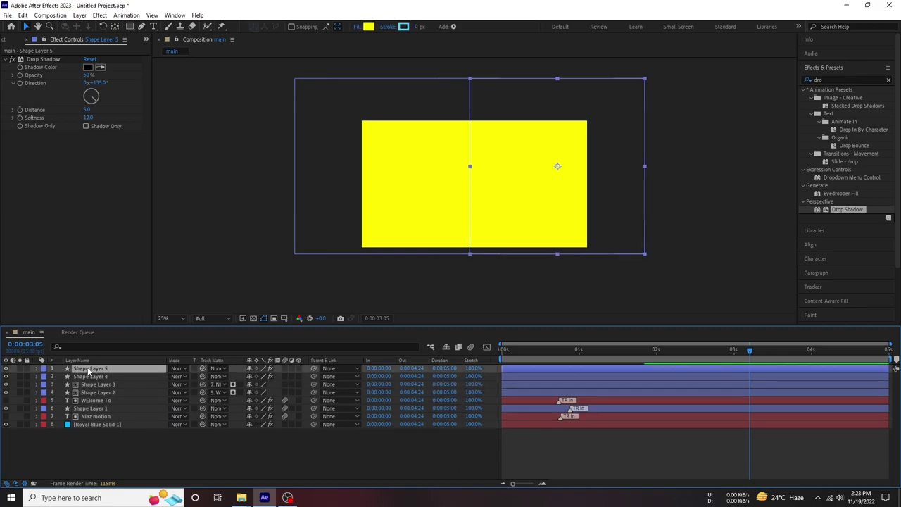
{"action": "left_click", "coordinate": [89, 377]}
{"action": "left_click_drag", "start_coordinate": [415, 203], "coordinate": [402, 203]}
{"action": "key", "text": "period"}
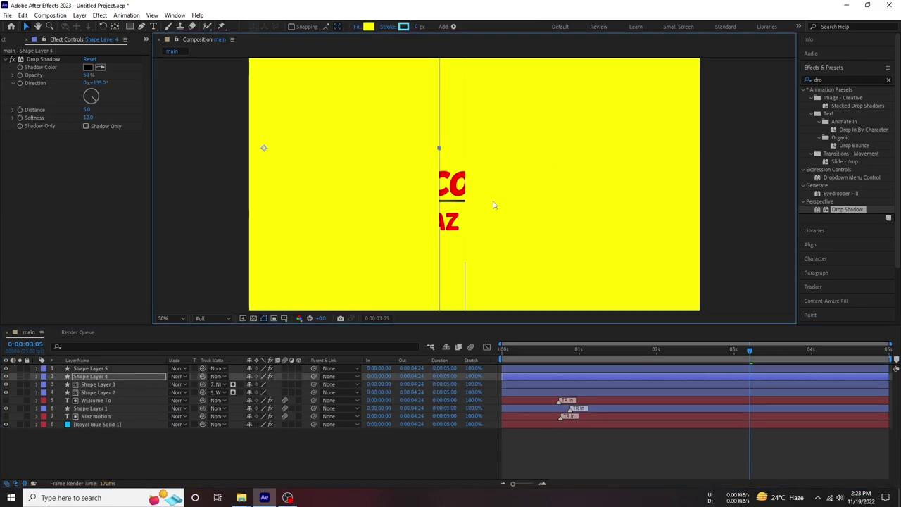
Step: Set Shape Layer 4's drop shadow softness to 50 and its distance to 10
{"action": "left_click_drag", "start_coordinate": [89, 118], "coordinate": [112, 119]}
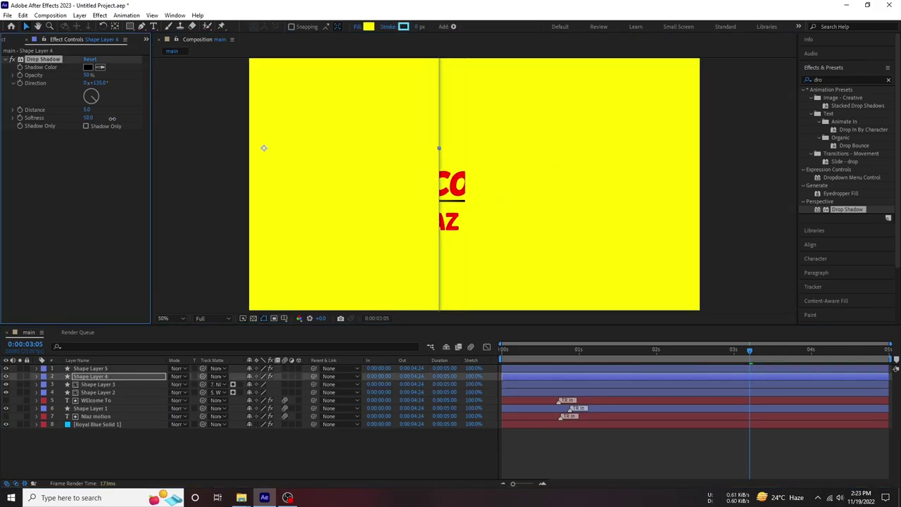
{"action": "left_click", "coordinate": [542, 151]}
{"action": "left_click", "coordinate": [356, 187]}
{"action": "left_click", "coordinate": [89, 119]}
{"action": "type", "text": "50"}
{"action": "key", "text": "Return"}
{"action": "left_click_drag", "start_coordinate": [87, 111], "coordinate": [97, 113]}
{"action": "left_click", "coordinate": [89, 111]}
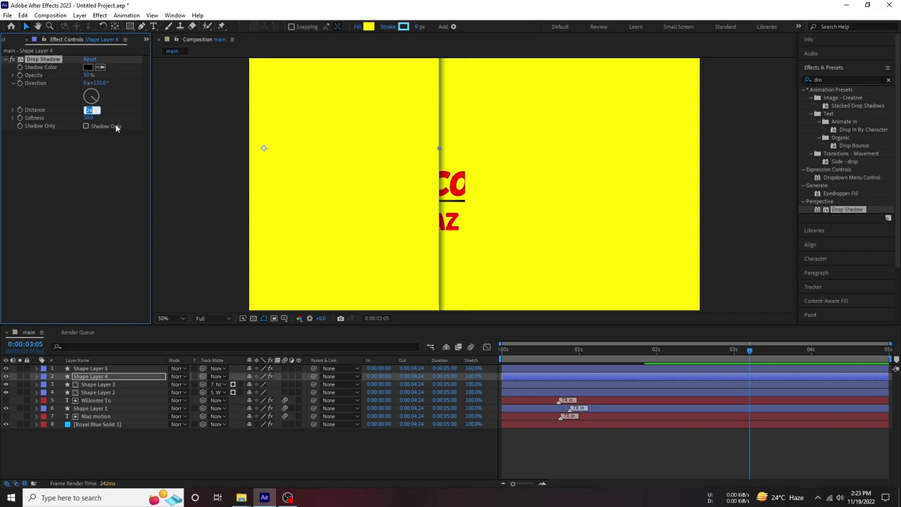
{"action": "key", "text": "Return"}
Step: Set Shape Layer 5's drop shadow to distance 10, softness 40 and a direction of about 209°
{"action": "key", "text": "ctrl+Up"}
{"action": "left_click", "coordinate": [89, 110]}
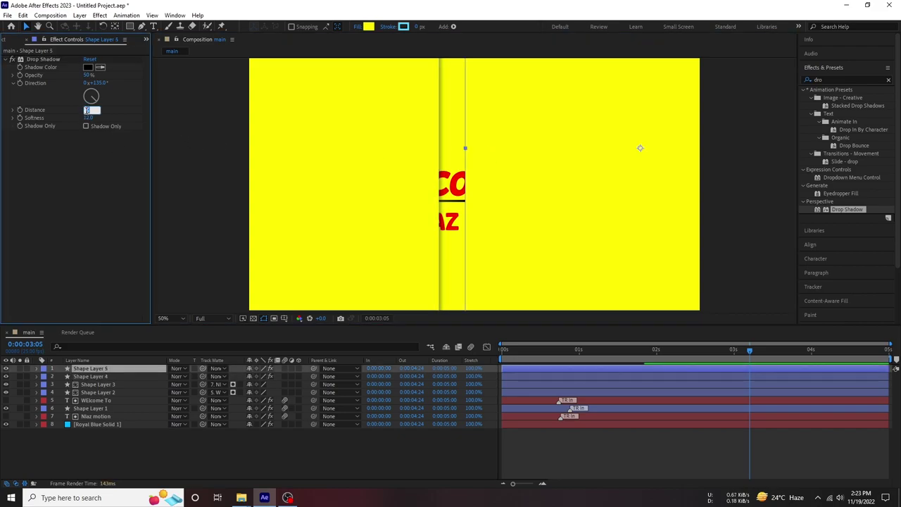
{"action": "type", "text": "10"}
{"action": "key", "text": "Tab"}
{"action": "left_click", "coordinate": [102, 192]}
{"action": "left_click", "coordinate": [274, 201]}
{"action": "left_click", "coordinate": [584, 209]}
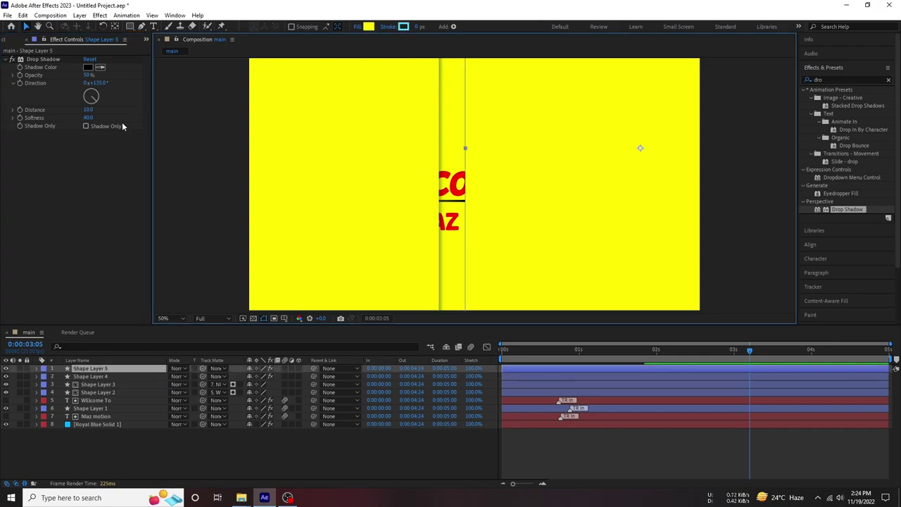
{"action": "left_click", "coordinate": [56, 131]}
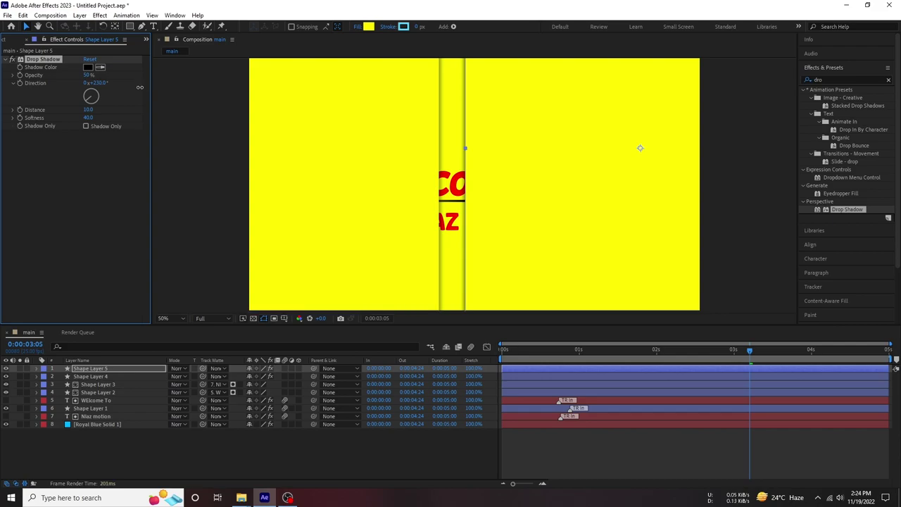
Step: Move Shape Layer 4 back inward until its inner edge slightly overlaps Shape Layer 5 and the gap is closed
{"action": "left_click", "coordinate": [249, 198]}
{"action": "scroll", "coordinate": [408, 209], "scroll_direction": "down", "scroll_amount": 2}
{"action": "scroll", "coordinate": [408, 227], "scroll_direction": "up", "scroll_amount": 2}
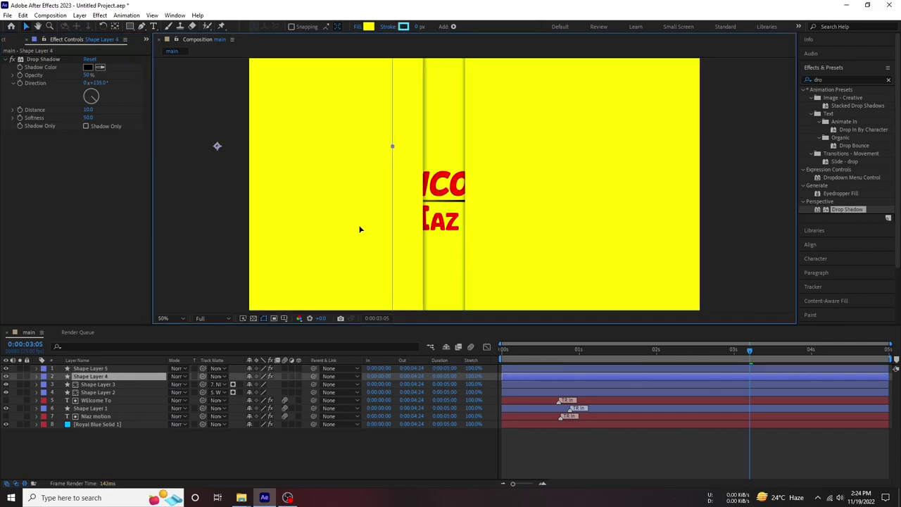
{"action": "scroll", "coordinate": [360, 231], "scroll_direction": "down", "scroll_amount": 2}
{"action": "left_click_drag", "start_coordinate": [382, 217], "coordinate": [452, 212]}
{"action": "left_click", "coordinate": [454, 217]}
Step: Set a Position keyframe for Shape Layer 5 at the start of the composition
{"action": "left_click", "coordinate": [519, 372]}
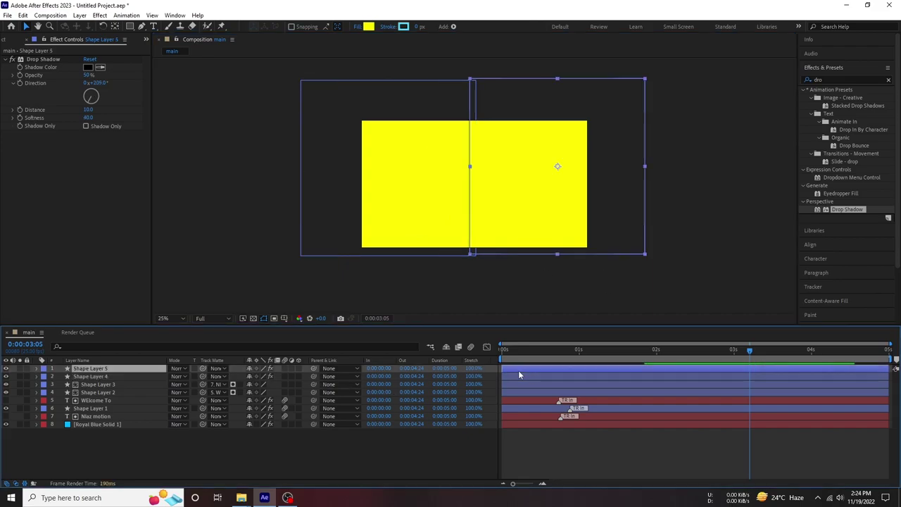
{"action": "left_click_drag", "start_coordinate": [528, 352], "coordinate": [498, 353]}
{"action": "key", "text": "p"}
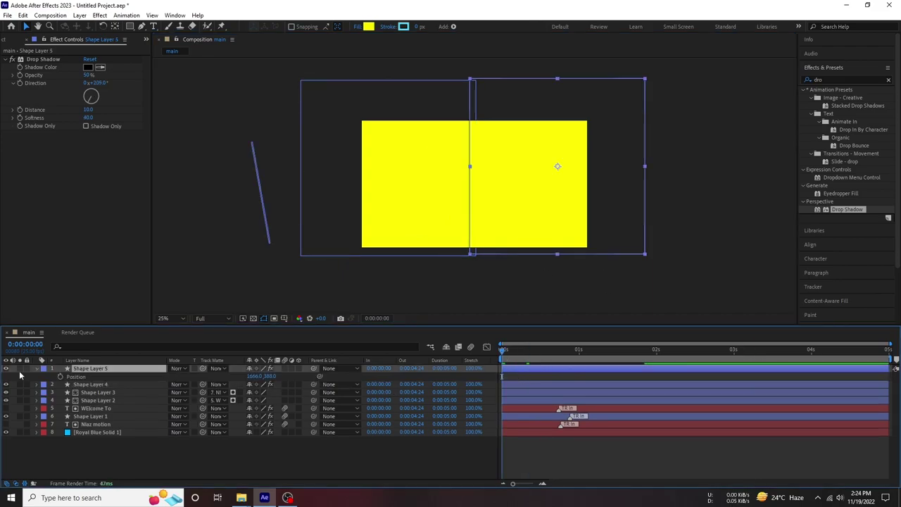
{"action": "left_click", "coordinate": [60, 377]}
{"action": "left_click_drag", "start_coordinate": [257, 377], "coordinate": [349, 377]}
{"action": "key", "text": "ctrl+z"}
{"action": "left_click", "coordinate": [252, 377]}
{"action": "right_click", "coordinate": [253, 376]}
{"action": "left_click", "coordinate": [278, 276]}
{"action": "left_click", "coordinate": [215, 384]}
{"action": "key", "text": "ctrl+z"}
{"action": "left_click", "coordinate": [302, 378]}
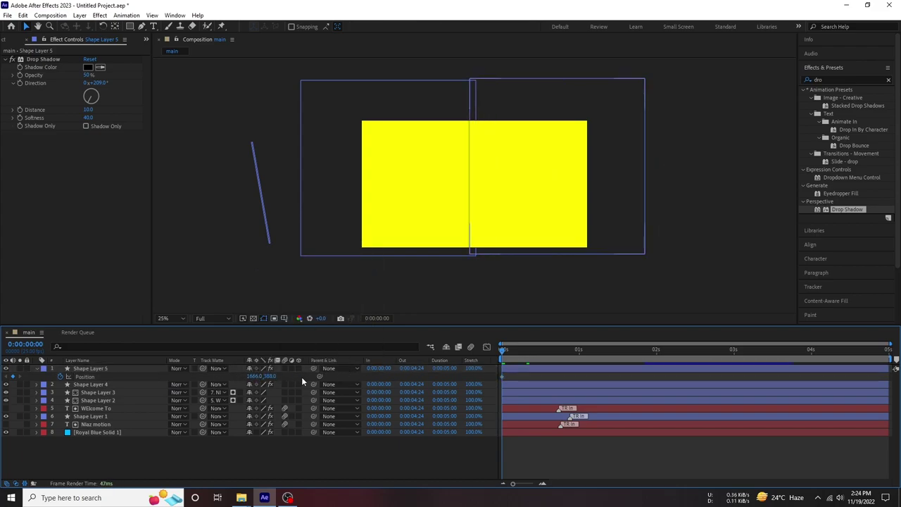
{"action": "left_click_drag", "start_coordinate": [254, 376], "coordinate": [432, 371]}
{"action": "key", "text": "ctrl+z"}
{"action": "left_click", "coordinate": [331, 379]}
Step: Slide Shape Layer 5 outward at the 1-second mark, setting its X position to 2261
{"action": "left_click_drag", "start_coordinate": [575, 353], "coordinate": [579, 352]}
{"action": "left_click_drag", "start_coordinate": [255, 376], "coordinate": [500, 354]}
Step: Keyframe Shape Layer 4's Position at the start and slide it outward to X -337 at 1 second
{"action": "left_click", "coordinate": [528, 383]}
{"action": "key", "text": "p"}
{"action": "left_click", "coordinate": [60, 392]}
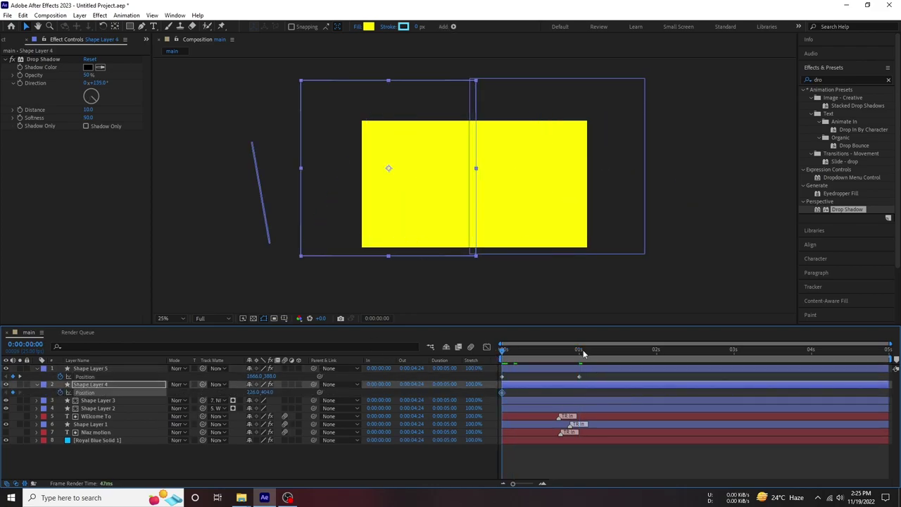
{"action": "left_click", "coordinate": [580, 353]}
{"action": "left_click_drag", "start_coordinate": [253, 393], "coordinate": [197, 392]}
{"action": "left_click_drag", "start_coordinate": [9, 384], "coordinate": [1, 384]}
{"action": "left_click_drag", "start_coordinate": [250, 393], "coordinate": [236, 392]}
{"action": "left_click", "coordinate": [495, 295]}
{"action": "scroll", "coordinate": [542, 295], "scroll_direction": "up", "scroll_amount": 2}
{"action": "scroll", "coordinate": [543, 295], "scroll_direction": "down", "scroll_amount": 2}
Step: Ease both panels' Position keyframes, reshape their speed curves for a fast start and slow finish, and preview the motion
{"action": "left_click_drag", "start_coordinate": [591, 375], "coordinate": [497, 400]}
{"action": "left_click", "coordinate": [487, 347]}
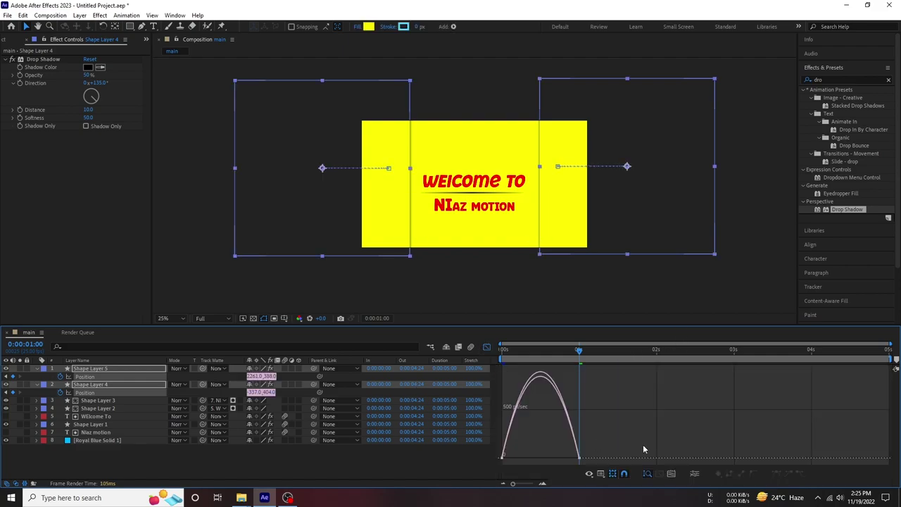
{"action": "left_click_drag", "start_coordinate": [568, 457], "coordinate": [503, 456]}
{"action": "left_click", "coordinate": [487, 347]}
{"action": "key", "text": "space"}
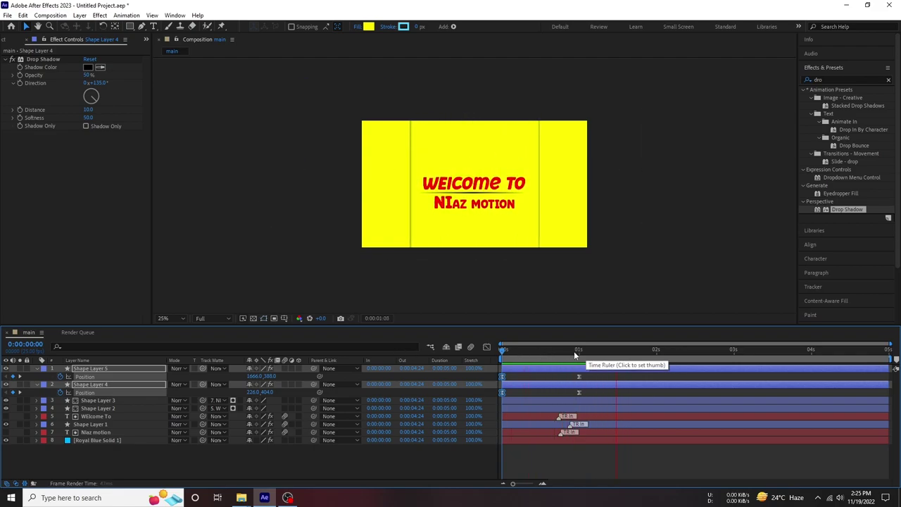
{"action": "key", "text": "space"}
Step: Try moving both panels' end Position keyframes to about 0:00:03:05 and preview the slower opening
{"action": "left_click_drag", "start_coordinate": [606, 376], "coordinate": [749, 377]}
{"action": "key", "text": "Home"}
{"action": "left_click", "coordinate": [714, 377]}
{"action": "key", "text": "space"}
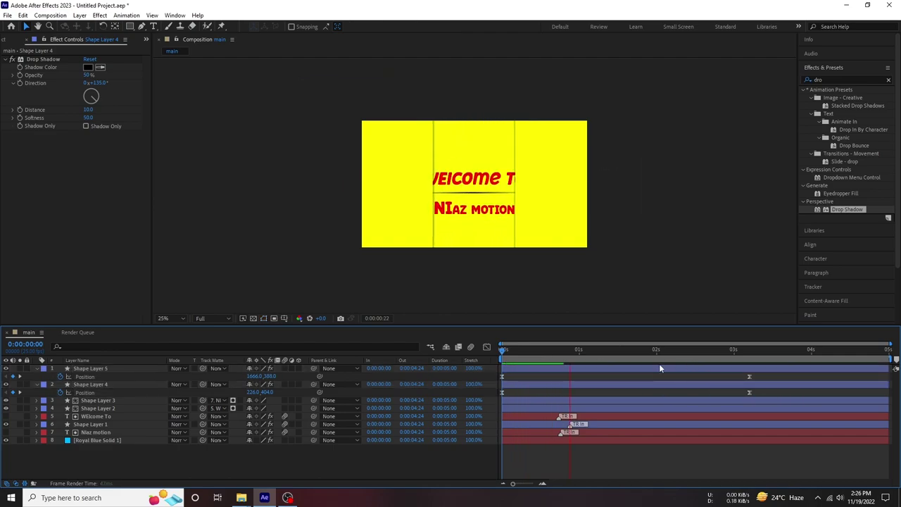
{"action": "key", "text": "space"}
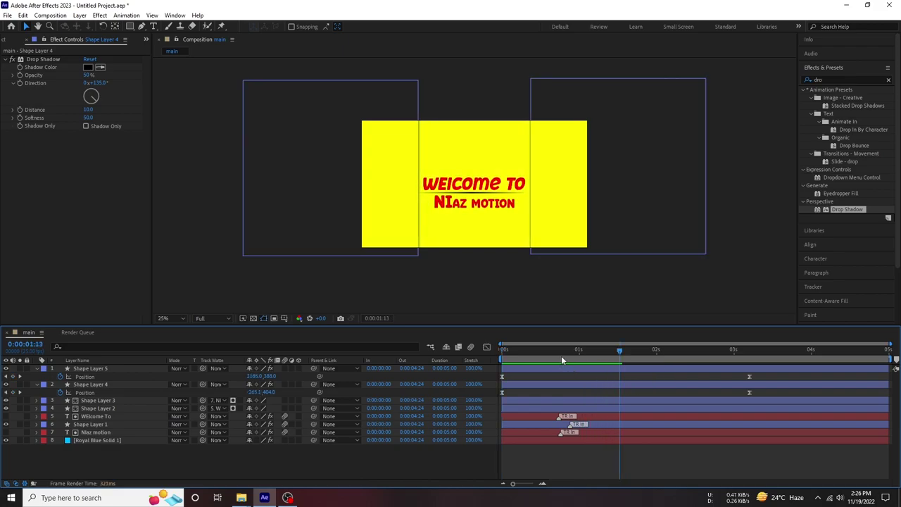
Step: Move both panels' end Position keyframes to just after 2 seconds and preview the opening from the start
{"action": "left_click_drag", "start_coordinate": [769, 376], "coordinate": [669, 378]}
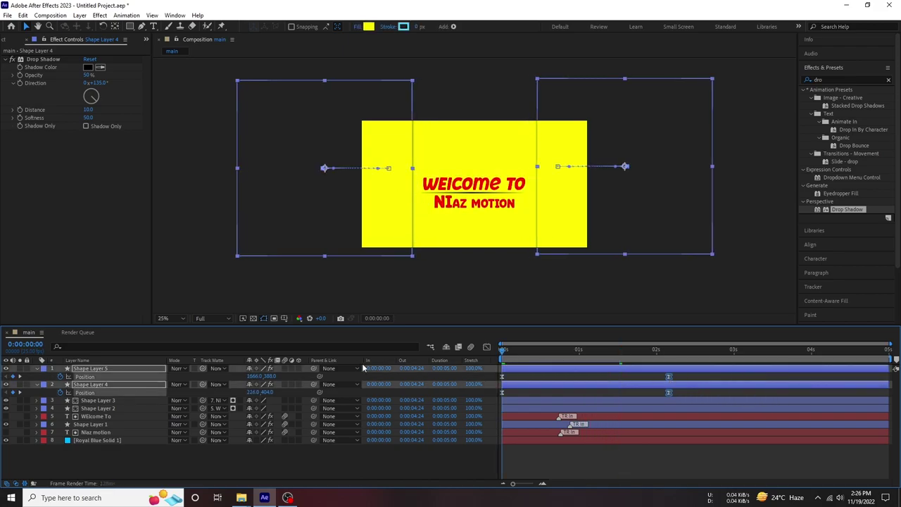
{"action": "key", "text": "Home"}
{"action": "key", "text": "space"}
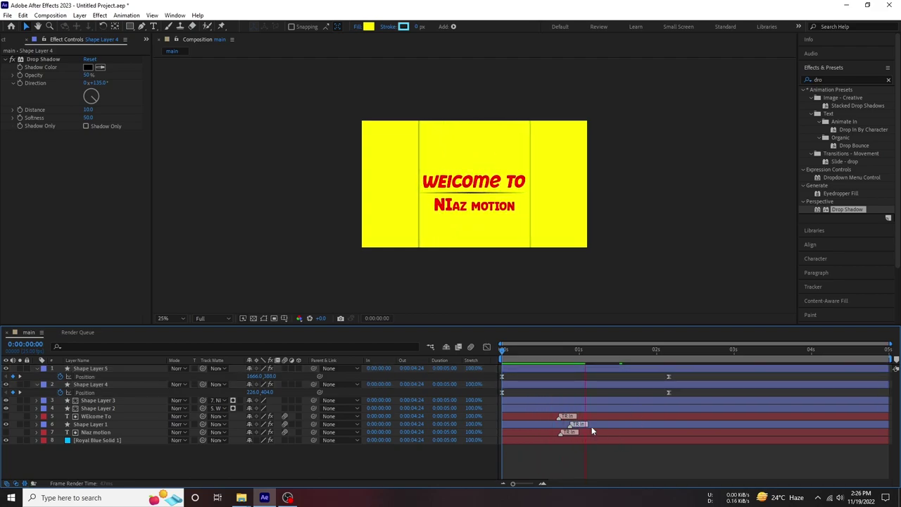
{"action": "left_click", "coordinate": [593, 355]}
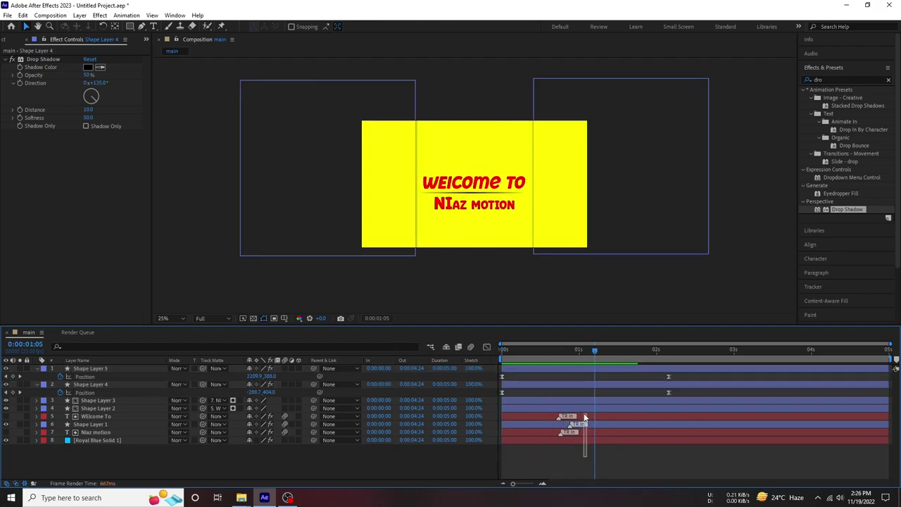
Step: Shift Shape Layers 1, 2 and 3 and both text layers together to start at 0:00:00:05, leaving the background in place
{"action": "left_click", "coordinate": [510, 400]}
{"action": "left_click", "coordinate": [92, 442], "text": "shift"}
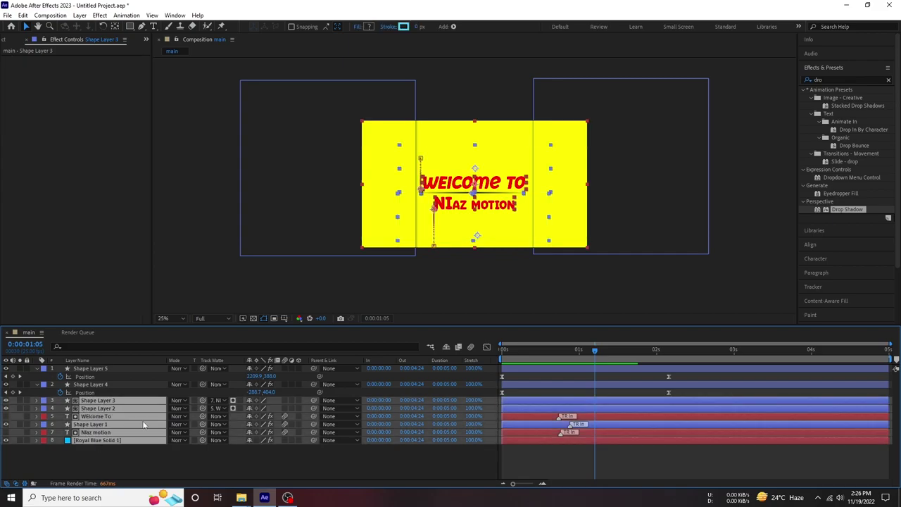
{"action": "left_click", "coordinate": [239, 429], "text": "ctrl"}
{"action": "left_click", "coordinate": [121, 441], "text": "ctrl"}
{"action": "left_click", "coordinate": [115, 433], "text": "ctrl"}
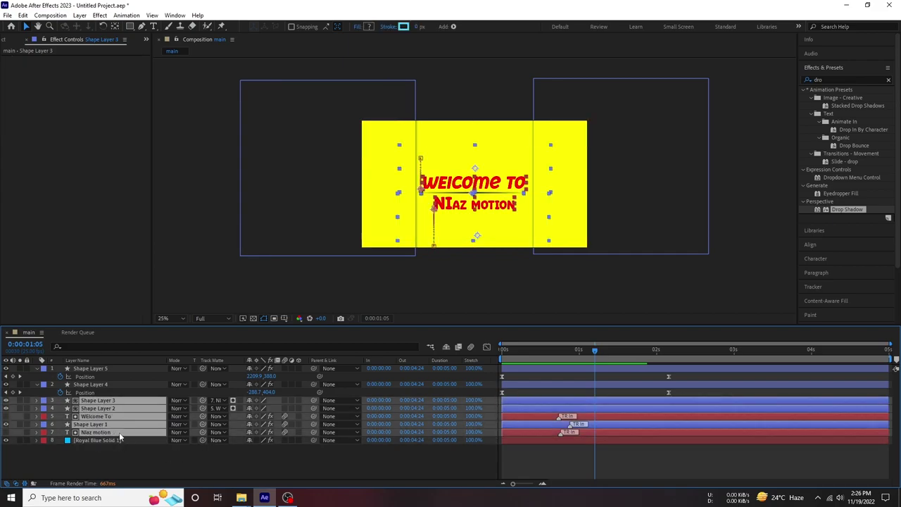
{"action": "left_click_drag", "start_coordinate": [534, 405], "coordinate": [540, 405]}
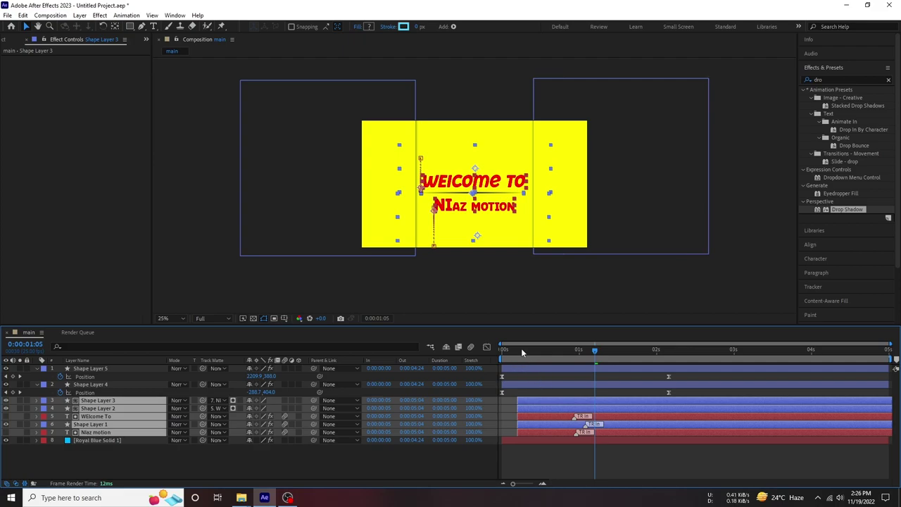
Step: Preview the panel opening and title animation from the start, including at 50% magnification
{"action": "key", "text": "space"}
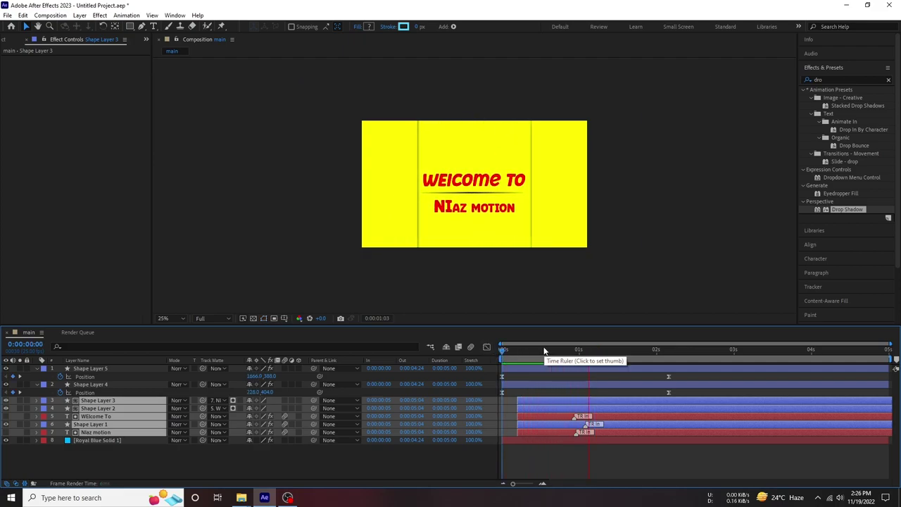
{"action": "key", "text": "space"}
{"action": "key", "text": "space"}
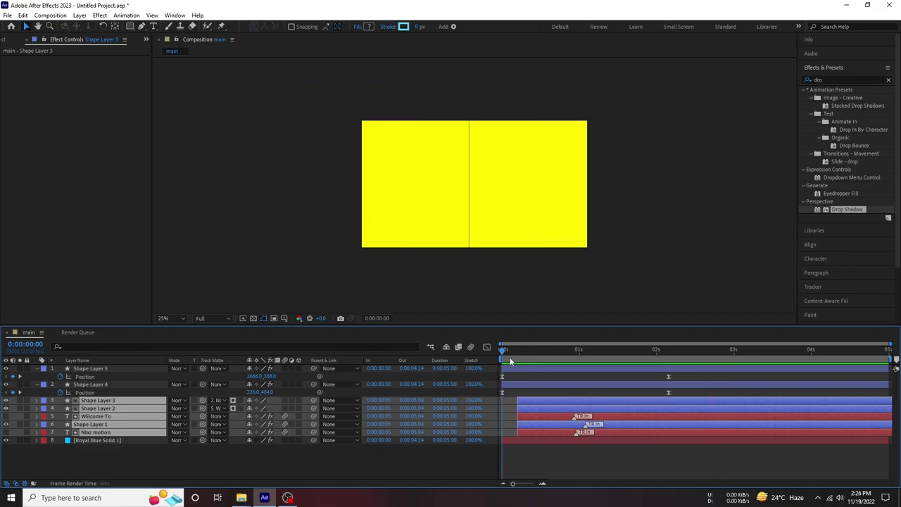
{"action": "key", "text": "."}
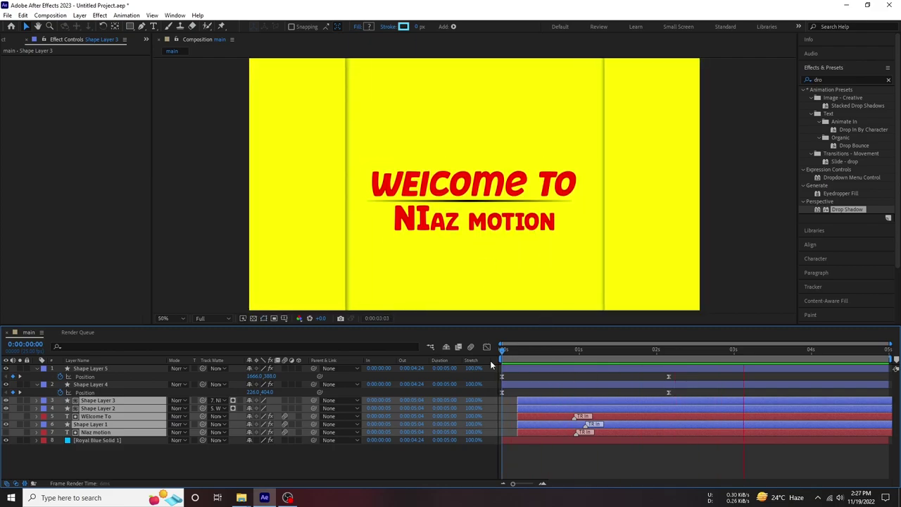
{"action": "scroll", "coordinate": [520, 285], "scroll_direction": "down", "scroll_amount": 1}
{"action": "scroll", "coordinate": [521, 285], "scroll_direction": "up", "scroll_amount": 1}
{"action": "key", "text": "space"}
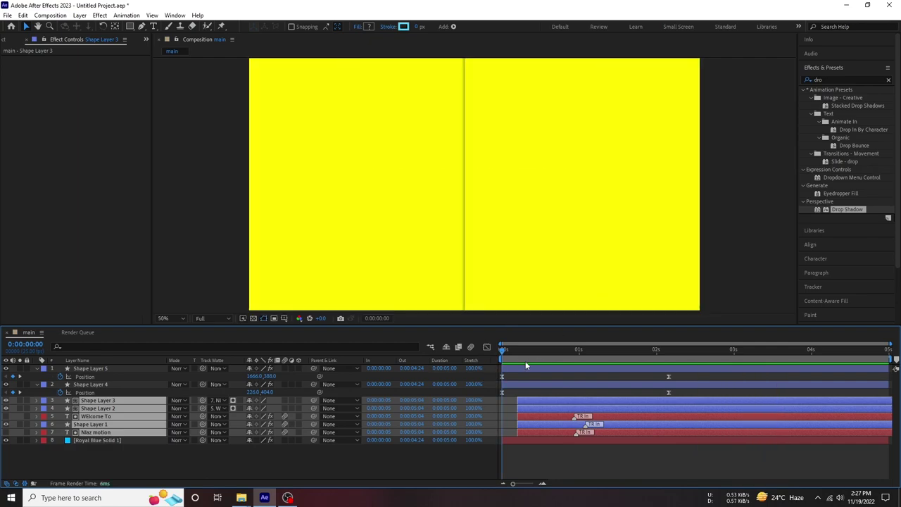
{"action": "key", "text": "space"}
{"action": "key", "text": "space"}
Step: Delay the transition-in markers of the two text layers and Shape Layer 1 to just after 1 second, then preview
{"action": "left_click_drag", "start_coordinate": [575, 416], "coordinate": [590, 417]}
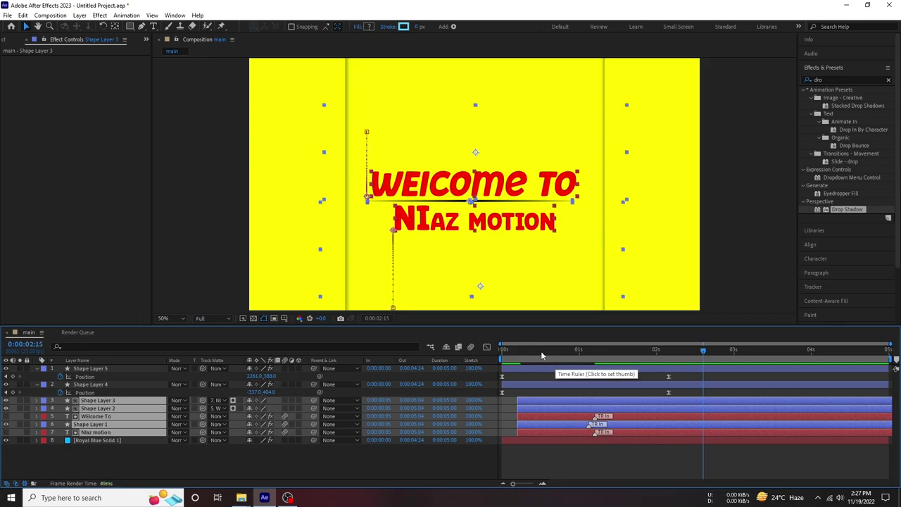
{"action": "key", "text": "space"}
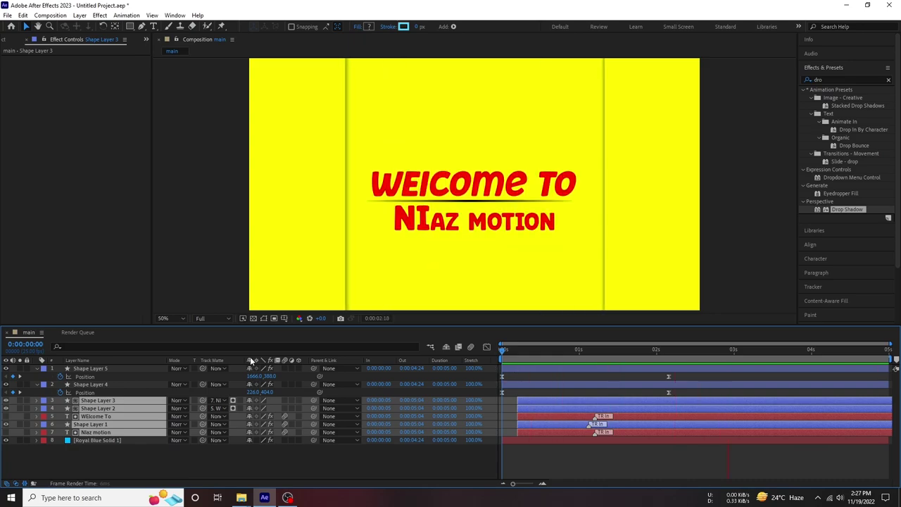
{"action": "left_click", "coordinate": [315, 463]}
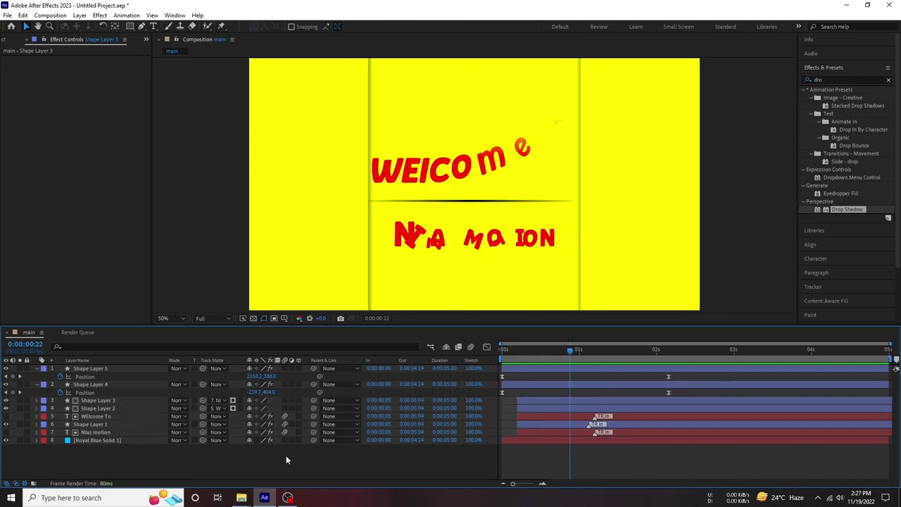
Step: Reveal the Niaz motion layer's Position keyframes and delay the last one to about 2.2 seconds
{"action": "left_click", "coordinate": [123, 432]}
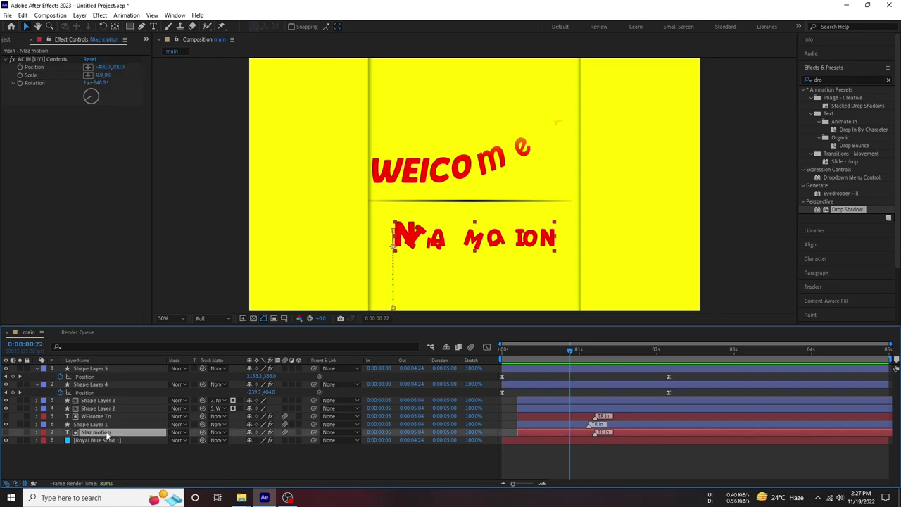
{"action": "key", "text": "p"}
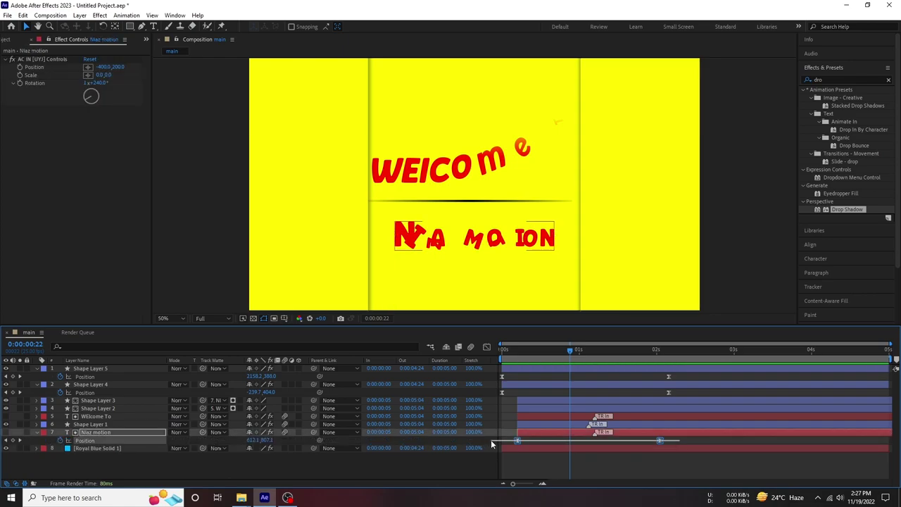
{"action": "left_click", "coordinate": [660, 440]}
{"action": "left_click_drag", "start_coordinate": [660, 441], "coordinate": [674, 441]}
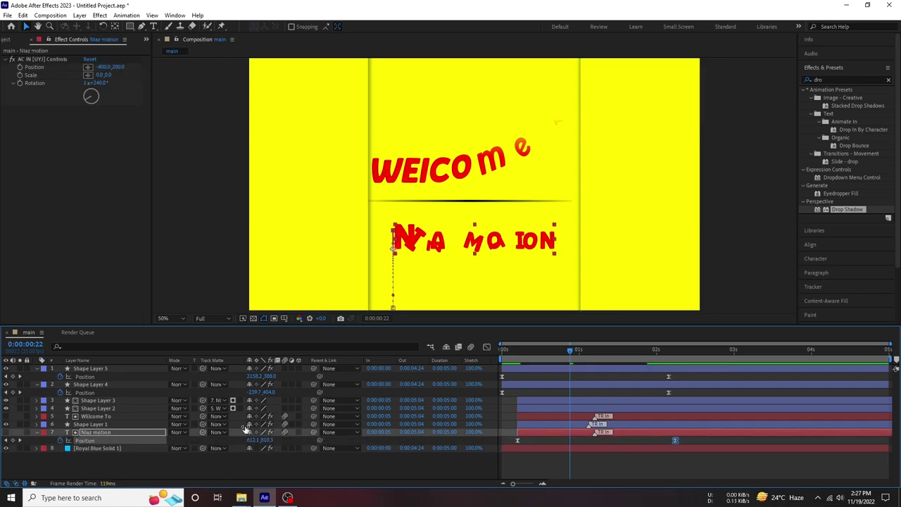
Step: Reveal the WElcome To layer's Position keyframes, delay the last one to about 2.2 seconds, and preview the animation
{"action": "left_click", "coordinate": [102, 409]}
{"action": "left_click", "coordinate": [98, 416]}
{"action": "key", "text": "p"}
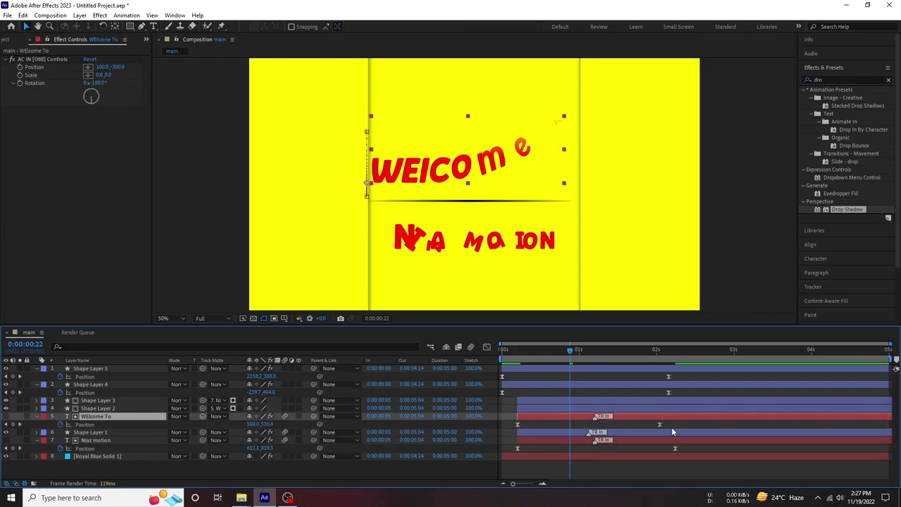
{"action": "left_click", "coordinate": [672, 426]}
{"action": "key", "text": "space"}
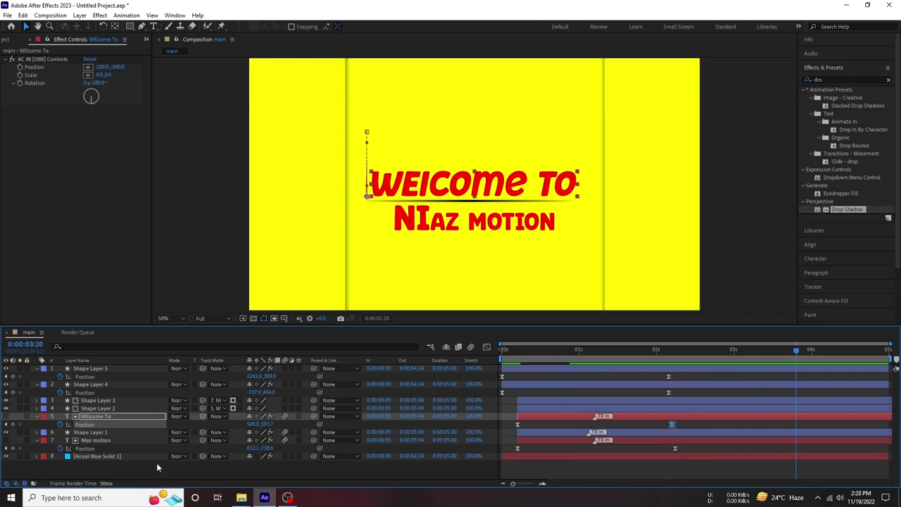
Step: Collapse the keyframed properties of all layers and clear the effects search
{"action": "key", "text": "u"}
{"action": "left_click", "coordinate": [206, 469]}
{"action": "key", "text": "u"}
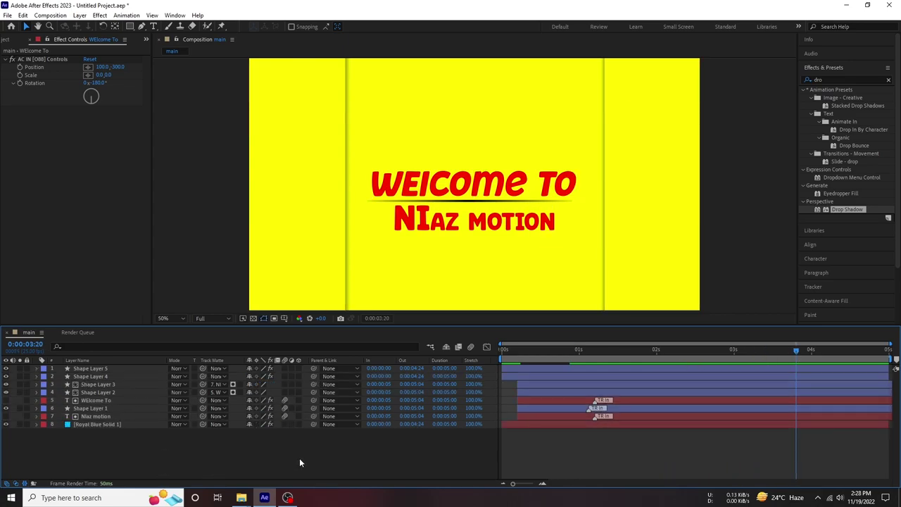
{"action": "left_click", "coordinate": [889, 80]}
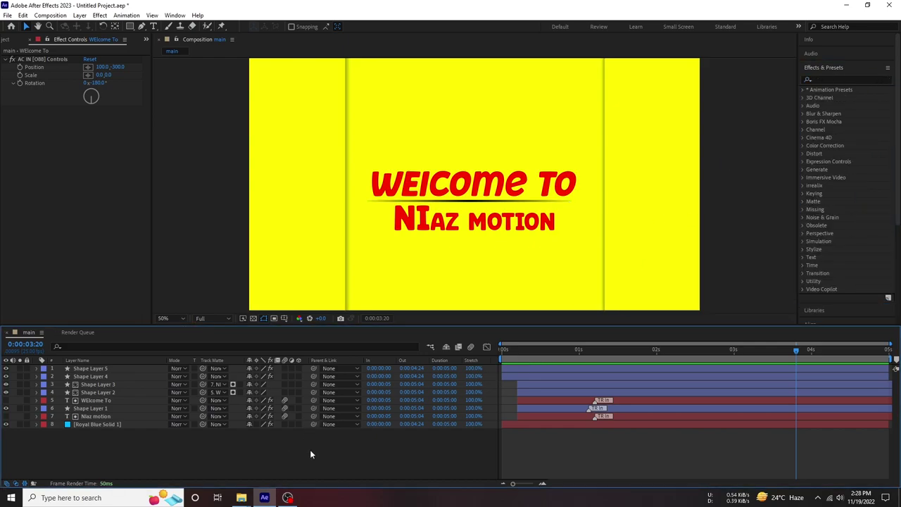
Step: Add the main composition to the render queue with text.mp4 as the output file and start rendering
{"action": "left_click", "coordinate": [7, 15]}
{"action": "mouse_move", "coordinate": [61, 165]}
{"action": "left_click", "coordinate": [190, 165]}
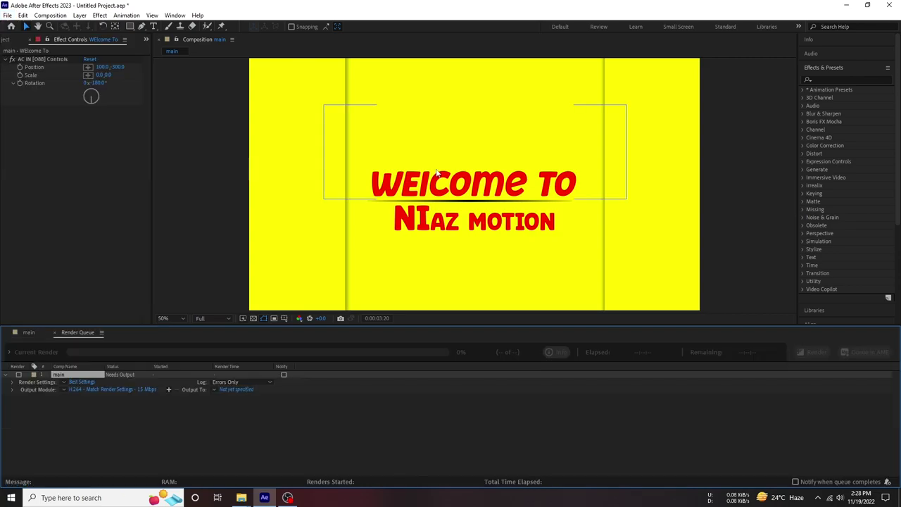
{"action": "left_click", "coordinate": [236, 390]}
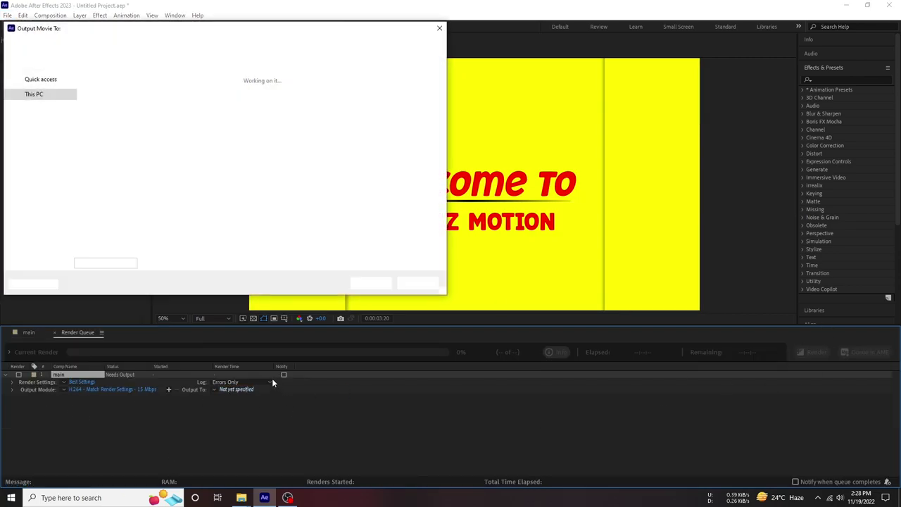
{"action": "key", "text": "Return"}
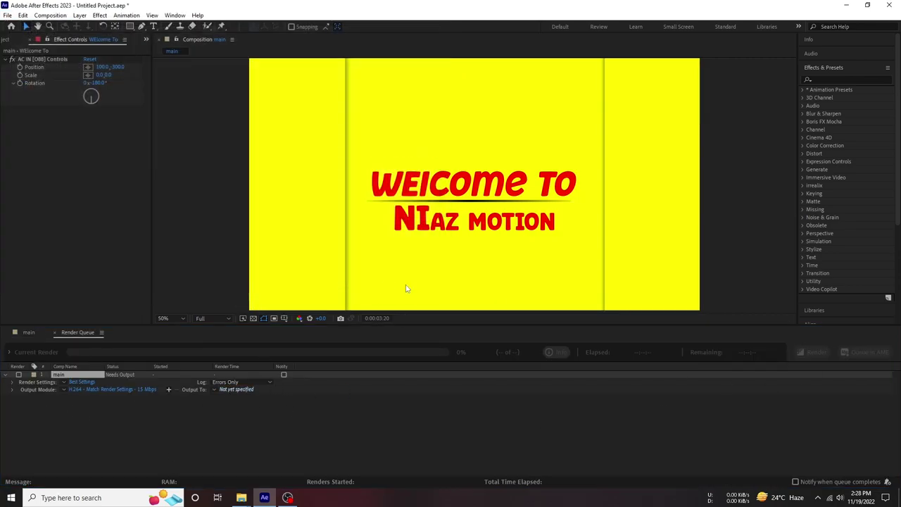
{"action": "left_click", "coordinate": [816, 352]}
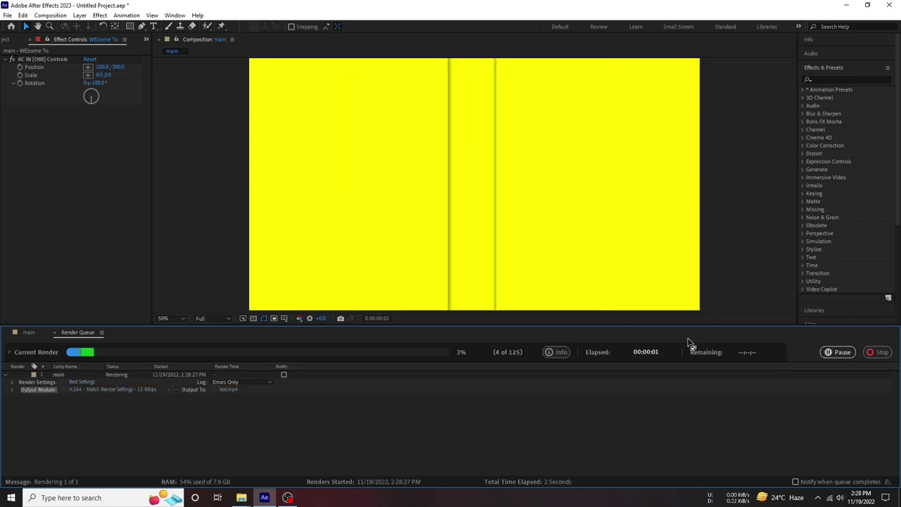
Step: Stop the render, switch the requeued item's output module to H.264 - Match Render Settings - 40 Mbps, and render it
{"action": "left_click", "coordinate": [876, 353]}
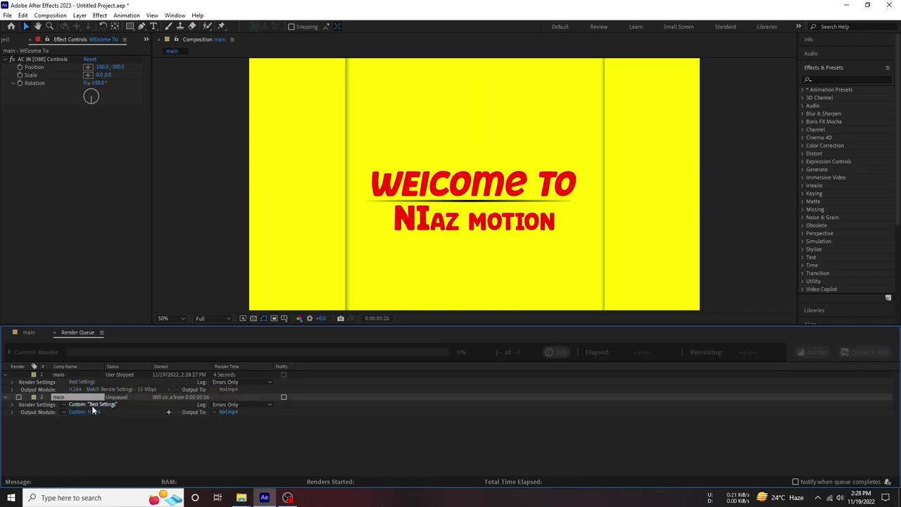
{"action": "left_click", "coordinate": [63, 406]}
{"action": "left_click", "coordinate": [187, 426]}
{"action": "left_click", "coordinate": [64, 413]}
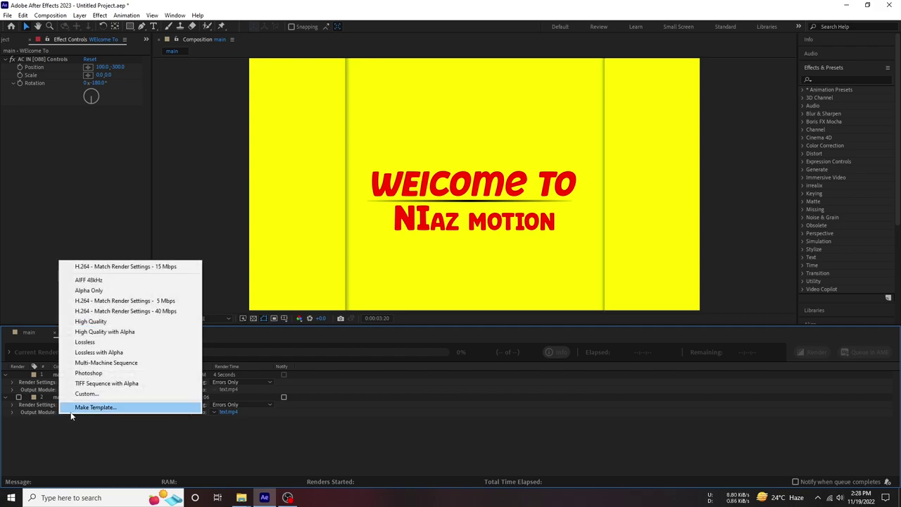
{"action": "left_click", "coordinate": [148, 310]}
{"action": "left_click", "coordinate": [817, 352]}
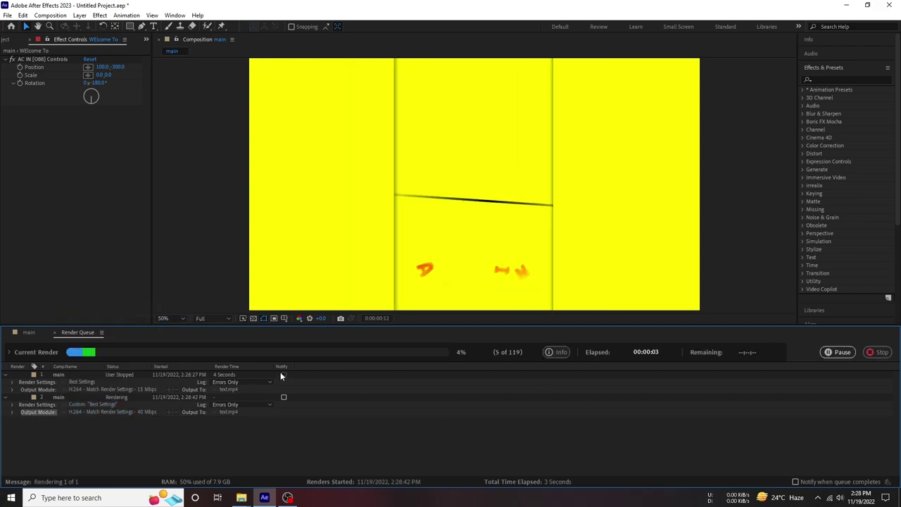